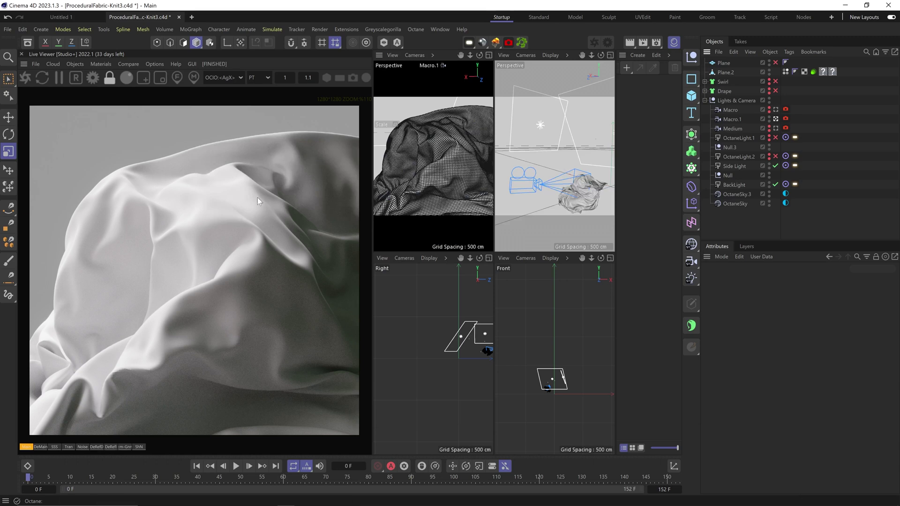
- Turn the Side Light and BackLight off and back on to compare the draped fabric's lighting
key(2)
drag(535, 114, 558, 145)
key(1)
key(3)
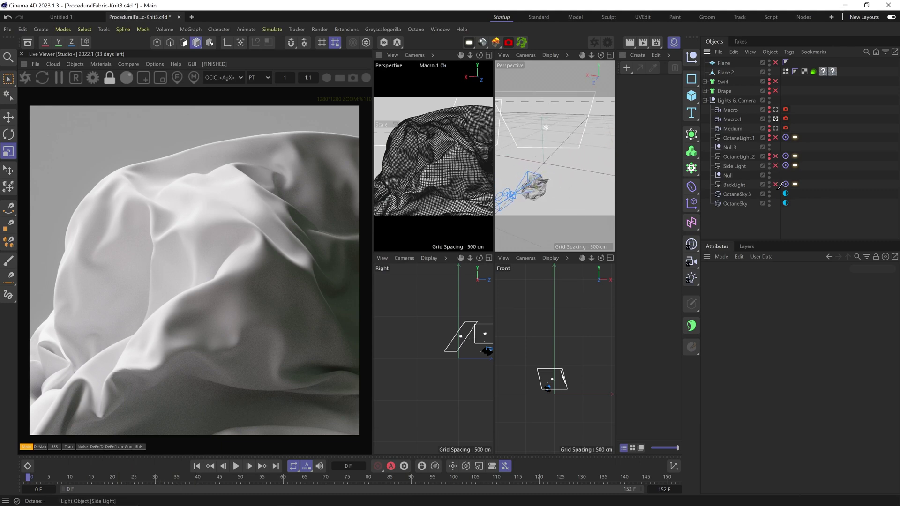
click(776, 165)
click(775, 184)
click(776, 184)
click(776, 166)
- Hide the Plane.2 object, then enable and select the Plane object
click(705, 100)
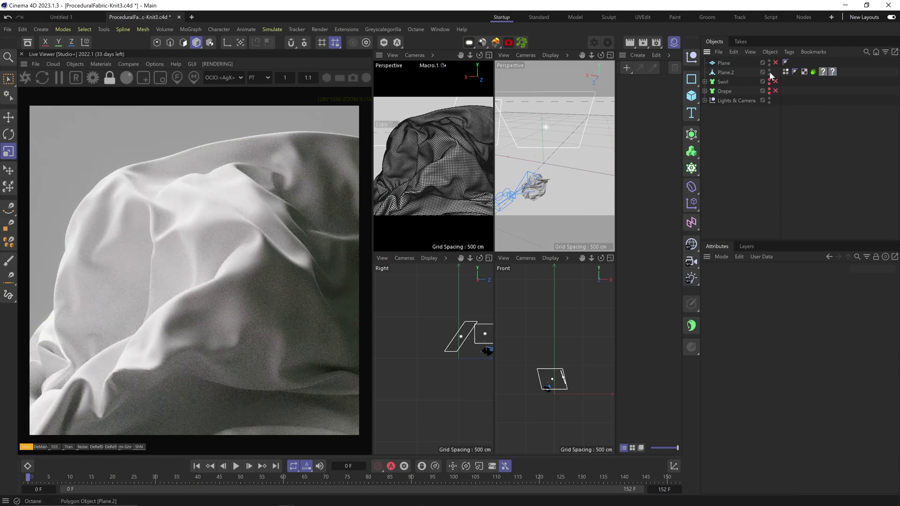
alt+click(769, 72)
click(775, 63)
click(723, 62)
- Leave the Macro.1 camera for the default camera and frame the flat Plane in the perspective view
click(704, 101)
click(776, 119)
key(3)
key(1)
drag(462, 183, 438, 146)
key(3)
- Delete the two unresolved question-mark tags from Plane.2 and apply a new Octane Universal material to Plane
drag(855, 86, 821, 70)
key(Delete)
double_click(636, 84)
drag(629, 87, 477, 119)
- Set the new material's BRDF model to STD and open its node editor
double_click(628, 88)
click(502, 227)
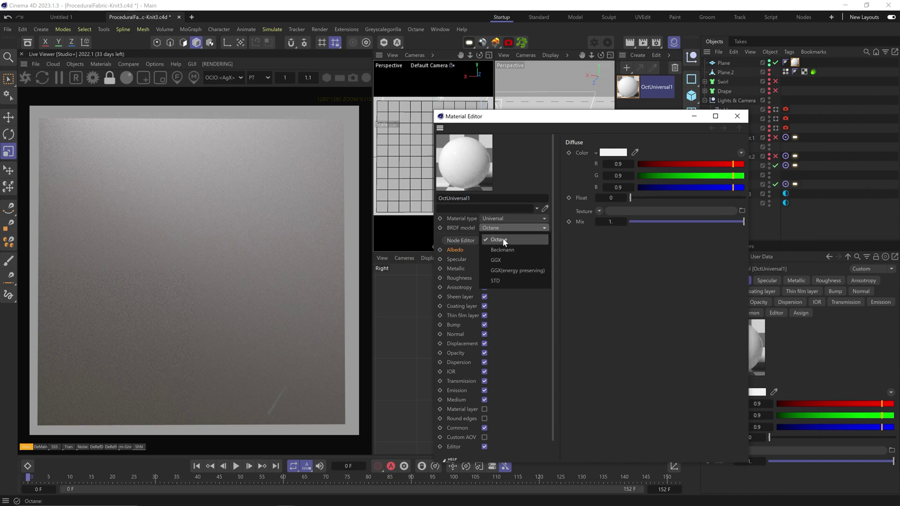
click(501, 278)
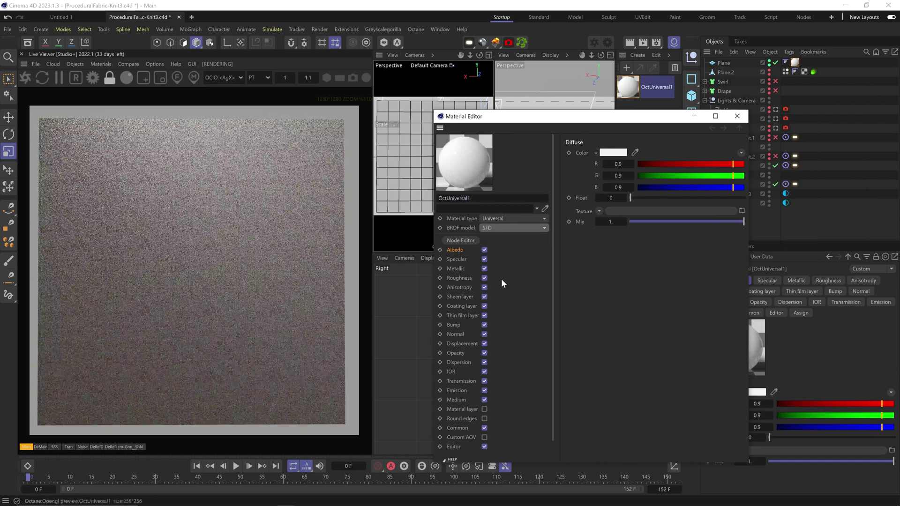
click(461, 240)
drag(350, 185, 591, 137)
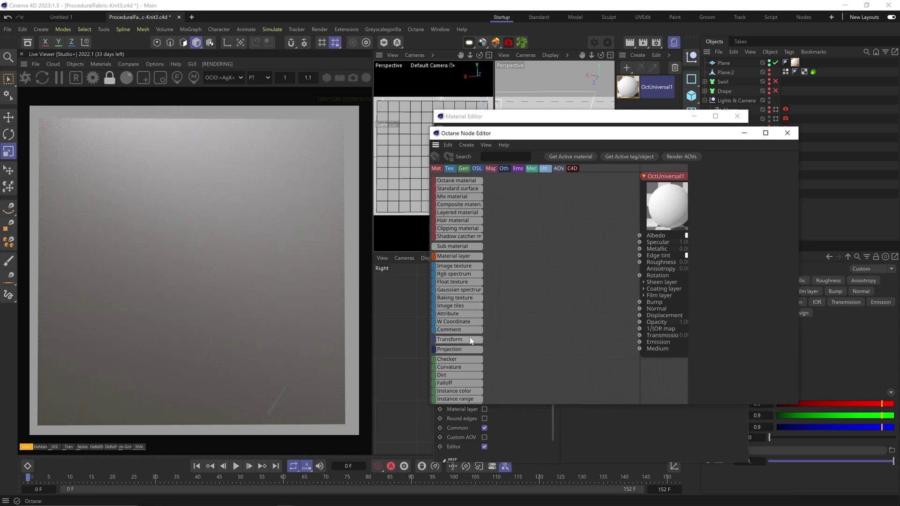
- Add a Composite texture node with five layers to the material graph
scroll(458, 337, down, 5)
scroll(457, 336, down, 3)
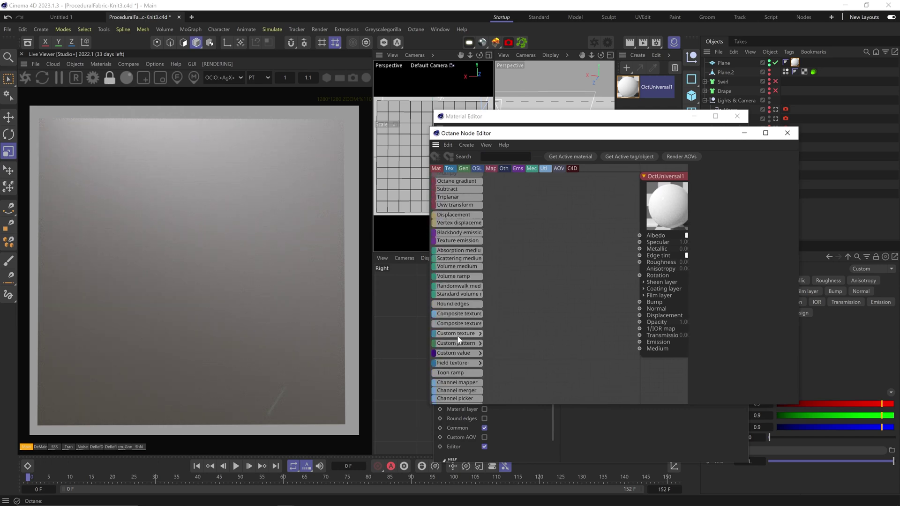
drag(458, 342, 600, 280)
click(709, 190)
click(708, 189)
click(709, 189)
click(709, 189)
click(709, 190)
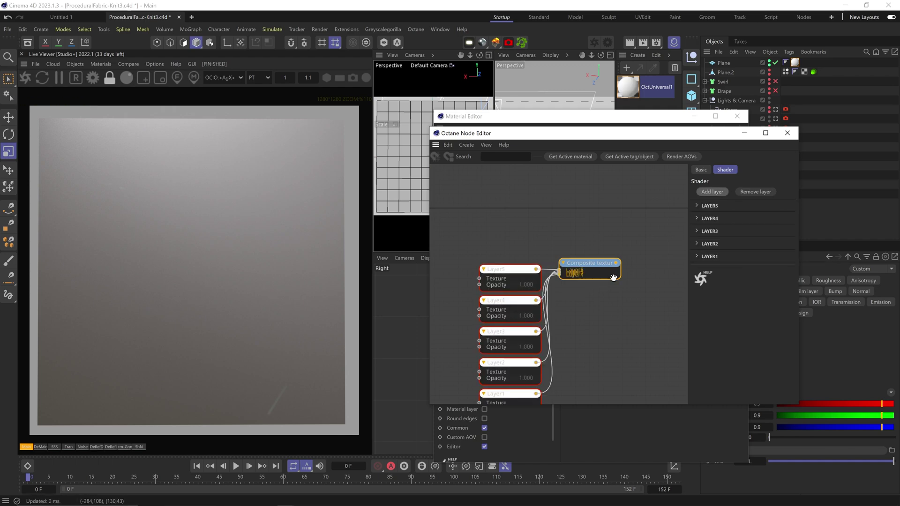
- Reposition the Composite texture node and connect it to the material's Albedo input
drag(616, 277, 621, 302)
drag(613, 284, 637, 334)
middle_drag(612, 322, 524, 321)
drag(559, 312, 605, 270)
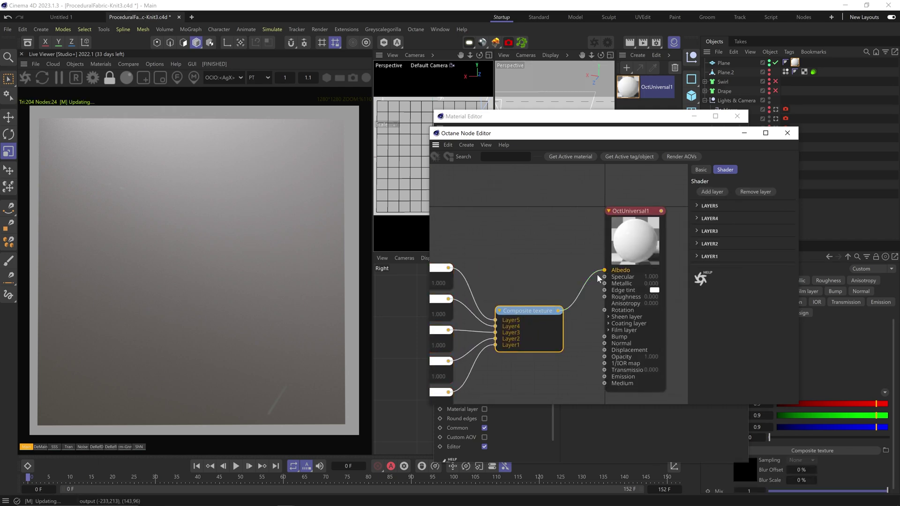
- Disconnect Layer5, Layer4 and Layer3 from the Composite texture, leaving only Layer1 and Layer2 linked
middle_drag(591, 280, 679, 240)
shift+drag(612, 296, 532, 241)
middle_drag(532, 241, 654, 259)
click(625, 243)
click(625, 250)
click(625, 256)
- Add a Moire mosaic custom pattern as the texture of Layer1
middle_drag(488, 315, 594, 287)
mouse_move(460, 267)
scroll(460, 267, down, 10)
mouse_move(464, 299)
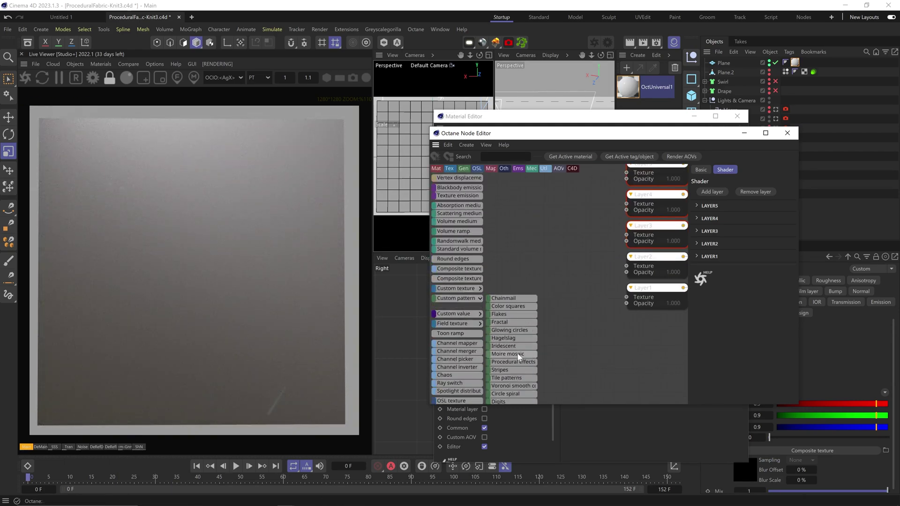
drag(519, 355, 626, 297)
- Add a Marble texture above the Moire mosaic node and connect it to Layer2's texture input
mouse_move(441, 264)
scroll(456, 262, up, 5)
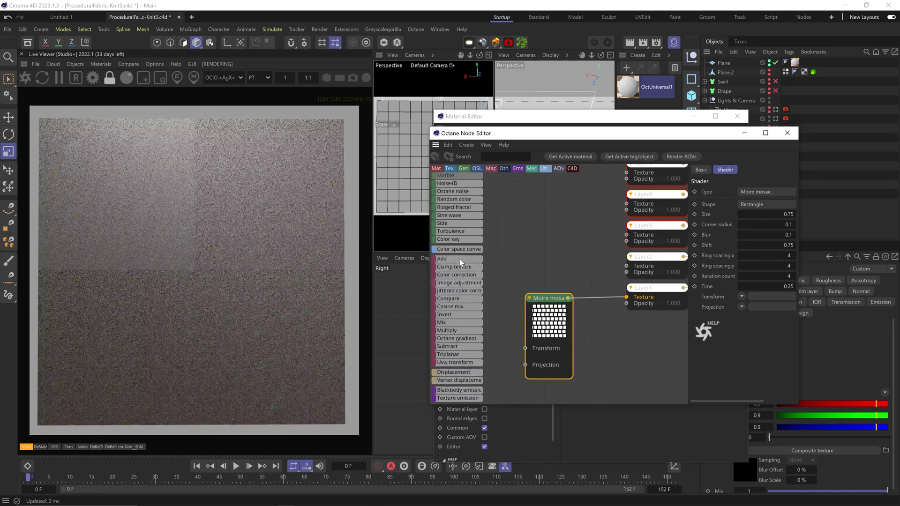
drag(459, 206, 563, 245)
drag(546, 330, 502, 384)
drag(563, 266, 514, 272)
drag(526, 232, 627, 267)
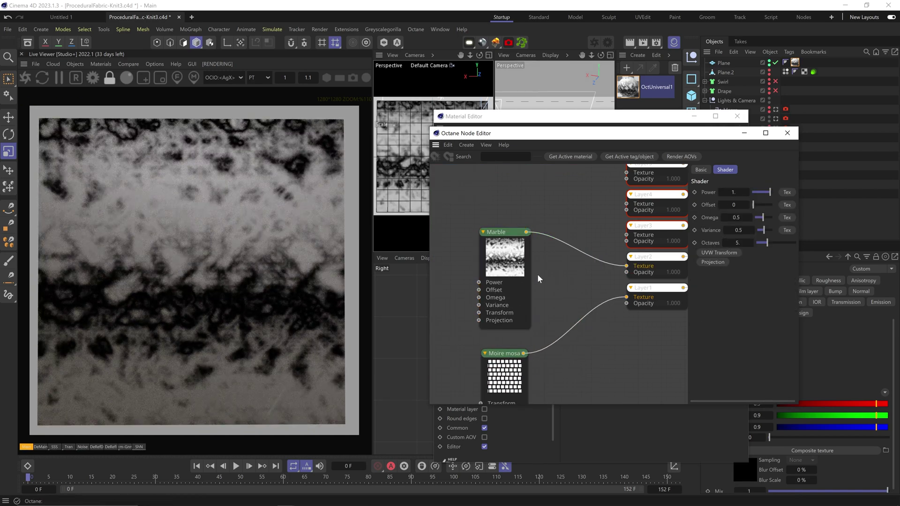
- Set the Marble texture's Omega to 0.766667 and Variance to 0.08, and preview it in solo mode
mouse_move(762, 230)
mouse_down()
mouse_move(766, 216)
mouse_move(759, 231)
mouse_up()
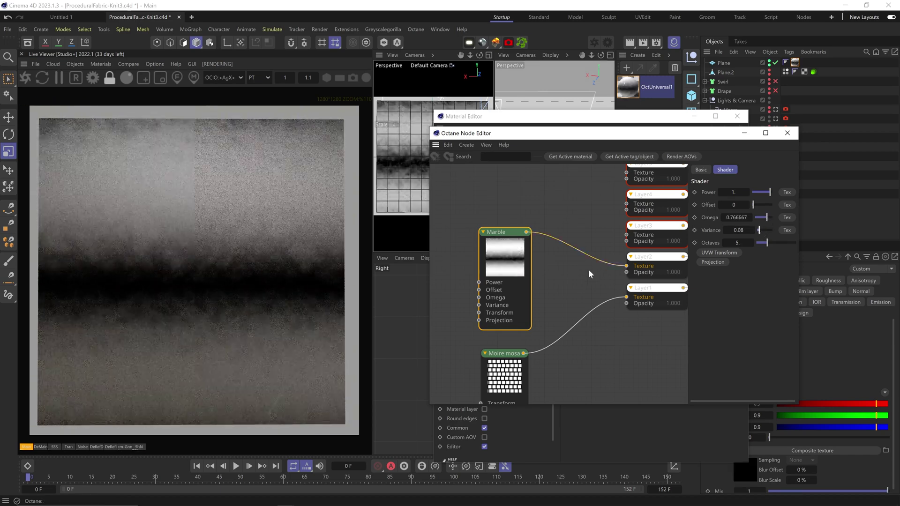
double_click(505, 261)
- Save the project and give the Marble texture a UVW transform with a uniform scale of 0.006
key(ctrl+s)
middle_drag(565, 293, 646, 286)
click(719, 252)
click(514, 305)
double_click(730, 280)
text(.006)
key(Return)
scroll(420, 160, up, 10)
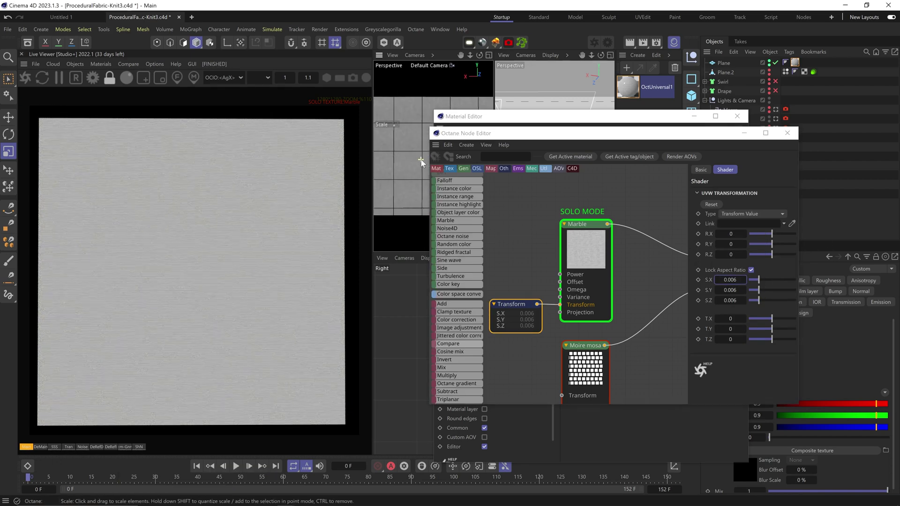
- Solo the Moire mosaic and attach a Transform node with a uniform scale of 0.01
middle_drag(590, 365, 596, 284)
double_click(596, 284)
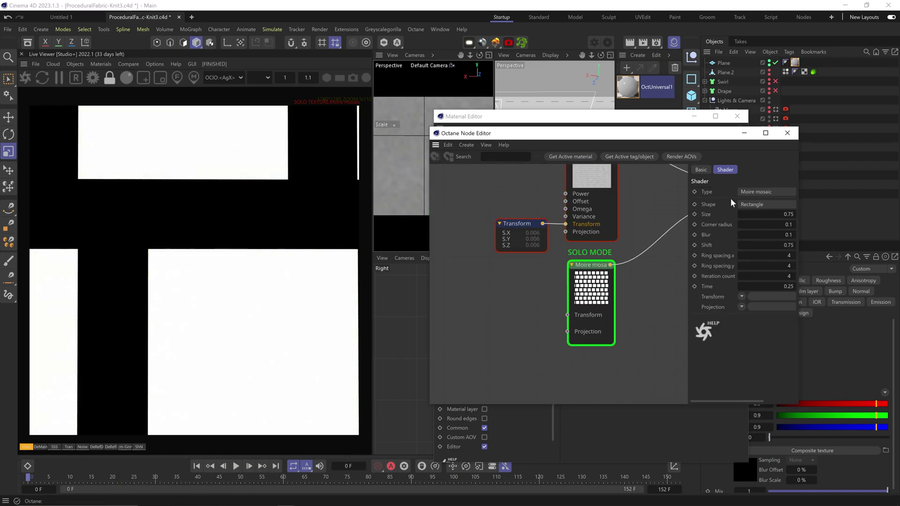
mouse_move(468, 305)
scroll(467, 306, up, 5)
drag(463, 340, 567, 315)
click(730, 280)
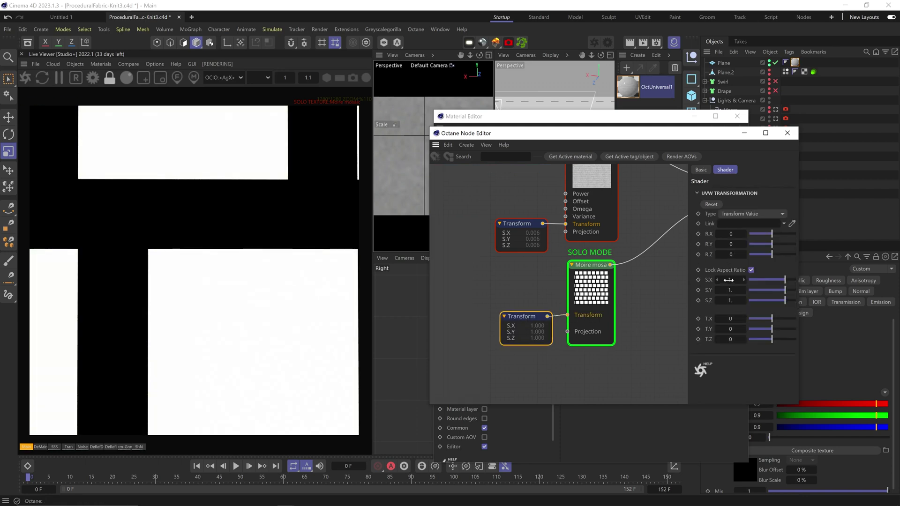
text(.01)
key(Return)
- Change the Moire mosaic's shape to Circle with a Shift of 0.5 and a Blur of 0.862
click(597, 296)
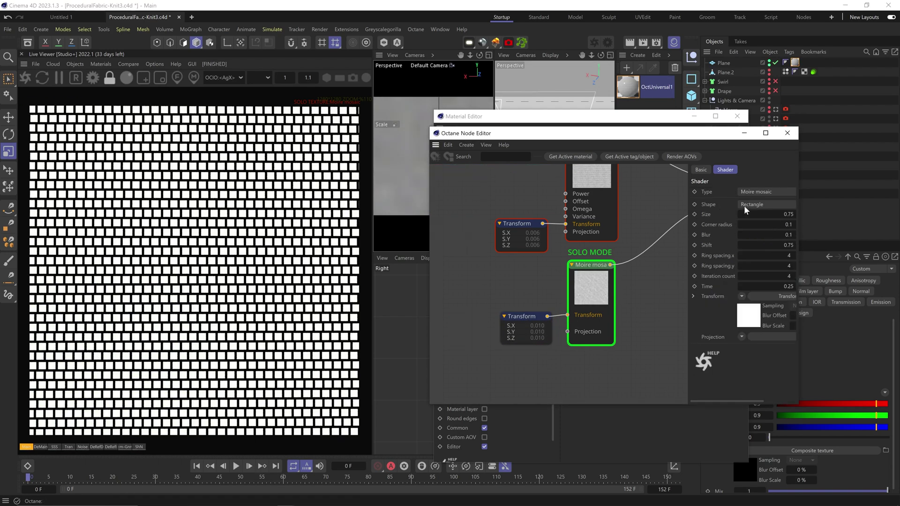
click(766, 204)
click(751, 225)
drag(692, 250, 658, 249)
click(758, 245)
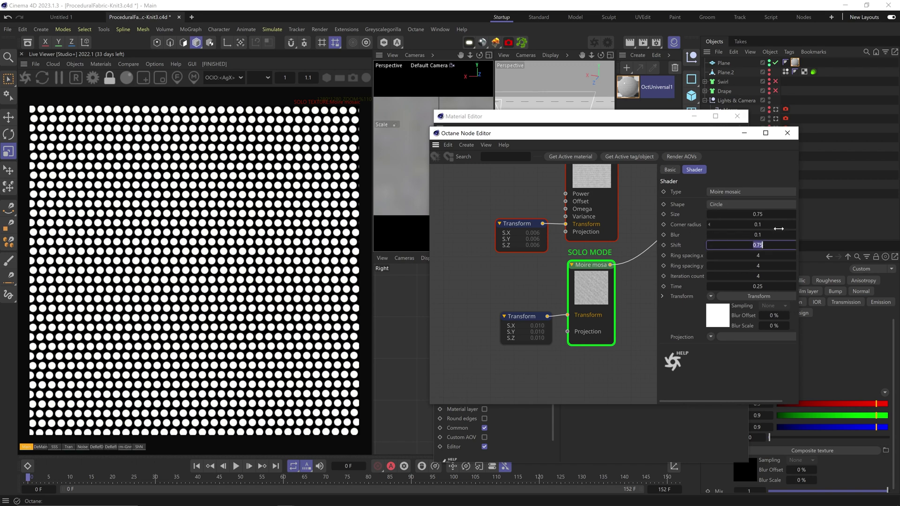
text(0.5)
key(Return)
drag(779, 234, 834, 234)
- Unlock the aspect ratio of the Moire mosaic's transform and set its Y scale to 0.03
click(520, 317)
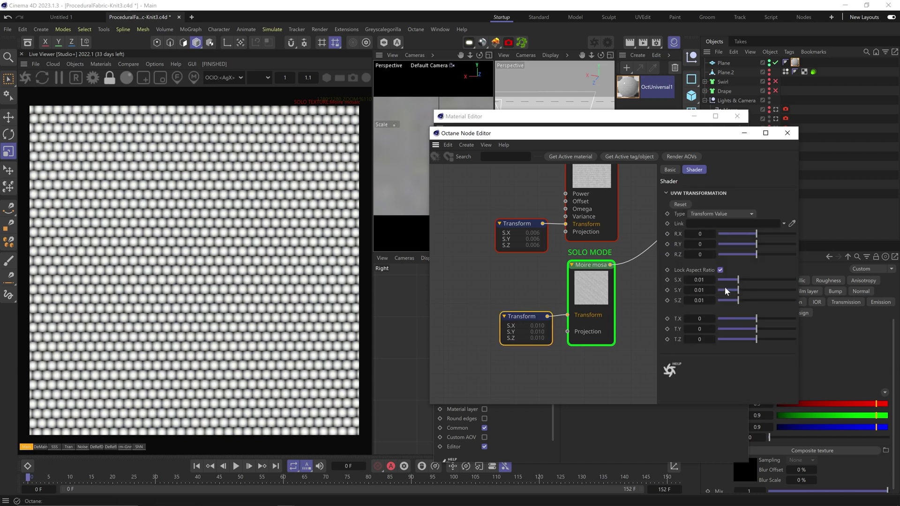
click(721, 270)
click(699, 290)
text(0.03)
key(Return)
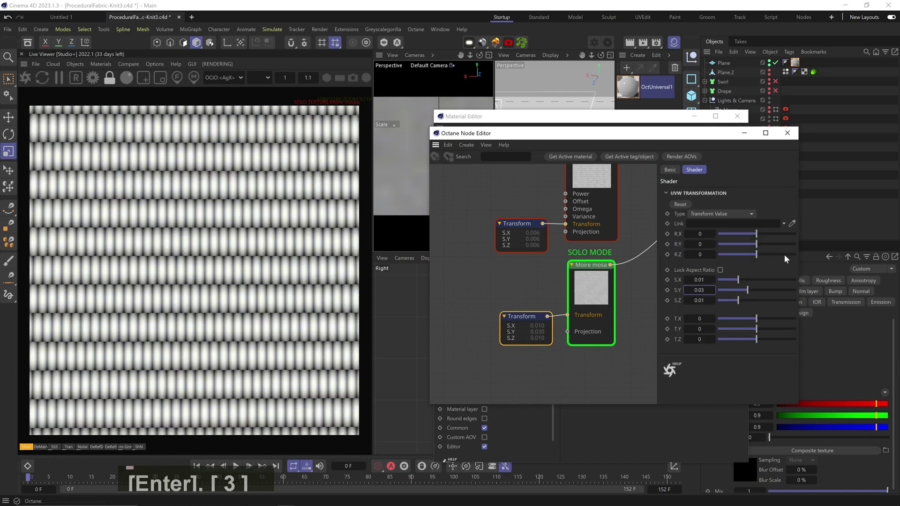
- Solo the Marble and Moire mosaic nodes in turn, then switch solo mode to the Composite texture
right_click(593, 178)
click(609, 200)
right_click(586, 286)
click(604, 307)
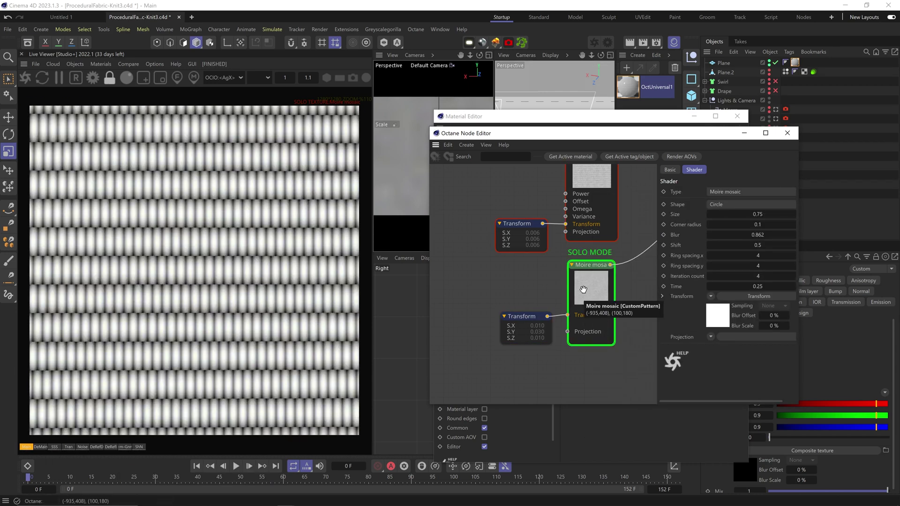
middle_drag(641, 217, 491, 261)
click(572, 258)
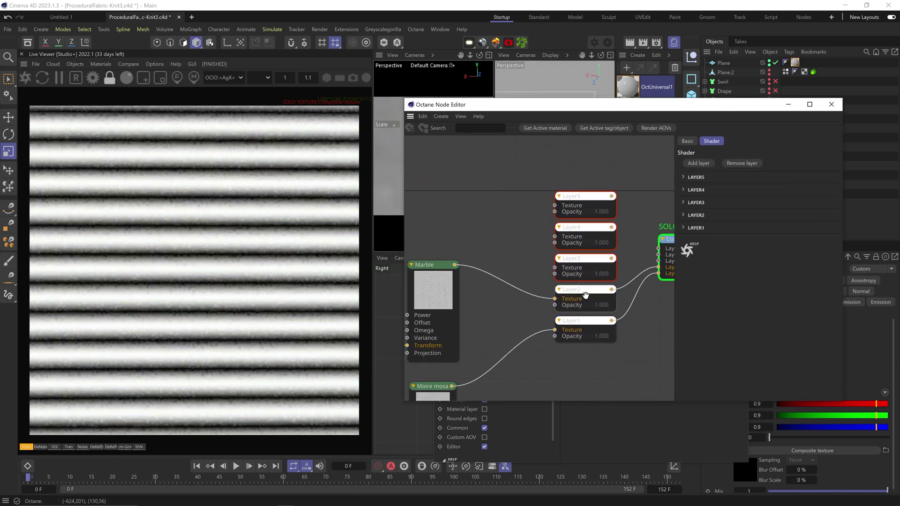
- Set Layer2's blend mode to Arithmetic / Difference
click(588, 289)
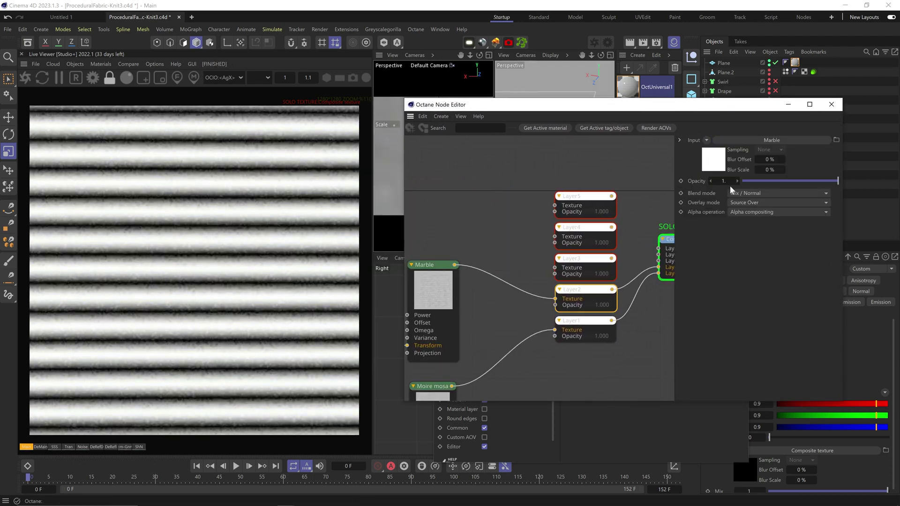
click(745, 194)
click(765, 284)
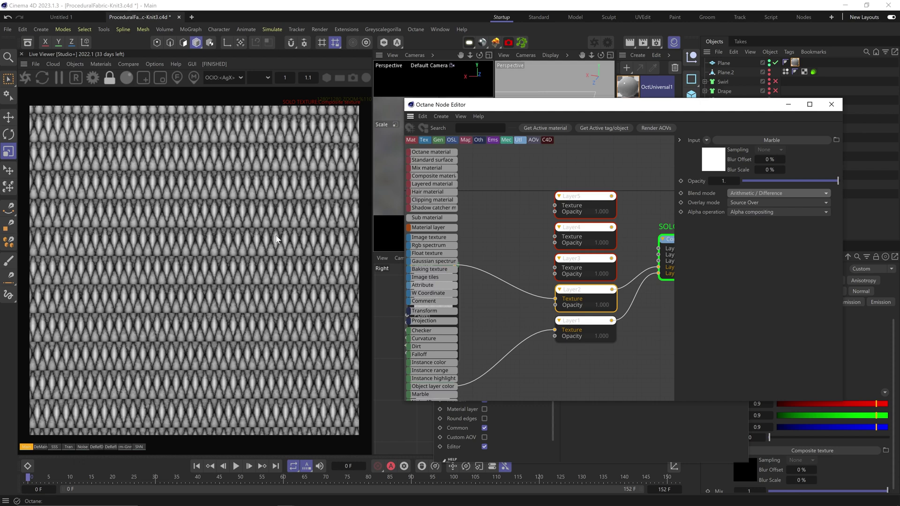
- Connect Layer3 to the Composite texture and space out the lower layer and texture nodes
drag(612, 258, 659, 261)
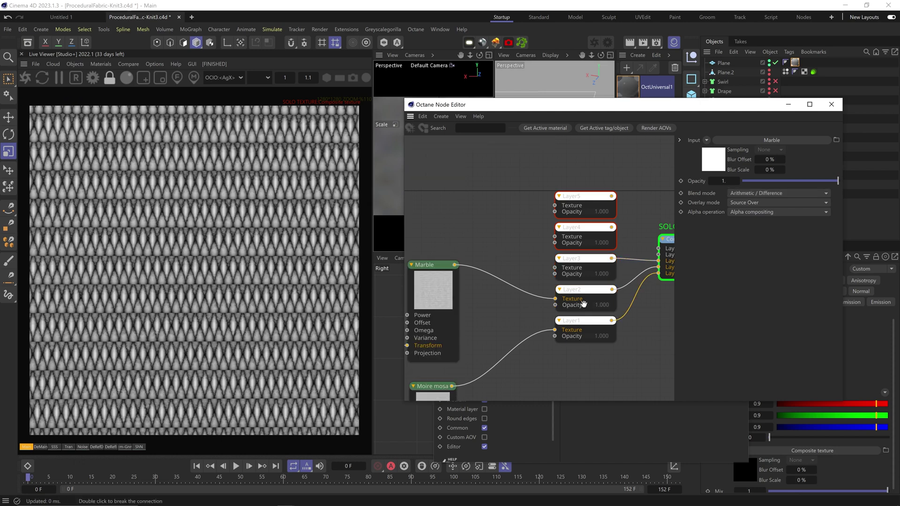
middle_drag(528, 316, 569, 238)
drag(641, 376, 399, 217)
mouse_move(619, 212)
mouse_down()
mouse_move(617, 261)
mouse_move(621, 229)
mouse_up()
click(589, 249)
drag(626, 290, 623, 348)
middle_drag(571, 206, 608, 295)
- Feed a Float texture into Layer3 and set that layer's blend mode to Arithmetic / Subtract
mouse_move(430, 253)
drag(431, 254, 633, 279)
middle_drag(601, 290, 578, 282)
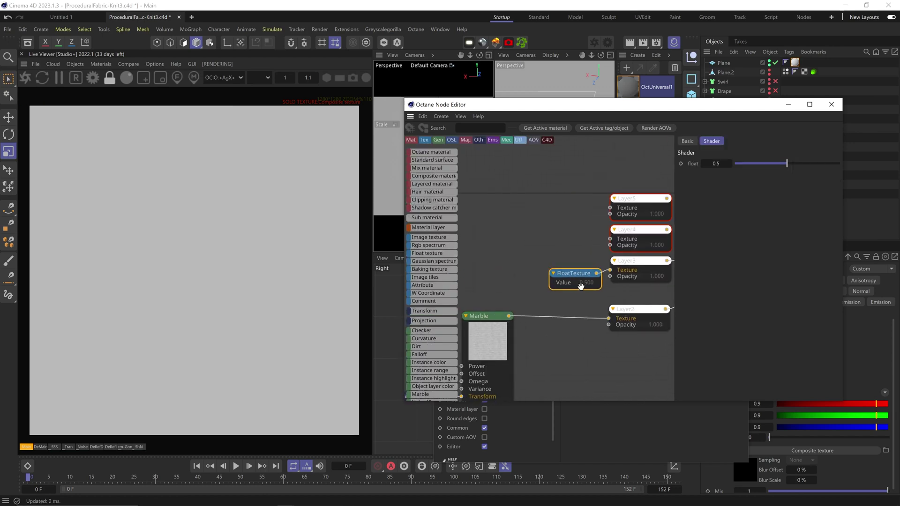
drag(578, 282, 488, 277)
click(630, 261)
click(747, 192)
click(768, 265)
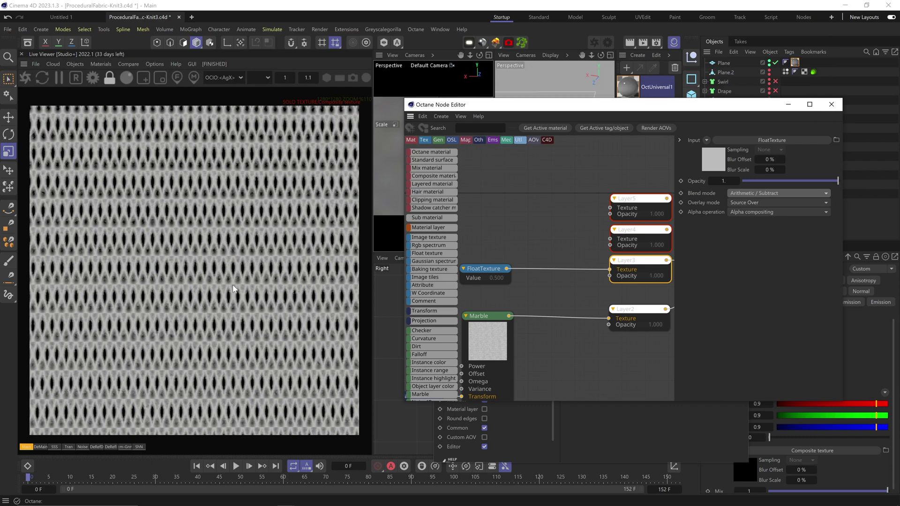
- Raise the Float texture's value to 0.623853 while checking the pattern up close
scroll(244, 305, up, 4)
middle_drag(528, 295, 602, 202)
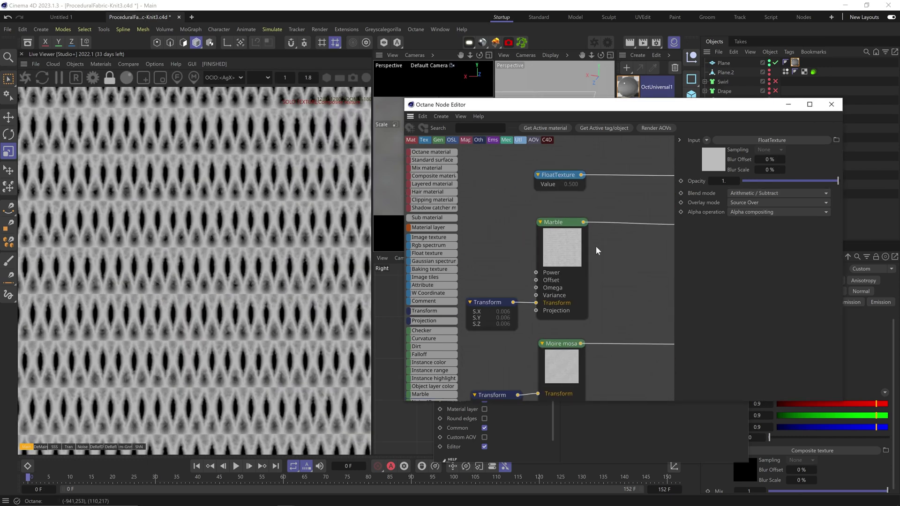
click(558, 176)
mouse_move(787, 164)
mouse_down()
mouse_move(812, 164)
mouse_move(764, 169)
mouse_move(808, 171)
mouse_move(800, 172)
mouse_up()
middle_drag(519, 331, 528, 287)
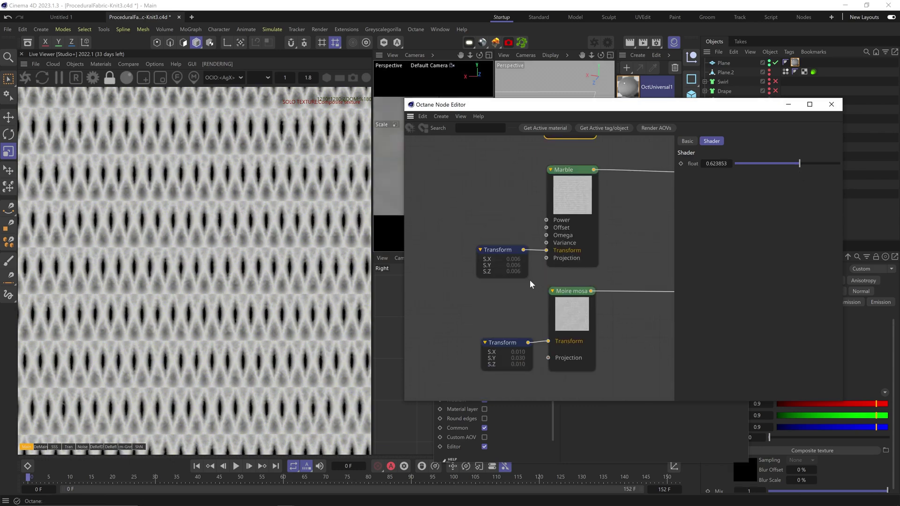
- Shift the Moire mosaic vertically against the marble stripes by setting its transform's Y translation to 0.1265
click(511, 343)
key(Up)
key(Right)
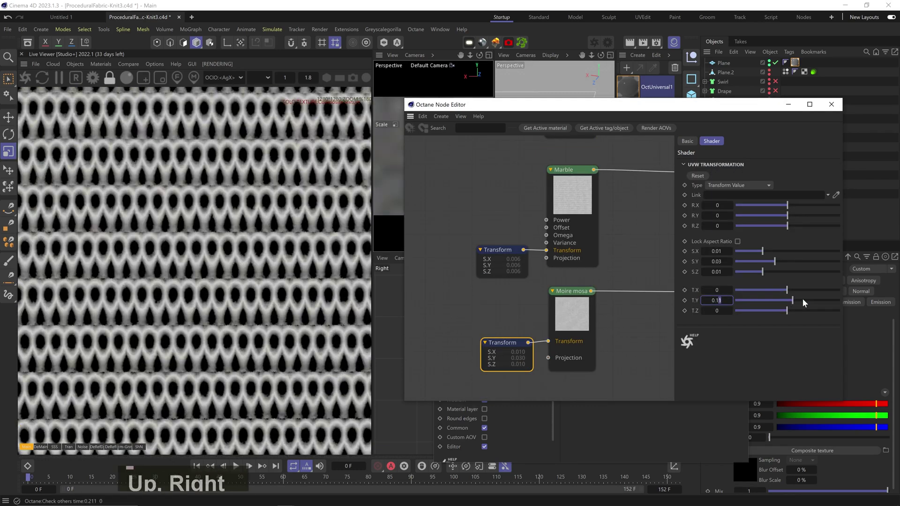
key(Up)
key(Up)
key(Right)
key(Up)
key(Up)
key(Up)
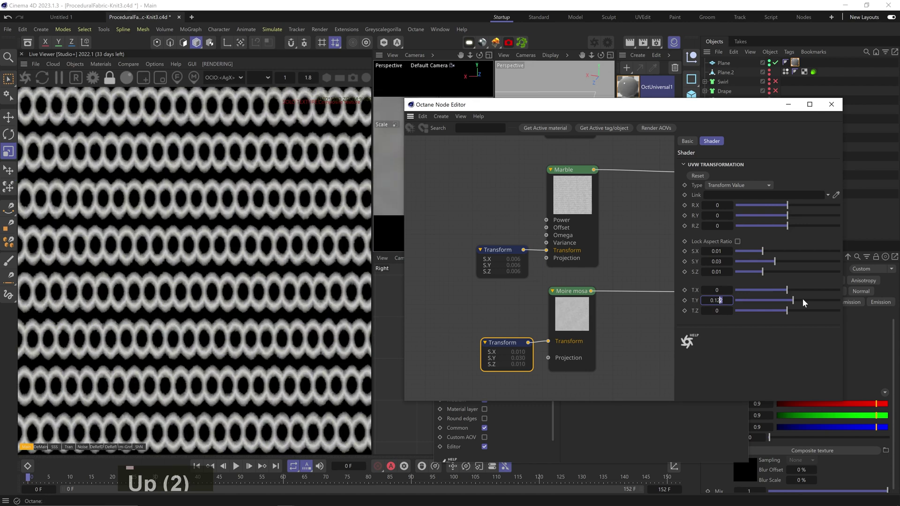
key(Up)
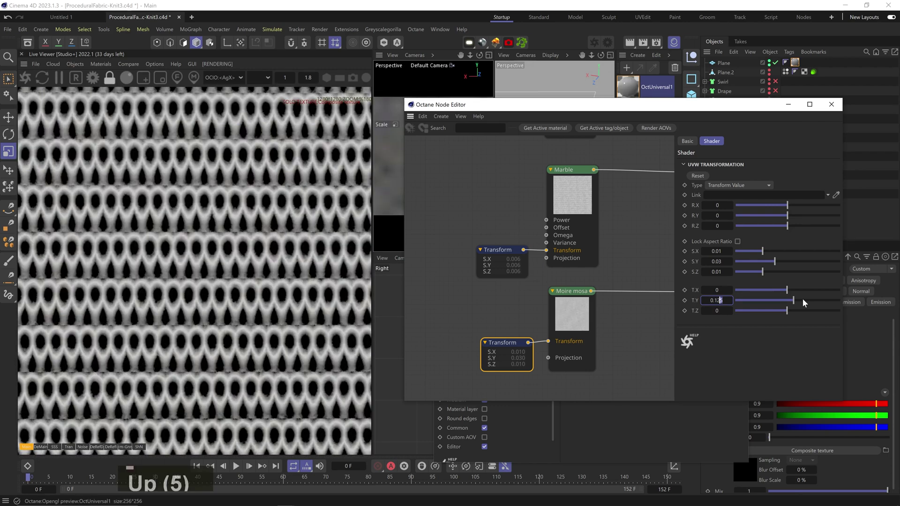
key(Up)
key(Up)
key(Down)
key(Down)
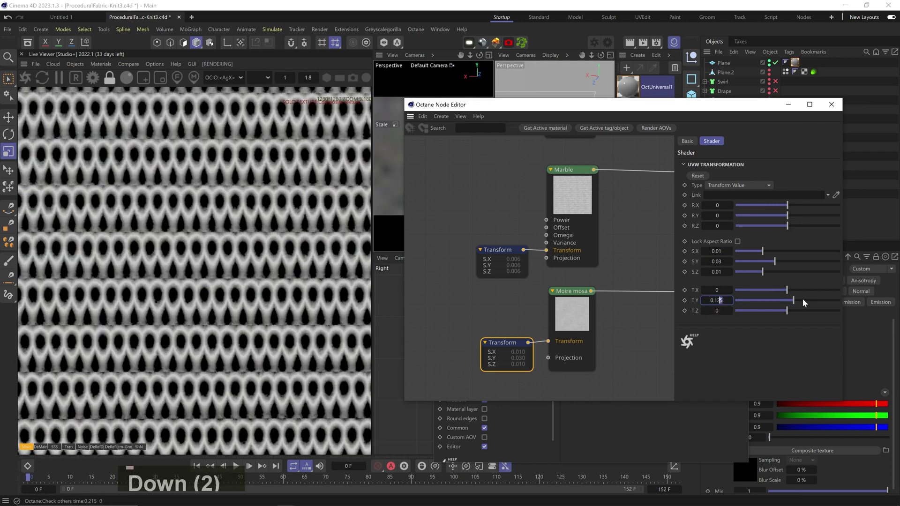
key(Up)
key(Up)
key(Up)
key(Up)
key(Up)
key(Up)
key(Up)
key(Up)
key(Up)
key(Up)
key(Up)
key(Up)
key(Up)
key(Down)
- Set the Moire mosaic's Size to 0.97 and save the project
scroll(241, 293, down, 10)
scroll(239, 292, up, 4)
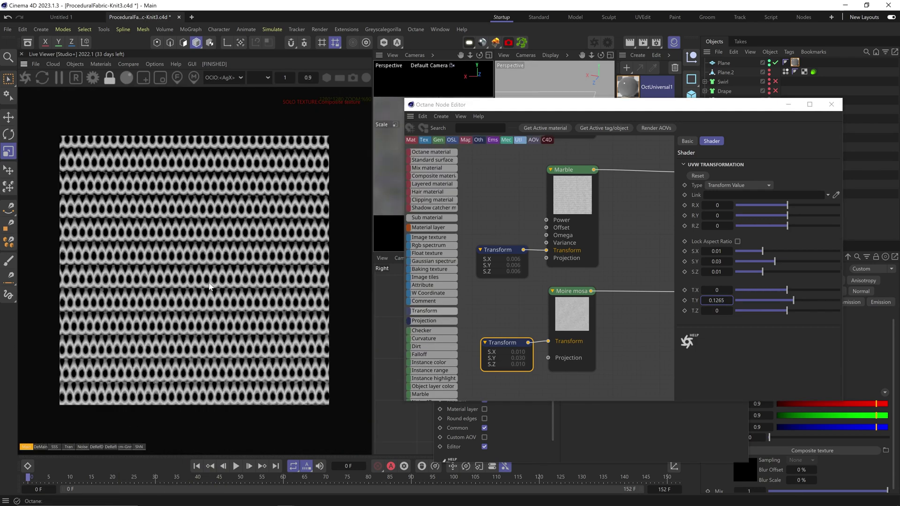
scroll(211, 281, up, 2)
click(571, 327)
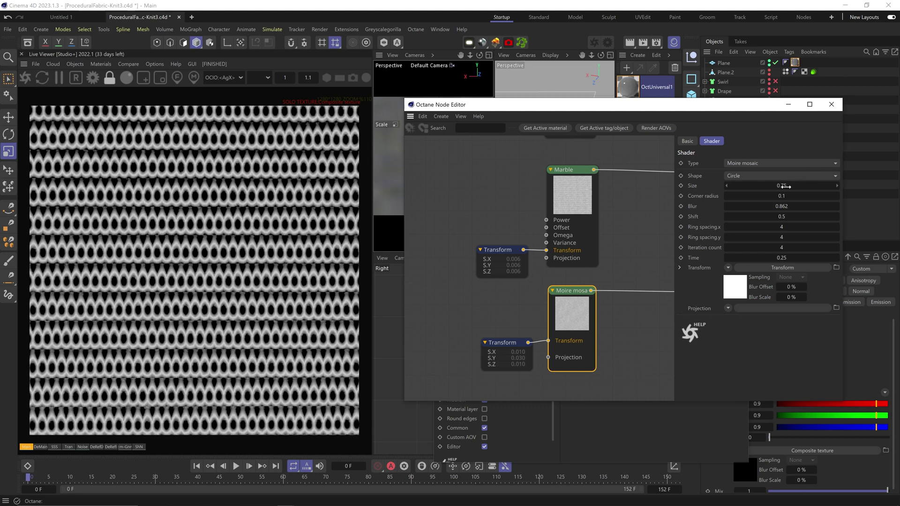
drag(784, 186, 796, 186)
key(ctrl+s)
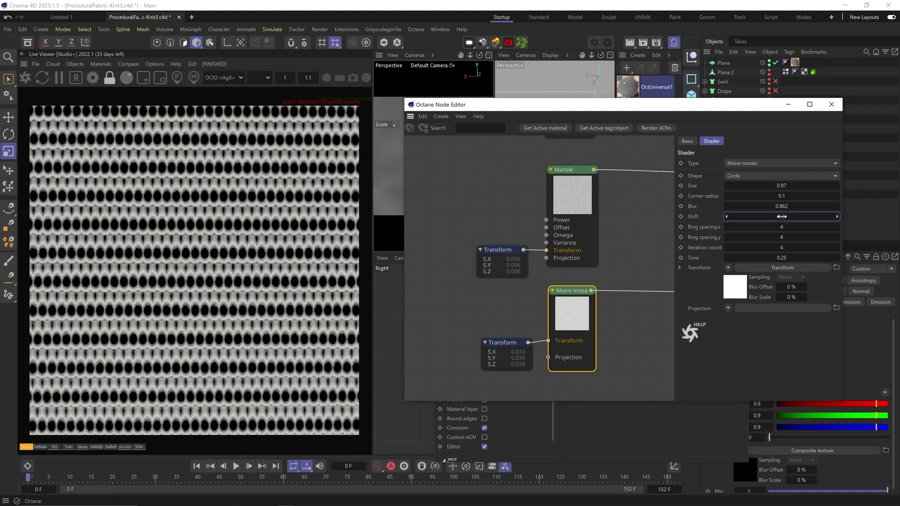
- Try a Y scale of 0.003 on the Moire mosaic's transform and return it to 0.03
click(504, 343)
double_click(723, 262)
text(0.003)
key(Return)
text(0.03)
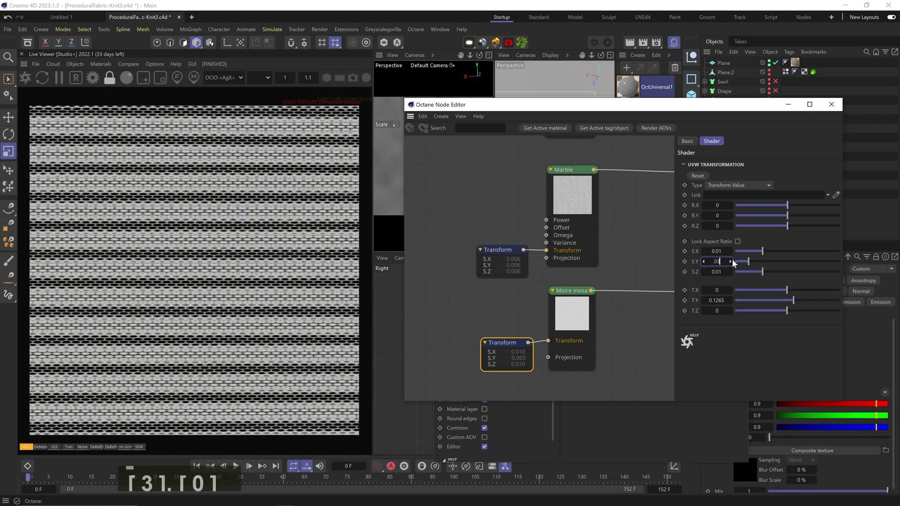
key(Return)
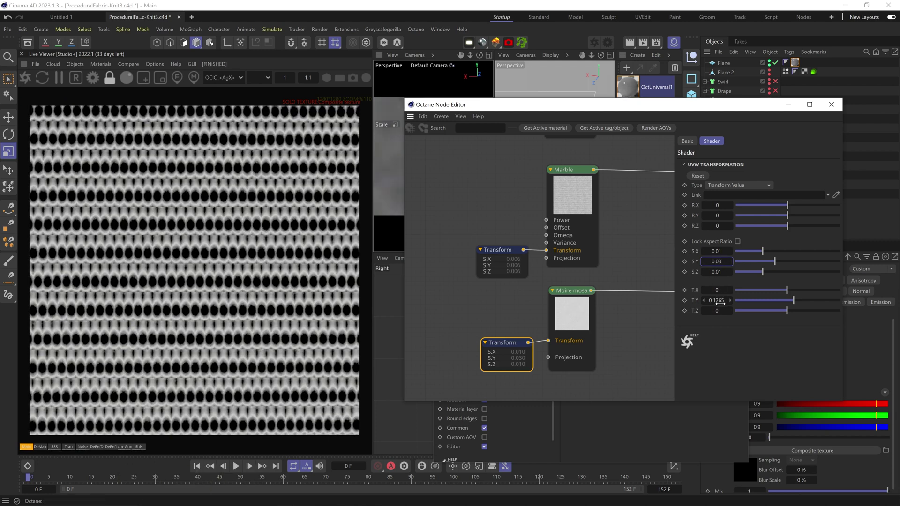
- Shift the Moire mosaic against the marble stripes by raising its transform's Y translation to about 0.1295
click(720, 302)
key(Right)
key(Up)
key(Up)
key(Up)
key(Up)
key(Up)
key(Up)
key(Up)
key(Up)
key(Up)
key(Up)
key(Up)
key(Up)
key(Up)
key(Up)
key(Up)
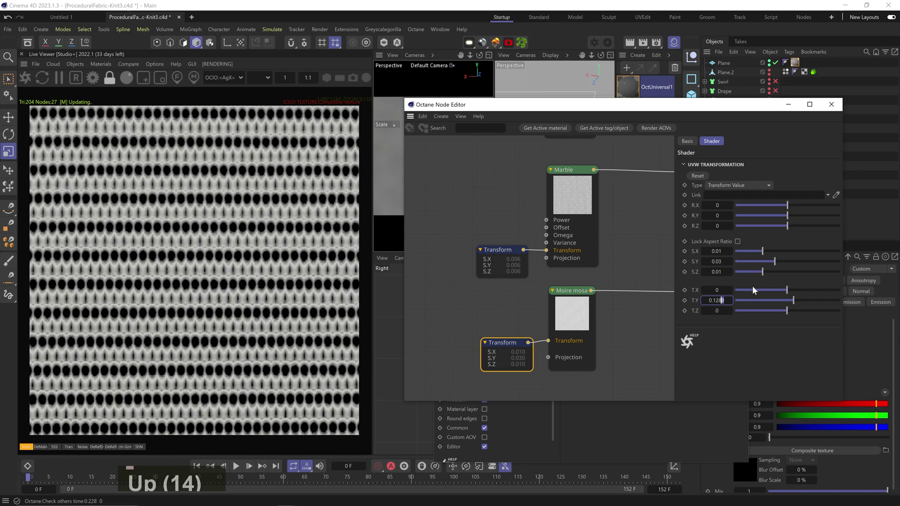
key(Up)
key(Up)
key(Up)
key(Up)
key(Up)
key(Up)
key(Down)
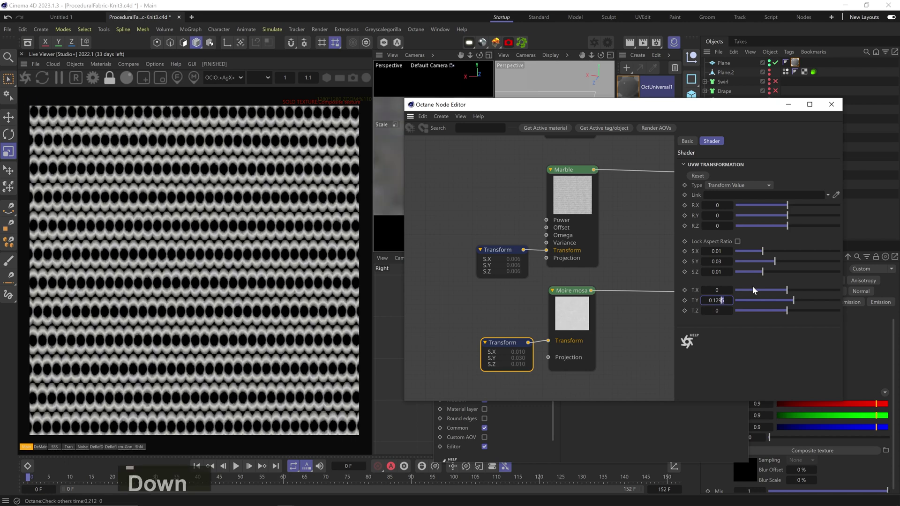
- Add an Octane noise and a Texture projection set to Distorted mesh UV, linking the projection to the Moire mosaic
middle_drag(569, 375, 614, 321)
mouse_move(445, 321)
scroll(436, 349, down, 3)
drag(428, 343, 472, 352)
click(617, 236)
drag(426, 254, 554, 332)
drag(569, 329, 594, 306)
click(765, 163)
click(774, 273)
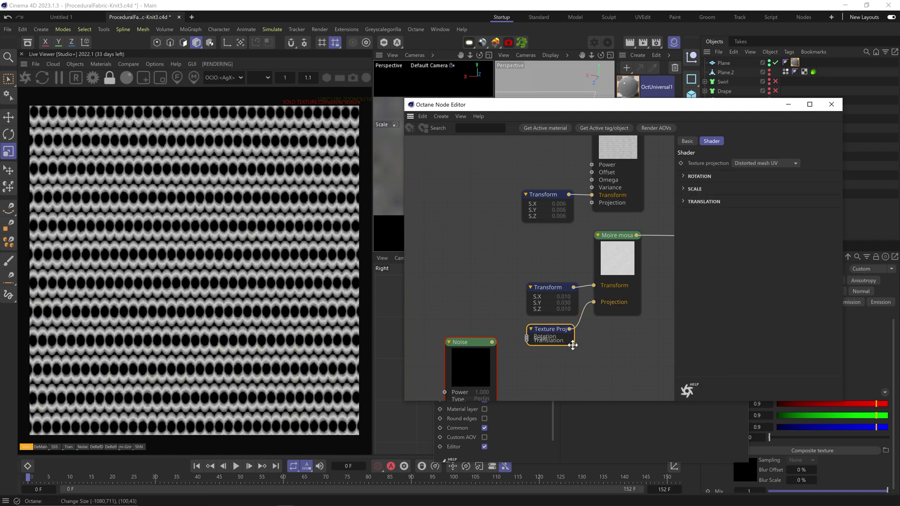
- Feed the Noise into the texture projection's Translation and set translation range x to 0.001
drag(481, 367, 499, 352)
middle_drag(512, 375, 561, 316)
click(619, 283)
click(705, 204)
click(754, 255)
text(0.001)
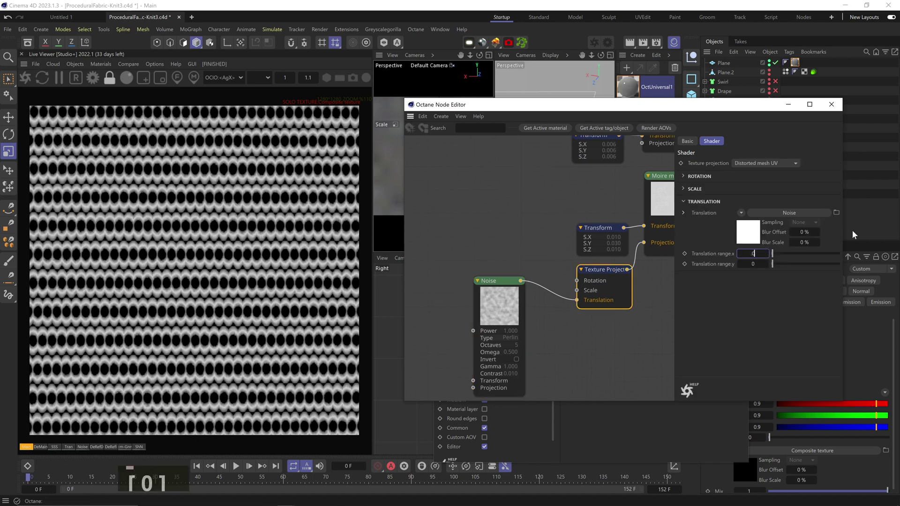
key(Return)
- Solo the Noise node, give it a UVW transform and reduce the transform's scale
right_click(507, 310)
click(530, 329)
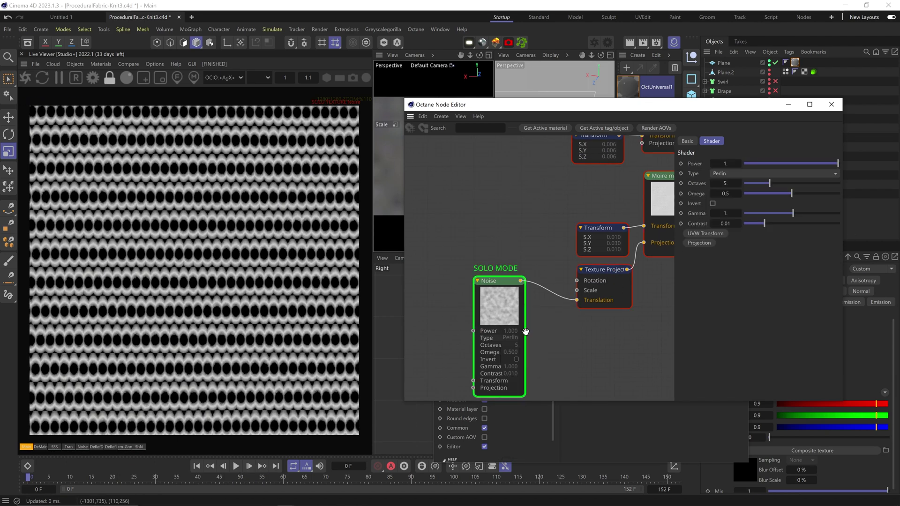
click(699, 235)
middle_drag(486, 329, 533, 291)
click(477, 343)
drag(814, 252, 771, 251)
- Feed the same texture projection into the Marble's Projection input and solo the Composite texture
middle_drag(590, 228, 447, 304)
click(559, 241)
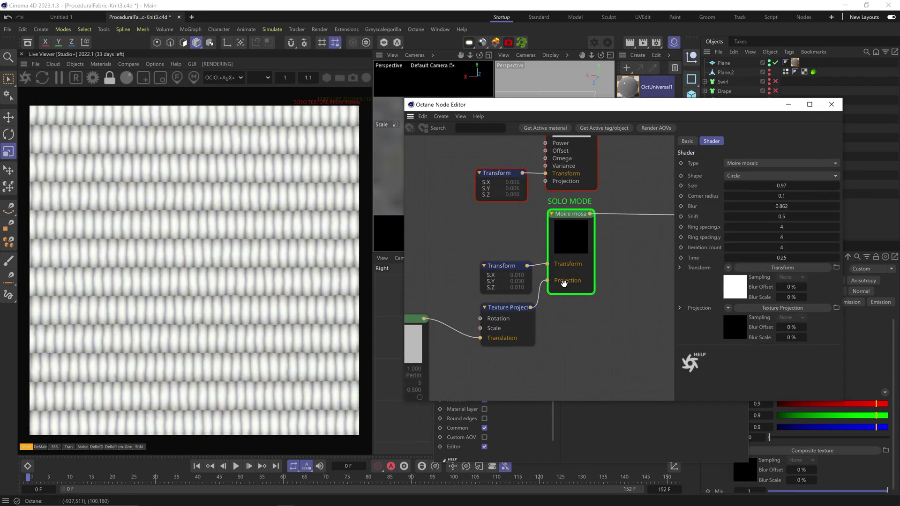
scroll(230, 217, up, 4)
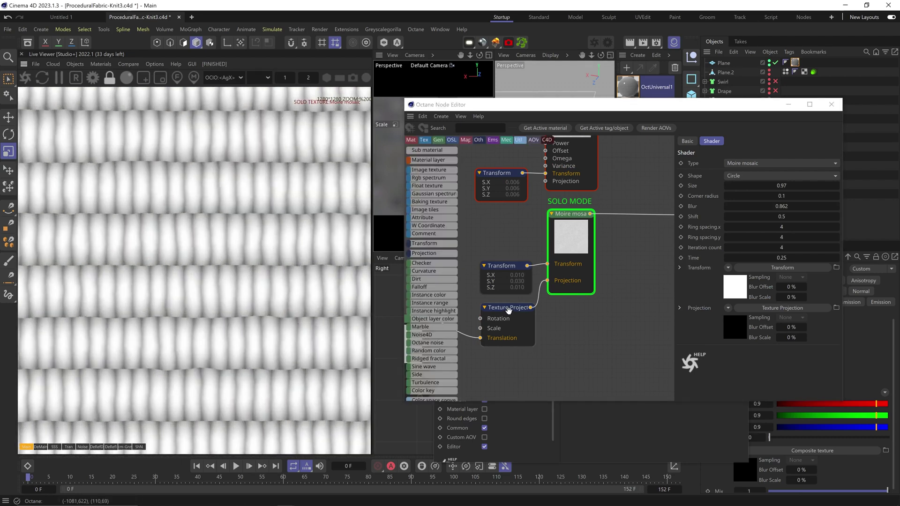
drag(547, 182, 546, 181)
middle_drag(652, 189, 398, 369)
right_click(576, 215)
click(593, 232)
- Raise the Float texture's value to 0.908257
middle_drag(487, 333, 651, 228)
middle_drag(515, 304, 540, 375)
click(511, 182)
drag(799, 164, 826, 165)
- Fine-tune the Moire mosaic with a transform Y translation of about 0.13 and a Size of about 0.818
middle_drag(531, 371, 569, 276)
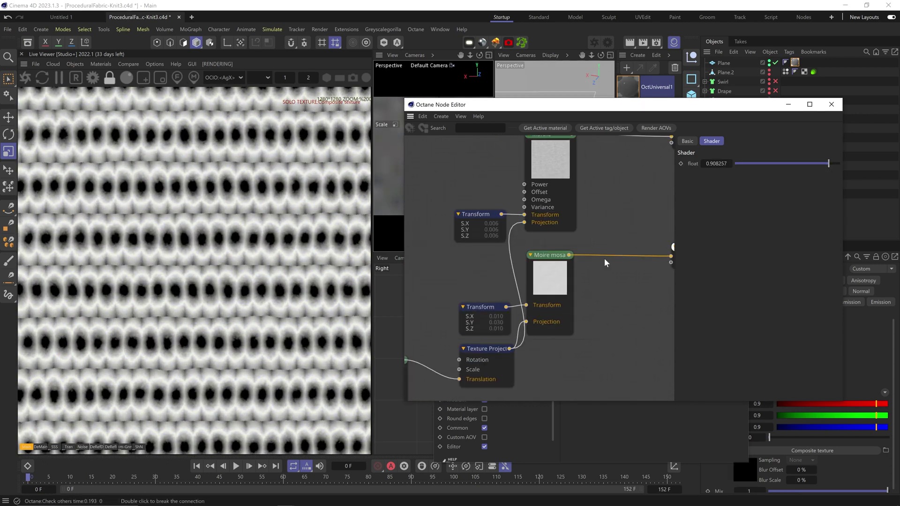
click(482, 313)
click(717, 300)
key(Up)
key(Up)
key(Up)
key(Up)
key(Up)
key(Up)
key(Up)
key(Up)
key(Up)
key(Up)
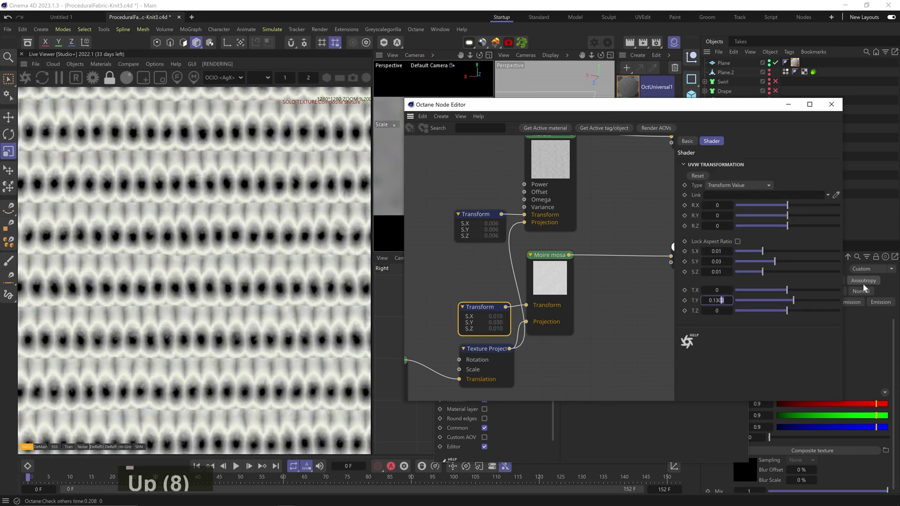
key(Down)
key(Down)
click(562, 281)
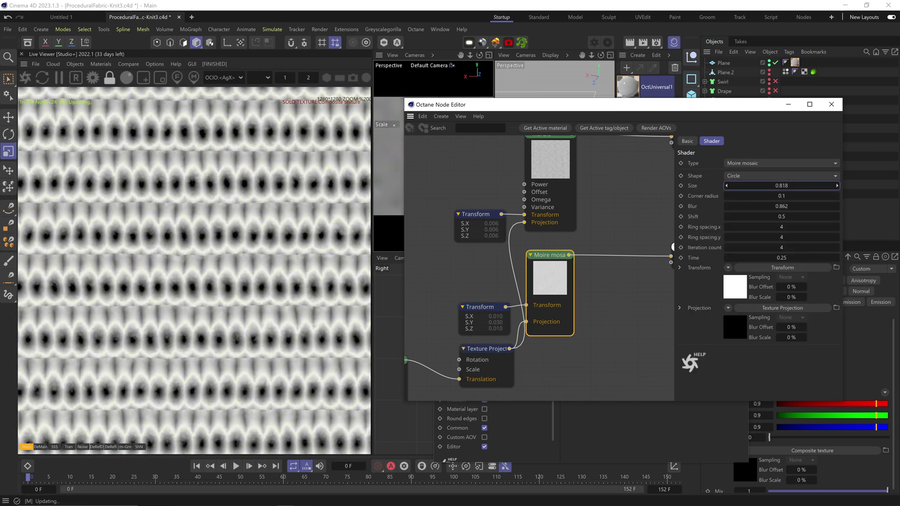
- Set the texture projection's translation range to 0.0005 in x and -0.0005 in y, and save the project
middle_drag(496, 394, 569, 324)
click(584, 293)
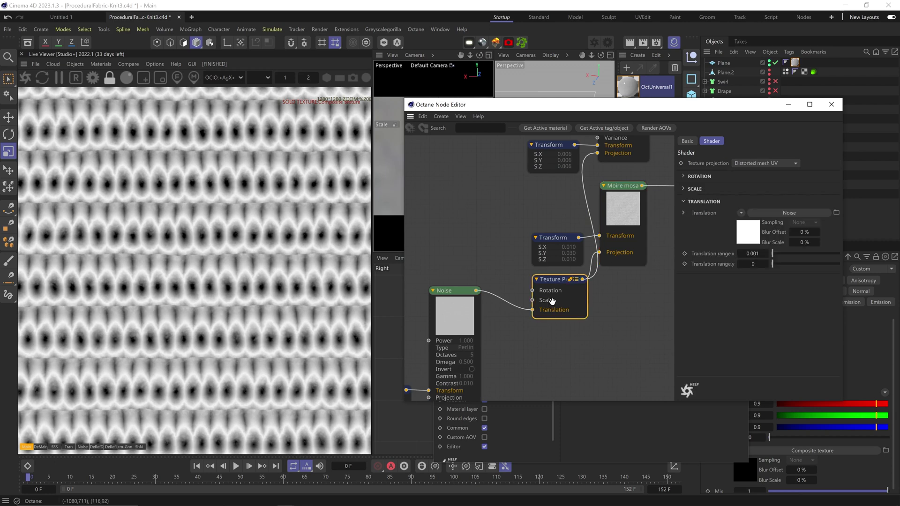
text(.001)
key(Return)
drag(745, 263, 780, 263)
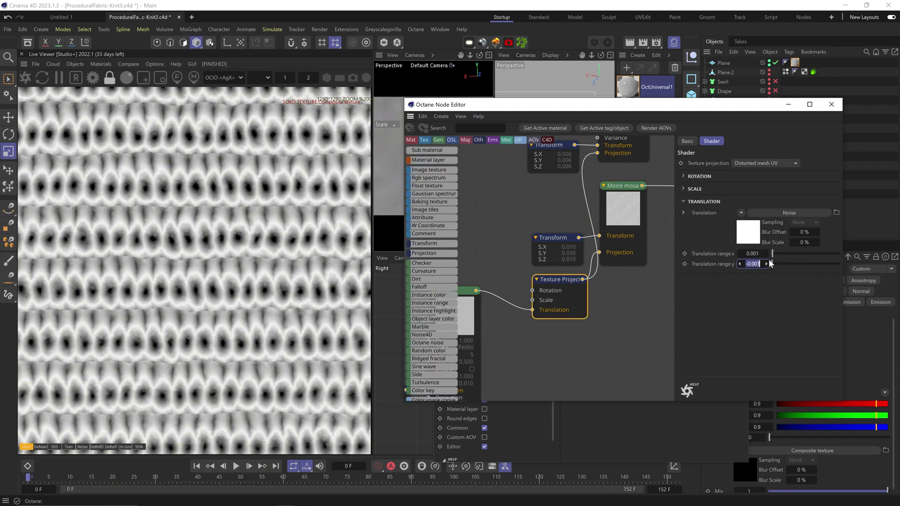
text(-0.0005)
click(757, 254)
key(Right)
key(BackSpace)
text(05)
key(Return)
scroll(194, 271, down, 11)
key(ctrl+s)
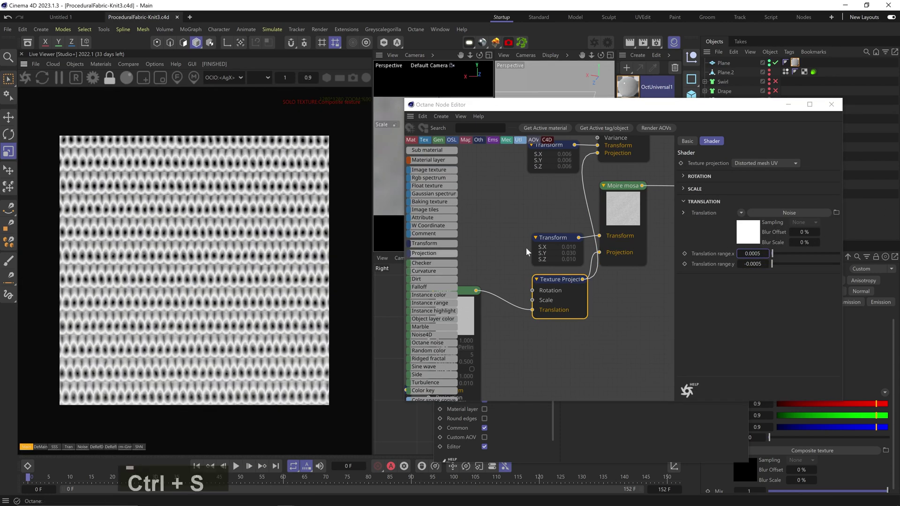
- Enlarge the node editor and add a UVW Transform node fed by the distortion Noise
middle_drag(641, 225, 561, 298)
drag(404, 98, 320, 84)
scroll(417, 235, down, 4)
middle_drag(395, 370, 488, 327)
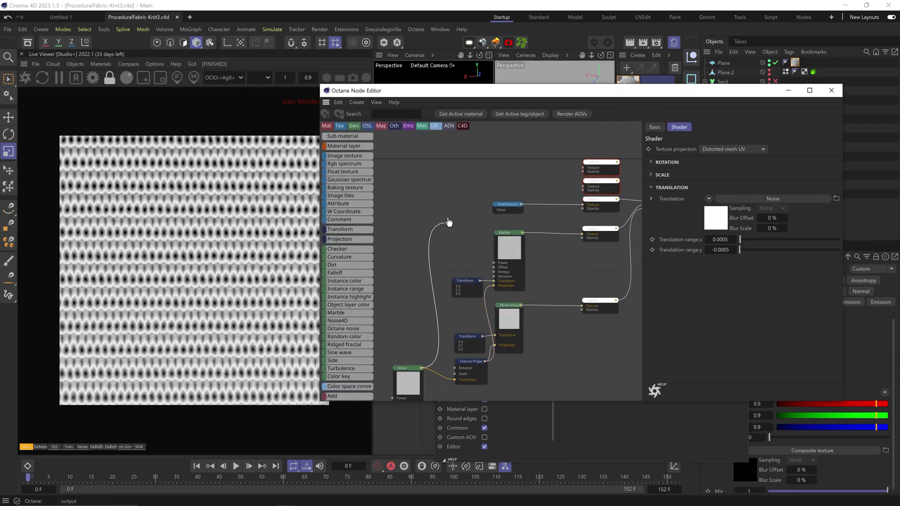
text(uvw)
key(Return)
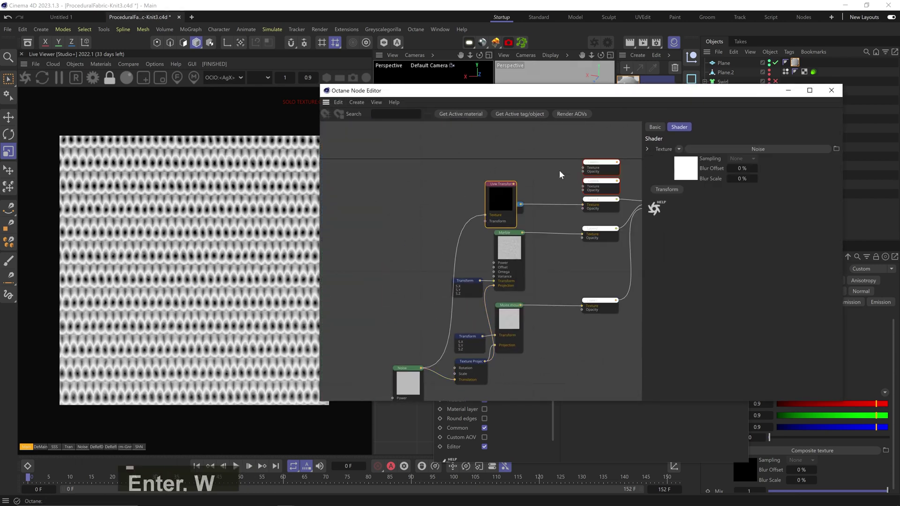
- Feed the UVW Transform into Layer4 and connect that layer to the Composite texture
drag(516, 166, 521, 165)
drag(584, 188, 584, 187)
middle_drag(569, 201, 461, 259)
drag(526, 248, 490, 225)
drag(497, 243, 497, 212)
- Compare Arithmetic / Difference and Arithmetic / Subtract as Layer4's blend mode and settle on Photometric / Darken at full opacity
click(710, 178)
click(737, 283)
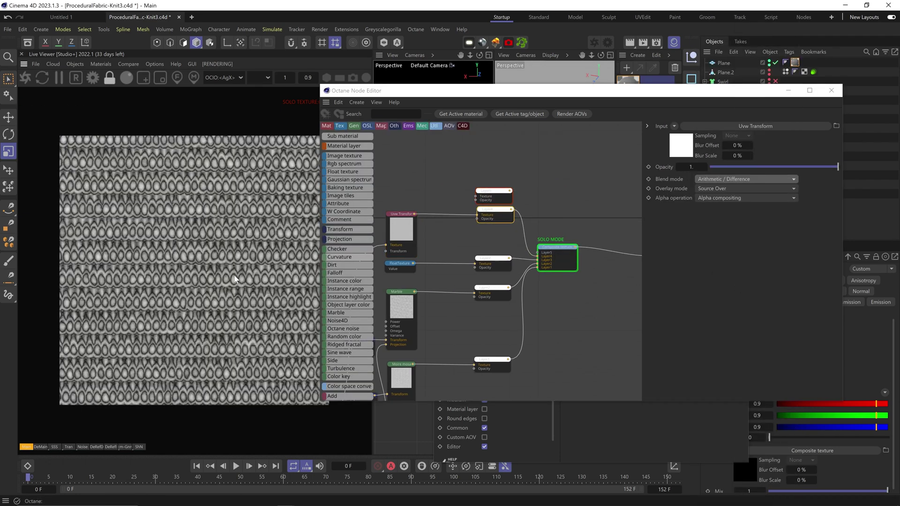
mouse_move(836, 167)
mouse_down()
mouse_move(772, 167)
mouse_move(839, 168)
mouse_up()
click(750, 179)
click(751, 255)
drag(752, 167, 839, 167)
click(760, 179)
click(755, 264)
click(747, 179)
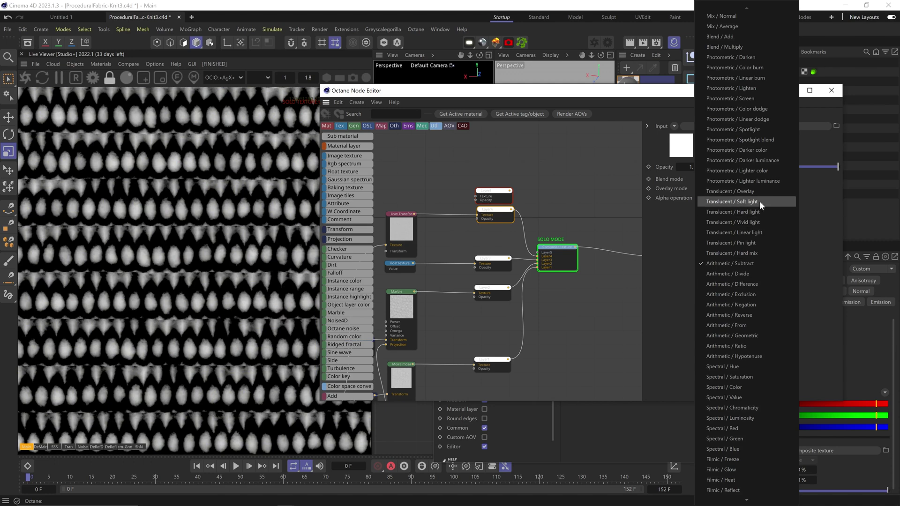
click(758, 60)
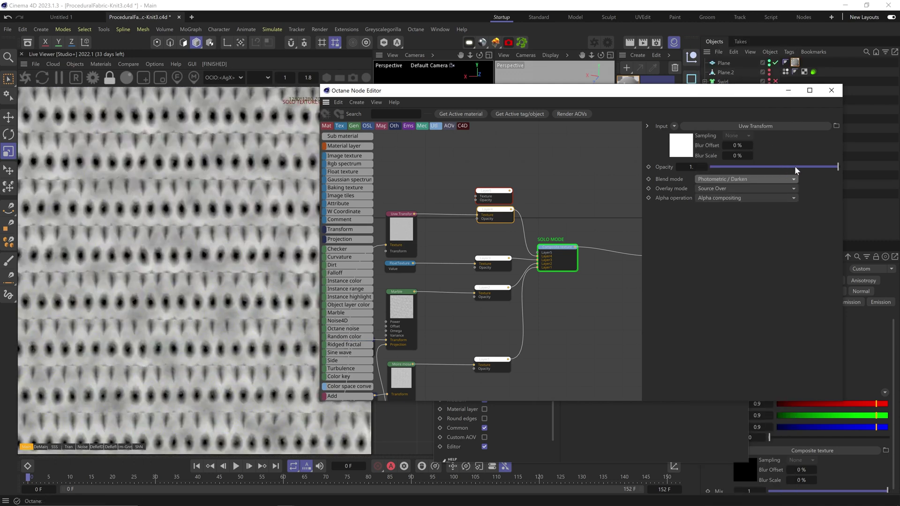
- Adjust the Moire mosaic's Size and Blur to refine the stitch shape
middle_drag(474, 335, 580, 239)
click(508, 281)
drag(765, 172, 565, 192)
drag(703, 195, 720, 196)
- Add another Octane noise of type Chips and feed it into Layer5
middle_drag(537, 124, 448, 255)
mouse_move(346, 316)
drag(346, 329, 416, 211)
scroll(415, 180, up, 4)
drag(553, 255, 528, 199)
click(418, 208)
click(689, 161)
click(691, 201)
- Give the Chips noise a UVW transform with a uniform scale of 0.010495
click(661, 220)
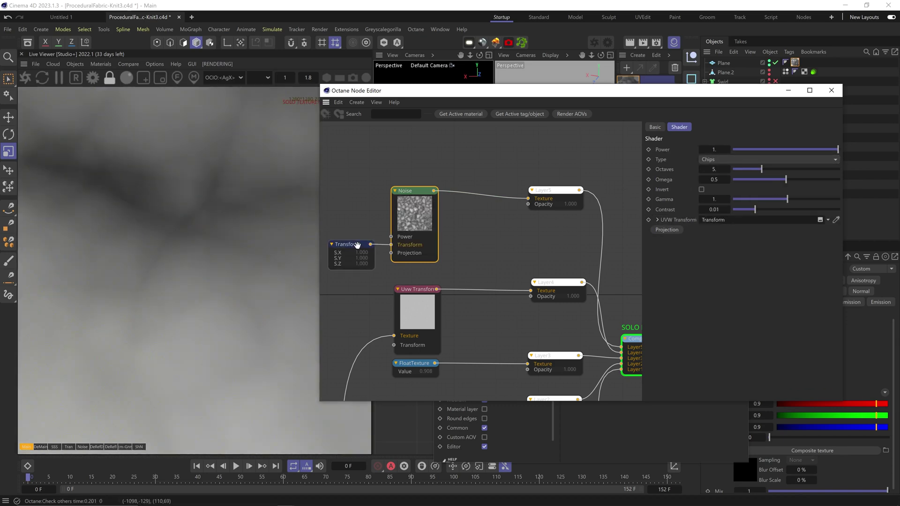
click(357, 244)
drag(805, 237, 738, 233)
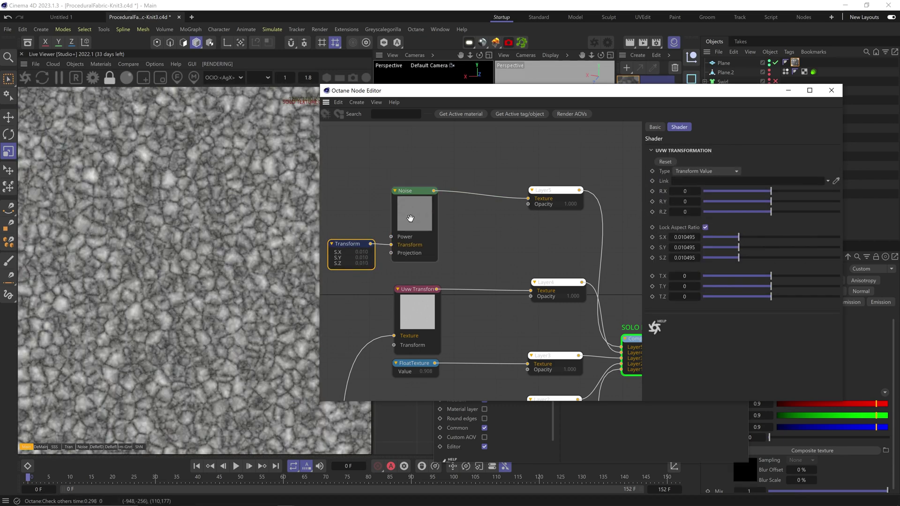
- Invert the Chips noise and set its contrast to 1000 and its gamma to 14.83102 for thin fibre specks
click(409, 217)
drag(777, 209, 864, 209)
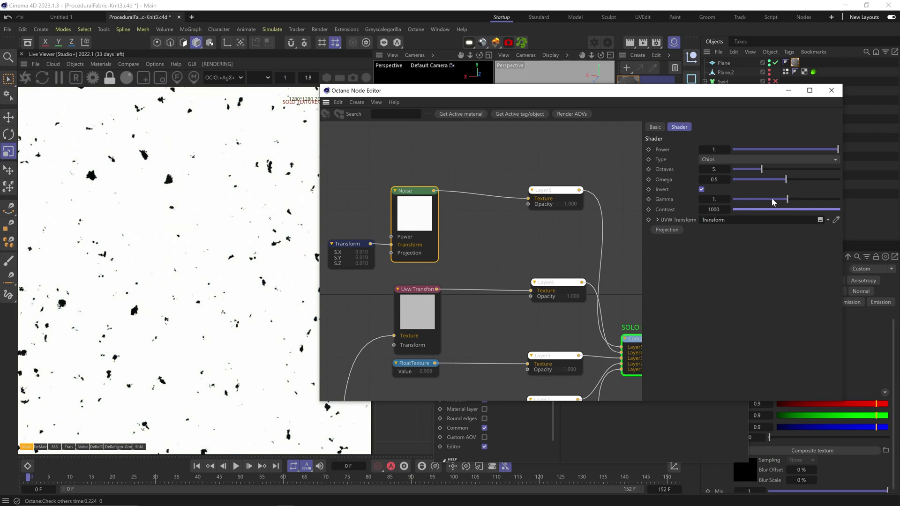
drag(775, 199, 818, 201)
- Set Layer5's blend mode to Blend / Add
click(571, 206)
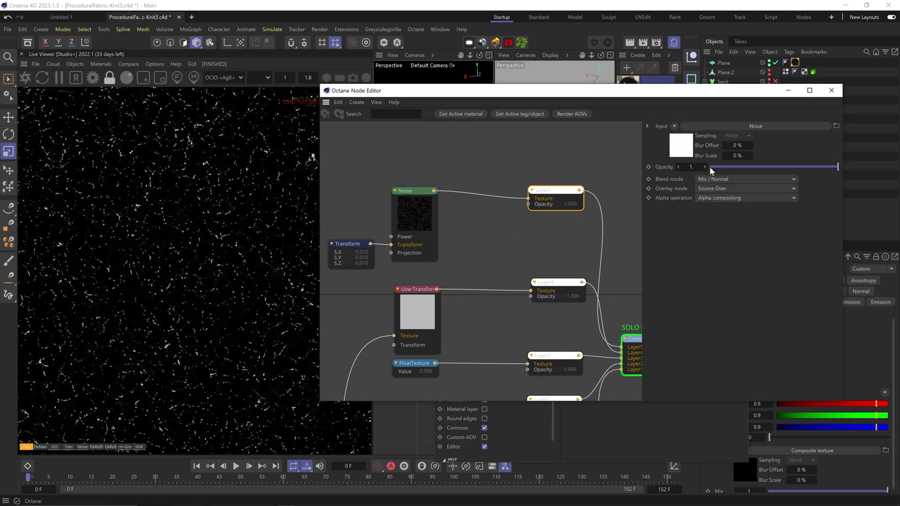
click(745, 179)
click(747, 38)
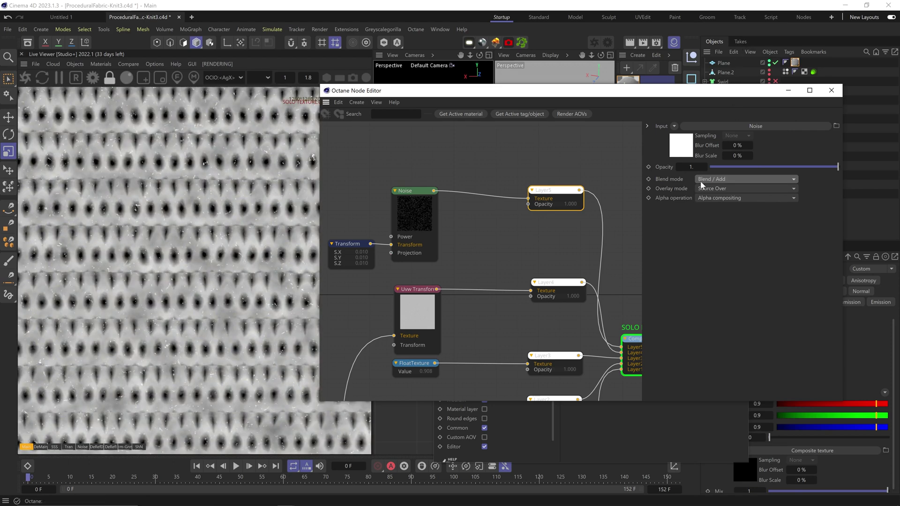
- Enlarge the Chips noise's transform scale to 0.048 and set its gamma to 16.11414 and contrast to 6.078323
click(352, 245)
middle_drag(351, 246, 399, 233)
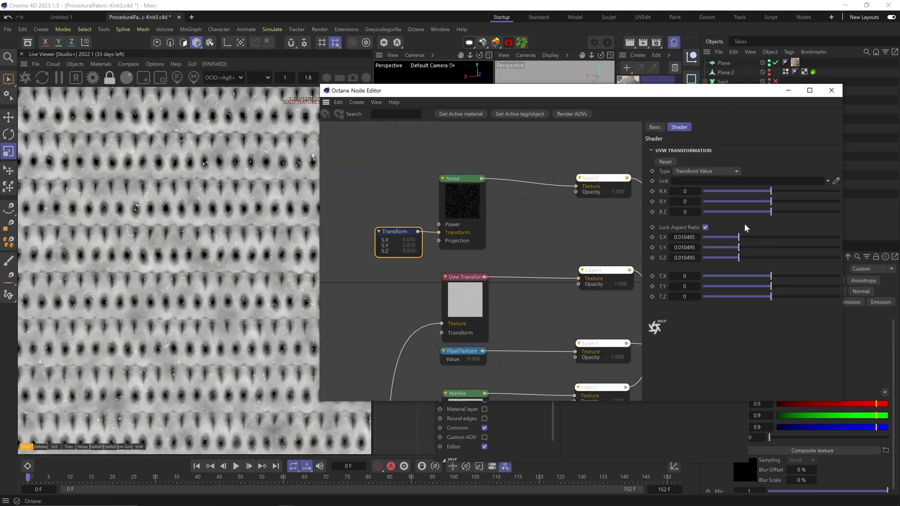
drag(751, 236, 760, 239)
click(478, 201)
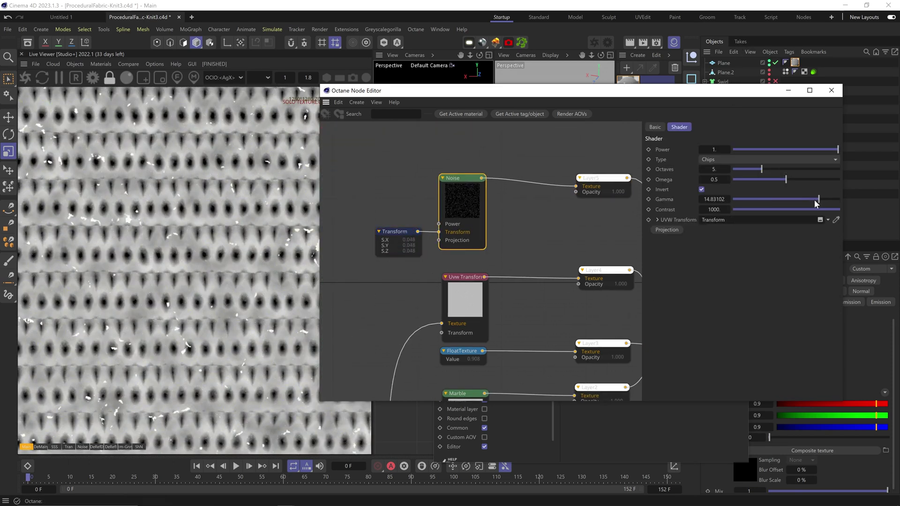
mouse_move(815, 200)
mouse_down()
mouse_move(800, 209)
mouse_move(824, 197)
mouse_up()
scroll(256, 271, down, 2)
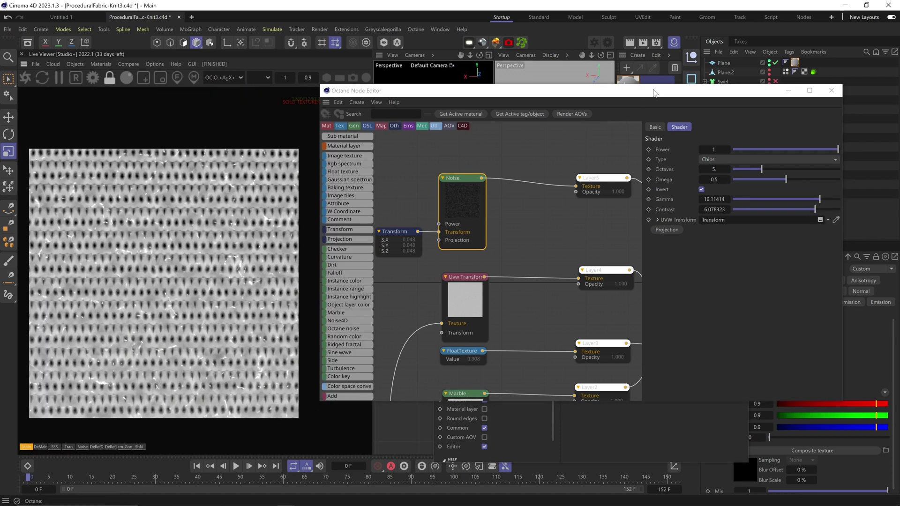
- Move the Composite texture node to tidy the node graph and save the project
drag(654, 94, 689, 154)
scroll(409, 131, down, 5)
scroll(412, 132, up, 3)
scroll(599, 341, down, 3)
middle_drag(670, 324, 599, 340)
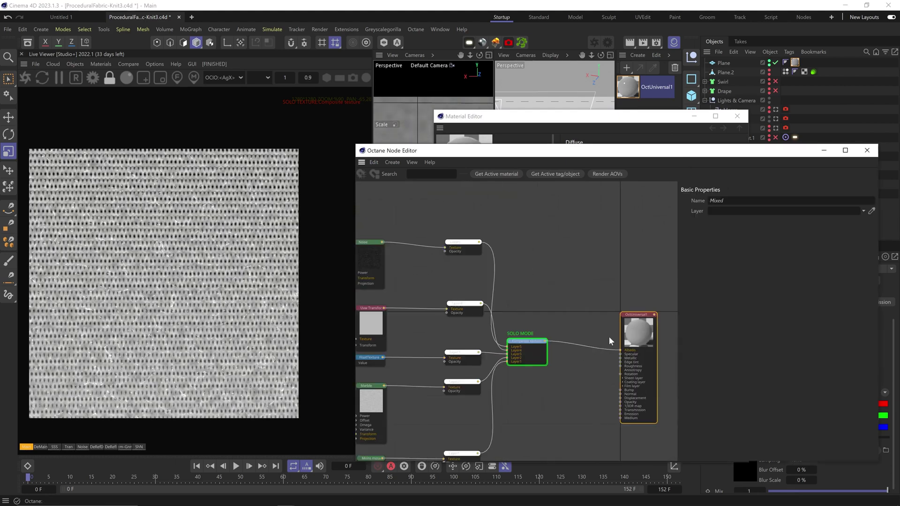
drag(530, 341, 614, 338)
middle_drag(614, 339, 521, 311)
key(ctrl+s)
- Swap the flat Plane for Plane.2 carrying the knit material, viewed up close through the Macro.1 camera
click(775, 63)
alt+click(769, 62)
alt+click(769, 72)
click(775, 118)
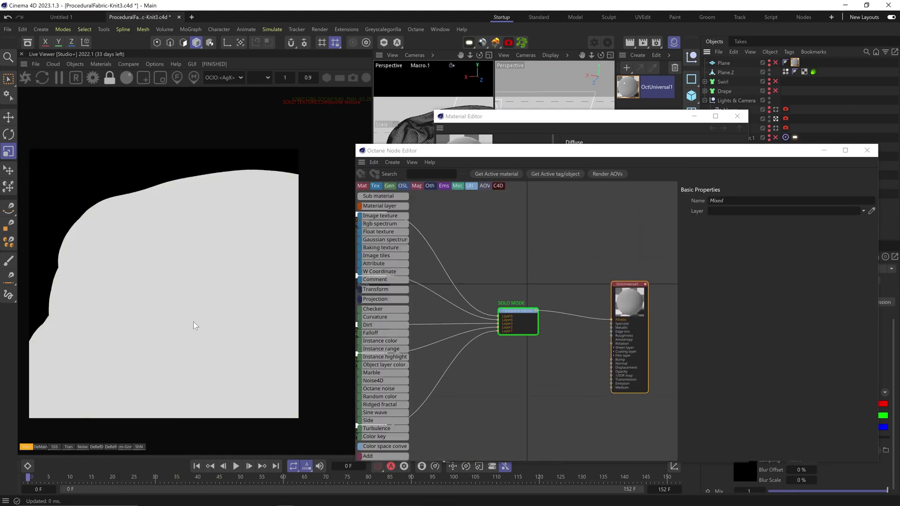
middle_drag(195, 325, 224, 310)
scroll(224, 330, up, 10)
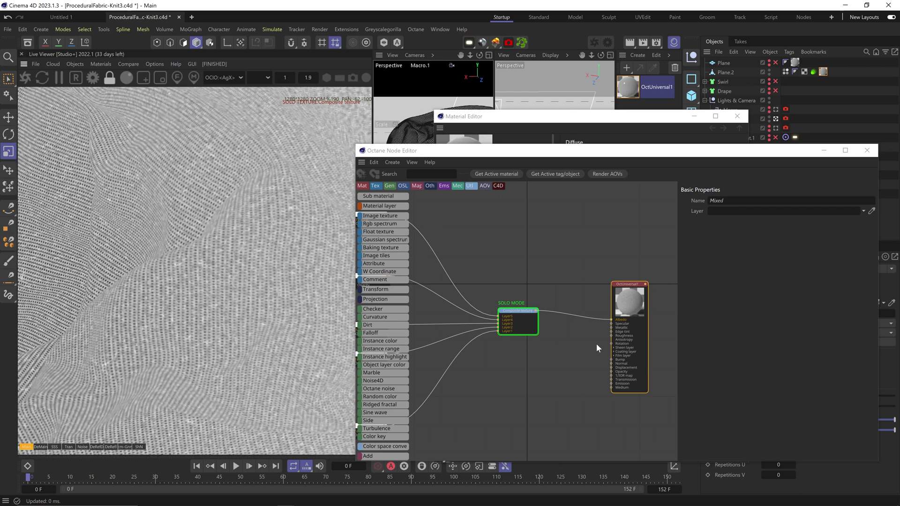
- Insert a Gradient node between the Composite texture and the OctUniversal1 material's Albedo
scroll(594, 345, up, 3)
middle_drag(602, 310, 614, 298)
drag(622, 284, 640, 255)
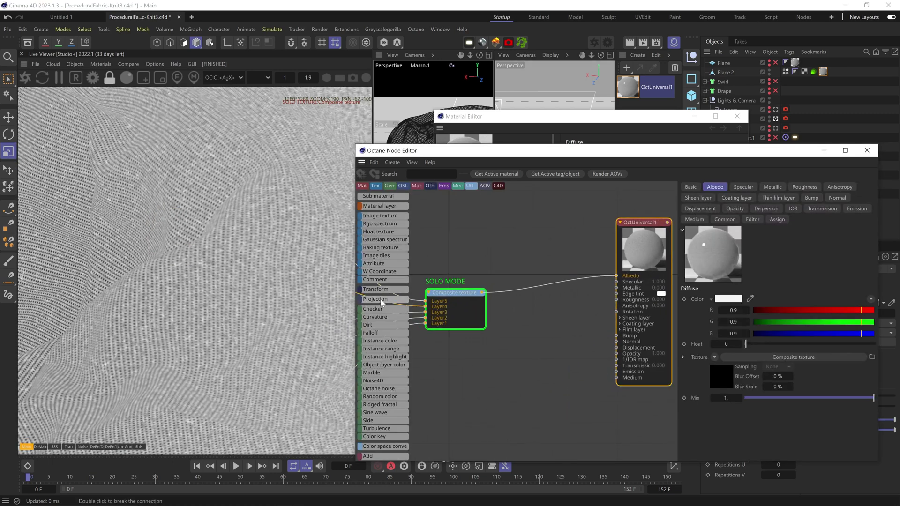
scroll(382, 303, down, 5)
drag(539, 289, 540, 271)
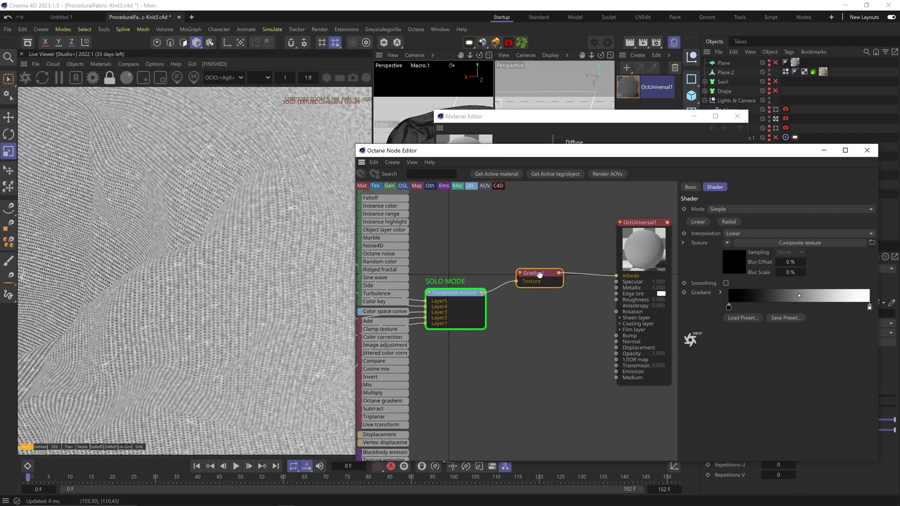
- Solo the Gradient node and set its first knot to red with hue 9°, saturation 73% and value 95%
right_click(542, 274)
click(552, 296)
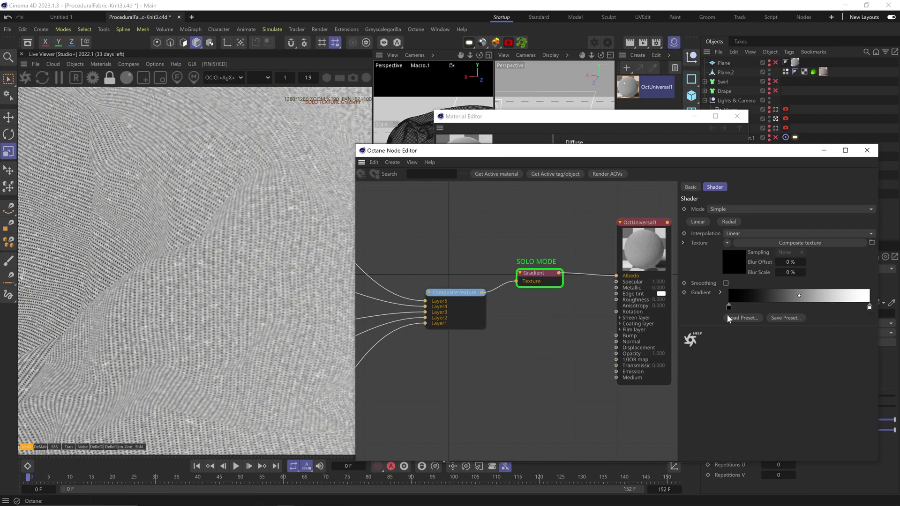
double_click(728, 307)
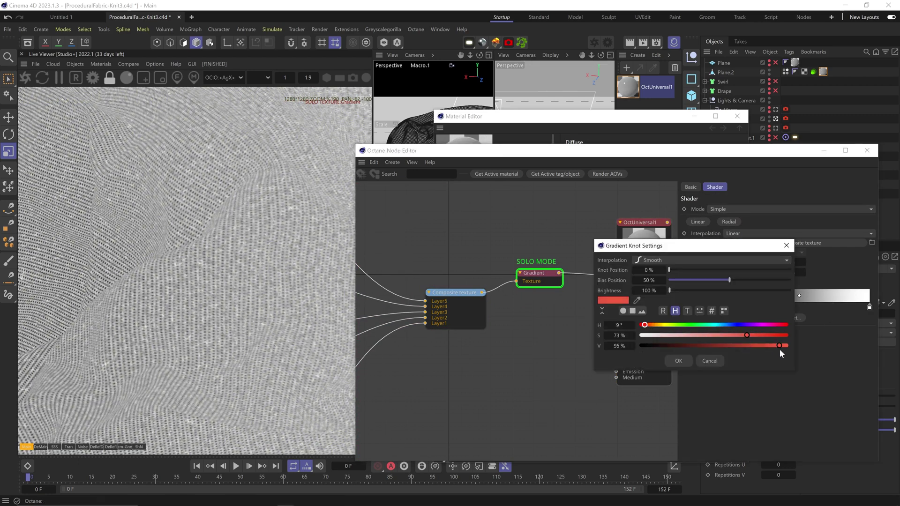
click(679, 361)
- Add a second knot close to the gradient's start in a less saturated red
click(745, 308)
double_click(745, 309)
drag(754, 339, 729, 339)
click(678, 365)
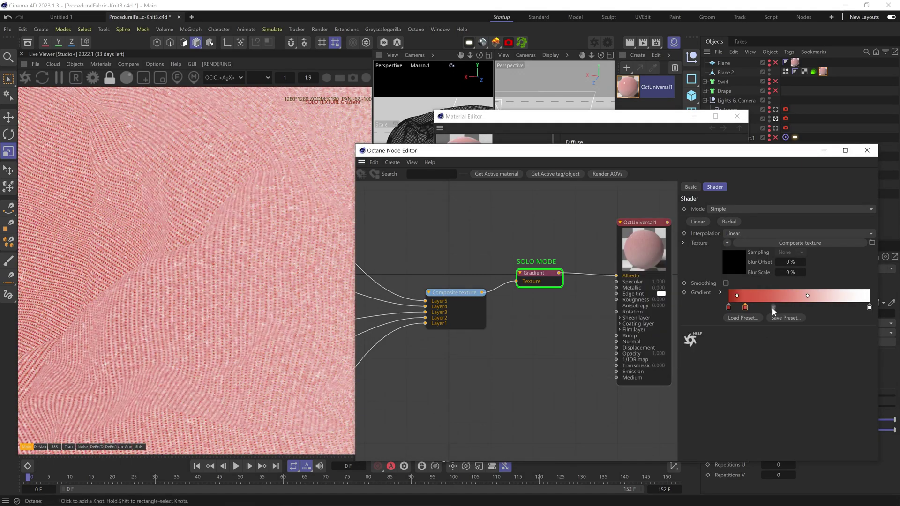
- Place a red knot just before the gradient's white end knot and take the node out of solo mode
double_click(868, 307)
click(678, 364)
drag(863, 309, 859, 309)
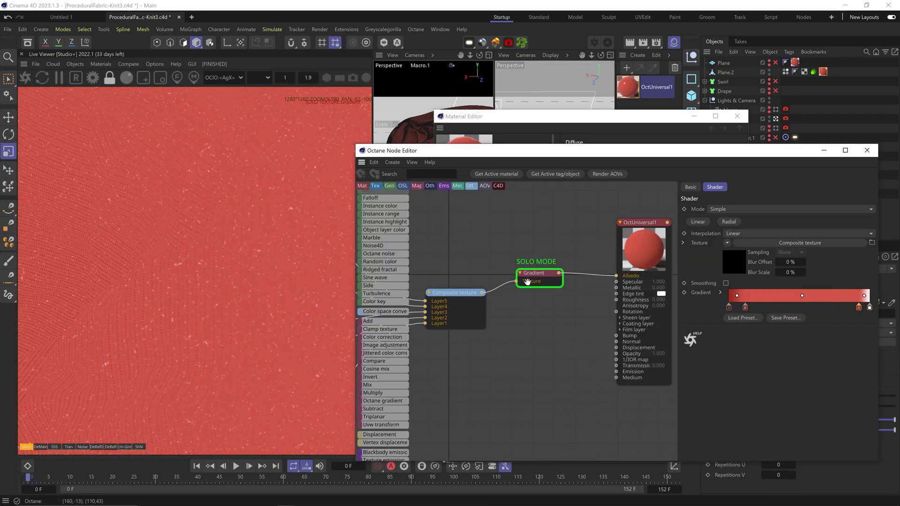
right_click(541, 275)
click(557, 301)
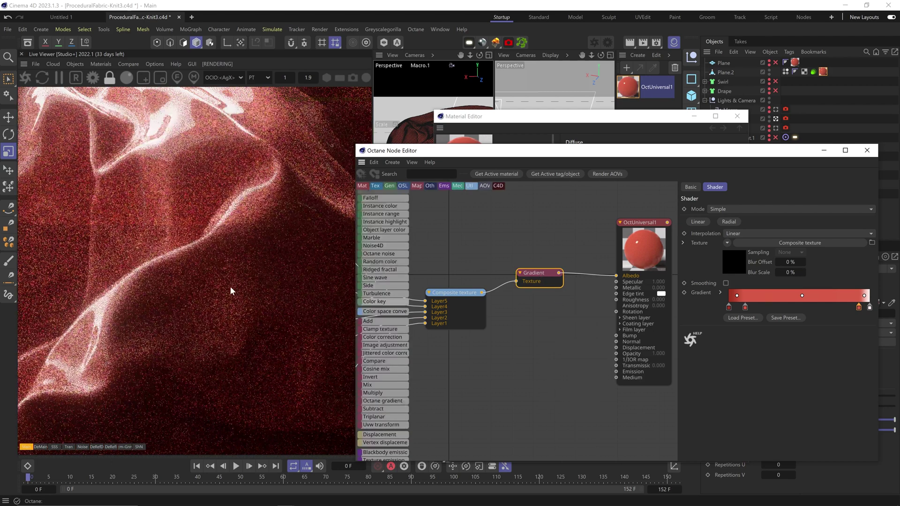
- Create a second Gradient node fed by the Composite texture and connect it to OctUniversal1's Specular input
middle_drag(573, 253, 493, 296)
drag(546, 293, 553, 286)
middle_drag(397, 341, 462, 297)
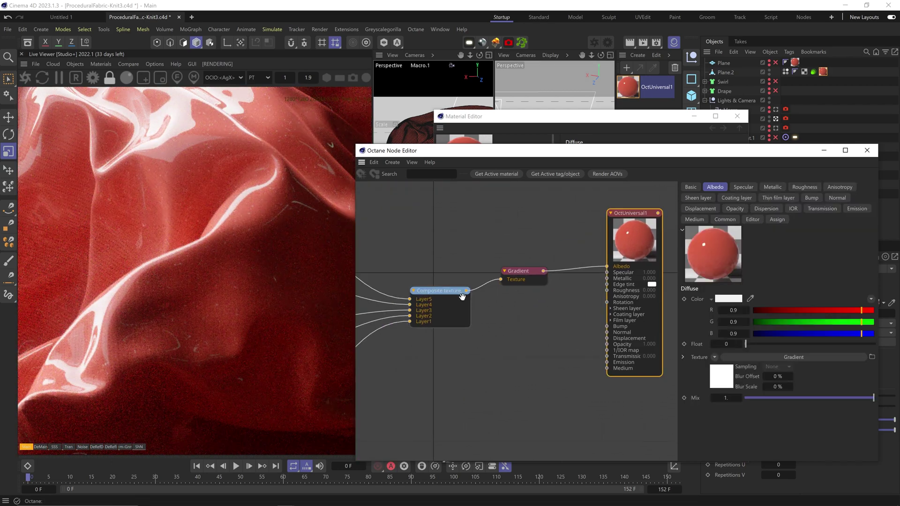
drag(502, 300, 522, 328)
text(grad)
key(Down)
key(Return)
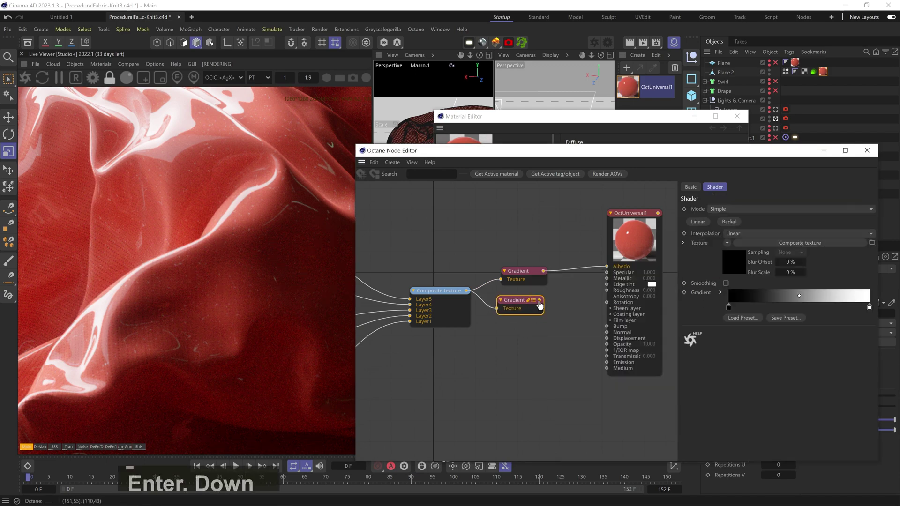
drag(540, 300, 594, 278)
- Solo the Specular gradient, save the project, and move its black knot to 69.667% and its white knot to 95%
right_click(516, 305)
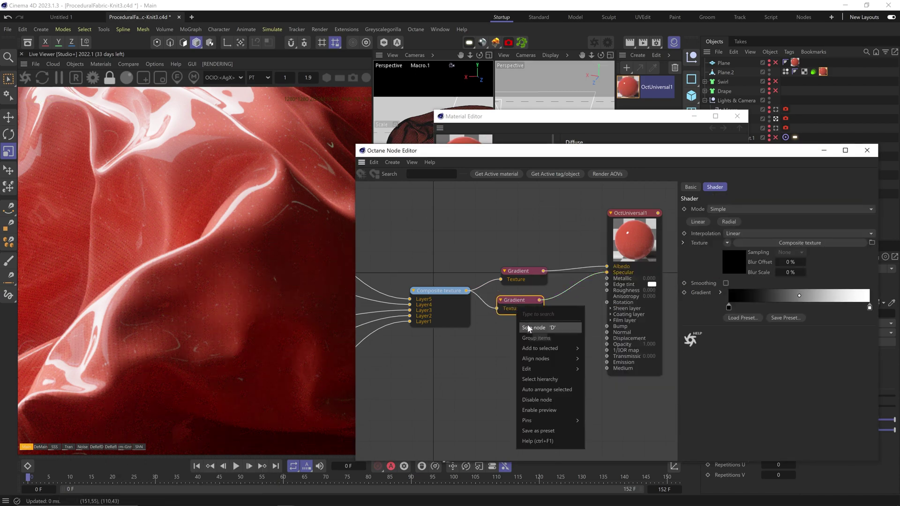
click(528, 324)
key(ctrl+s)
drag(729, 308, 815, 311)
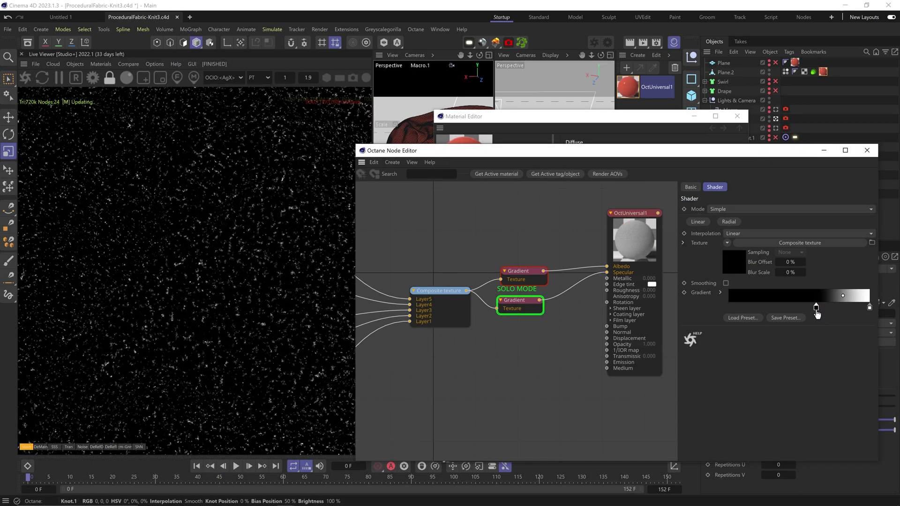
click(864, 308)
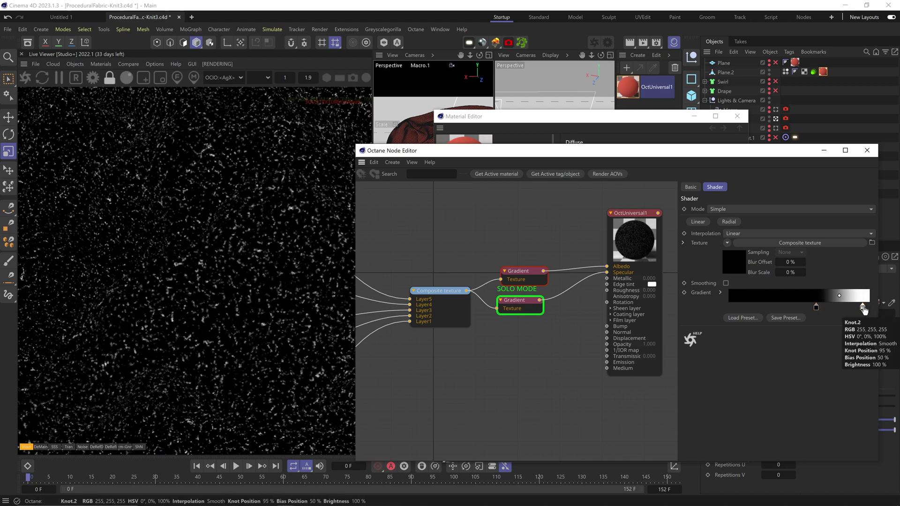
drag(816, 310, 827, 311)
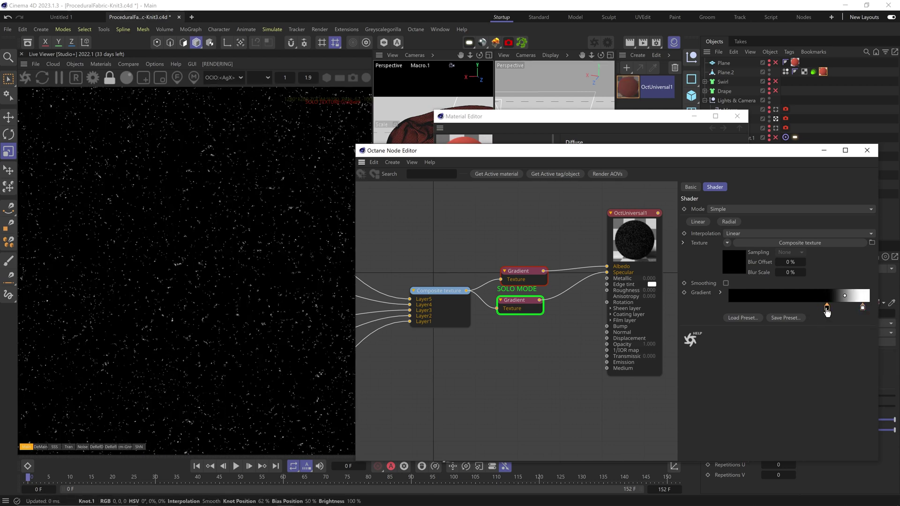
- Set the value of the Specular gradient's black knot to 12%
double_click(827, 311)
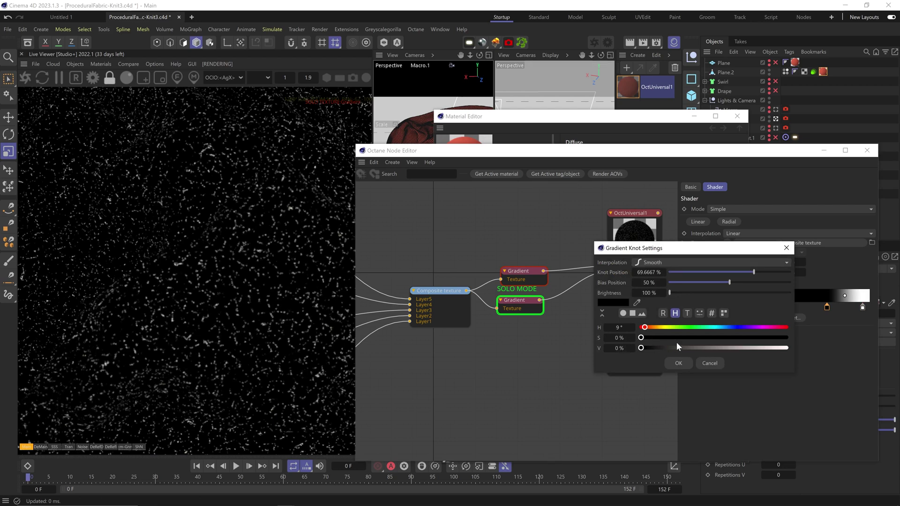
drag(678, 346, 658, 348)
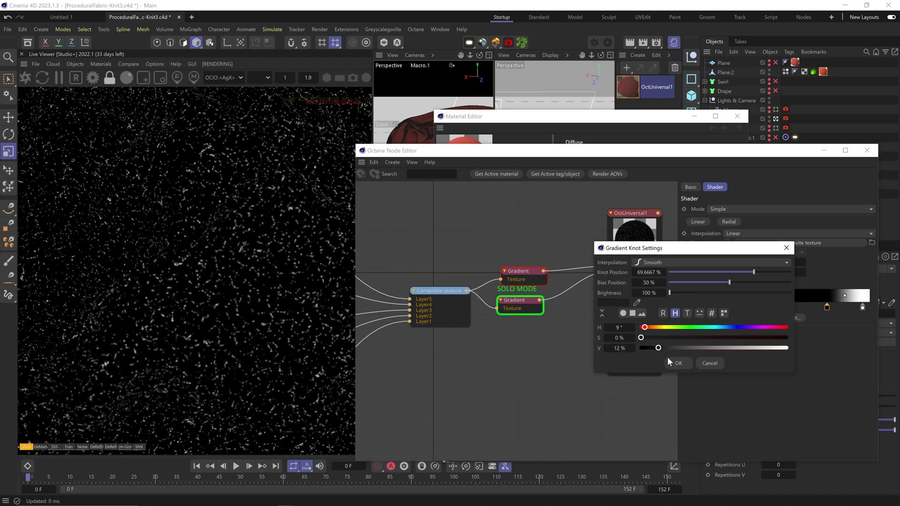
click(670, 360)
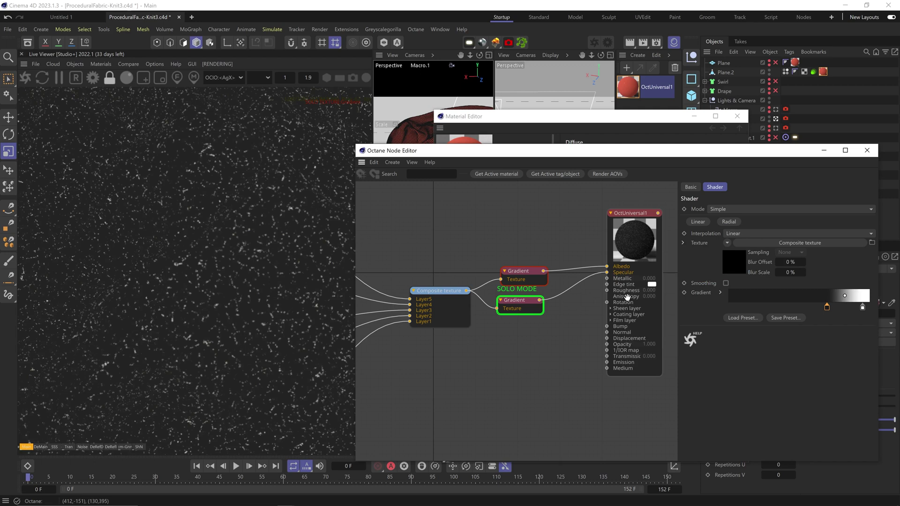
- Duplicate the Gradient node, feed it from the Composite texture, connect it to Roughness and solo it
drag(519, 276, 529, 319)
drag(466, 291, 504, 326)
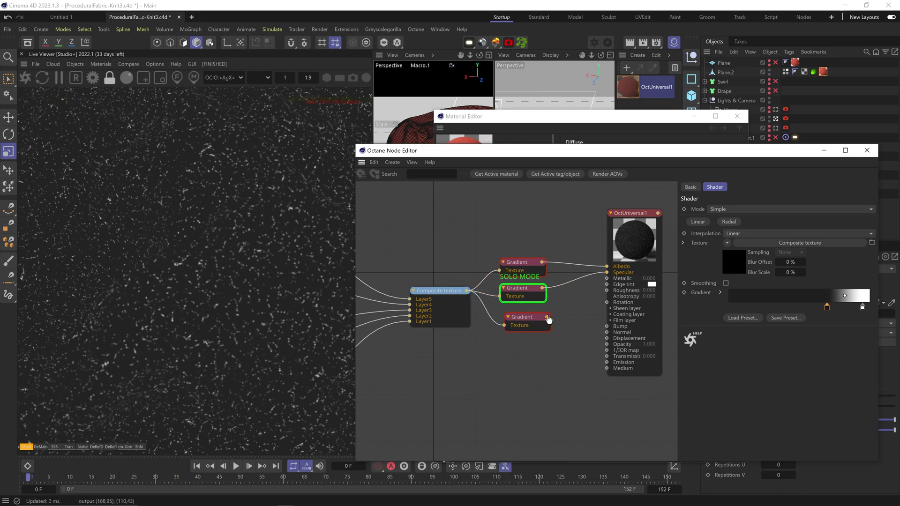
click(527, 315)
- Move the Roughness gradient's white knot to about 30% and dim it slightly, set the dark knot's value to 50%, and save
drag(862, 307, 770, 307)
double_click(771, 309)
drag(785, 347, 771, 347)
click(677, 364)
double_click(828, 308)
drag(661, 347, 714, 348)
click(675, 364)
key(ctrl+s)
- Expand the material's sheen inputs, duplicate the Roughness gradient into the Bump input and solo the copy
click(611, 309)
ctrl+drag(519, 321, 503, 372)
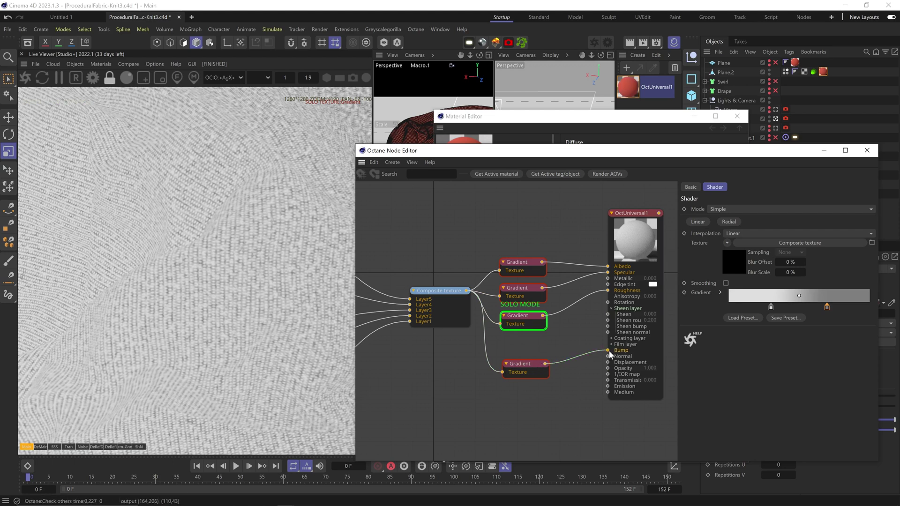
click(524, 372)
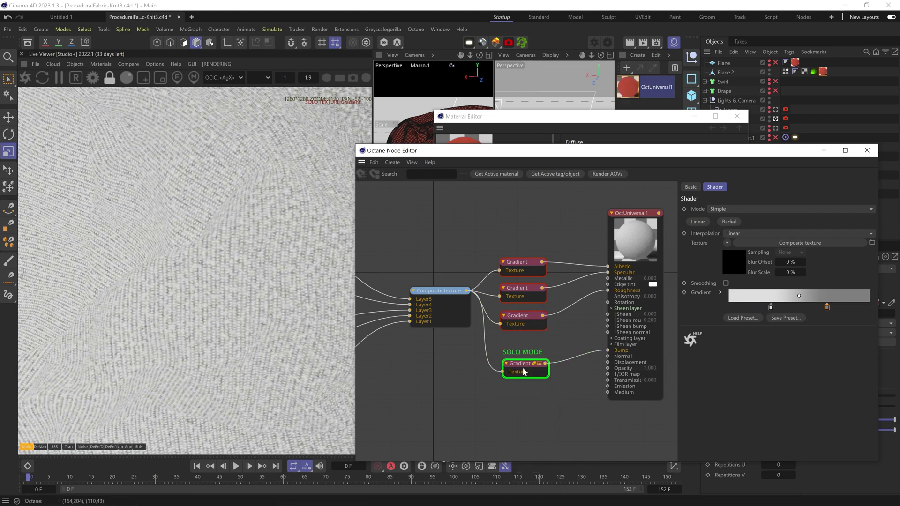
- Make the Bump gradient run from a black knot at its start to a grey knot at its end
drag(772, 307, 730, 307)
double_click(730, 307)
drag(769, 349, 640, 349)
click(678, 364)
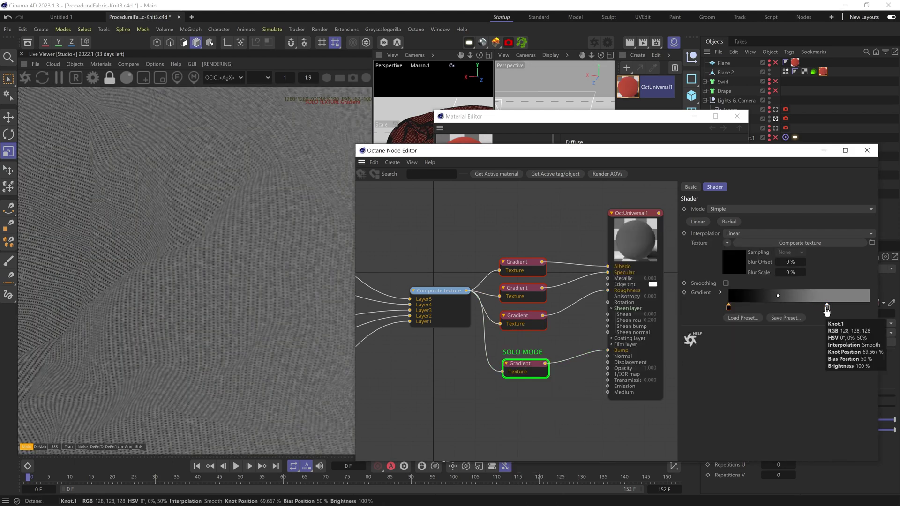
double_click(827, 307)
click(678, 365)
drag(827, 308, 870, 308)
- Turn off solo mode and view the red cloth up close through the Macro camera
right_click(521, 364)
click(546, 379)
scroll(206, 239, down, 8)
scroll(233, 272, up, 10)
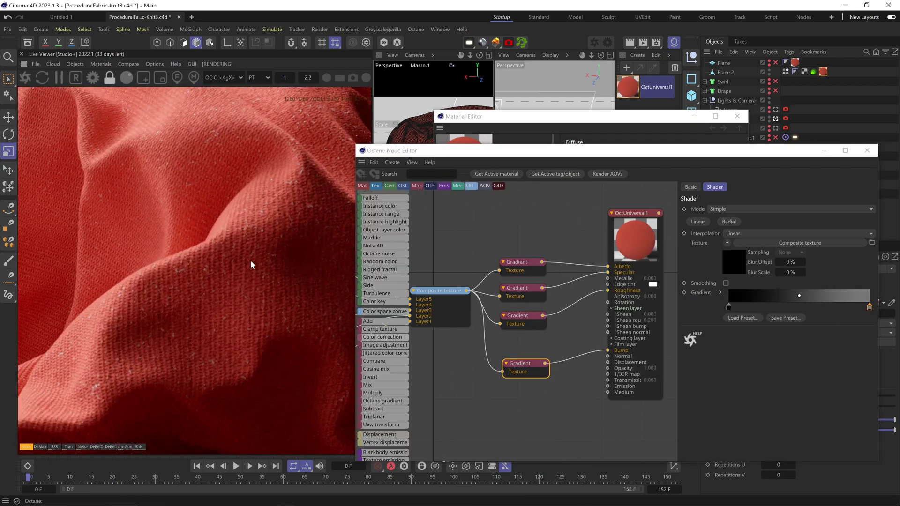
drag(654, 150, 657, 221)
click(776, 110)
scroll(214, 225, up, 3)
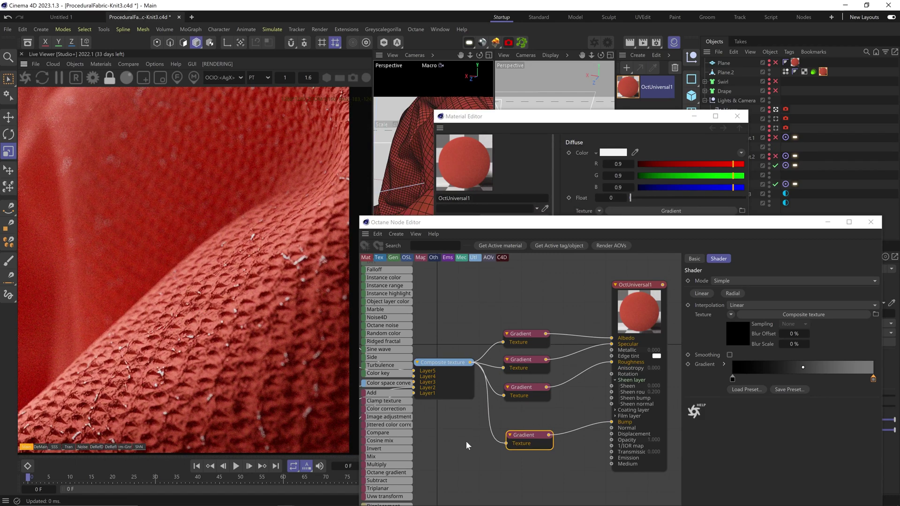
- Set the Chips noise's transform scale to 0.023 and gamma to 9.014776, and connect the Uvw Transform to Layer5's Opacity
middle_drag(463, 441, 564, 396)
middle_drag(420, 265, 642, 350)
click(440, 316)
click(420, 358)
drag(797, 367, 788, 366)
click(474, 328)
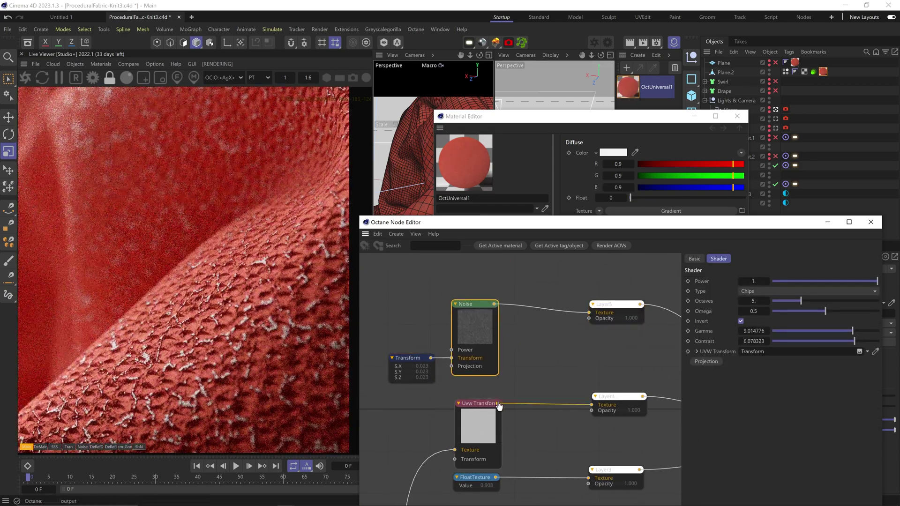
drag(498, 403, 588, 319)
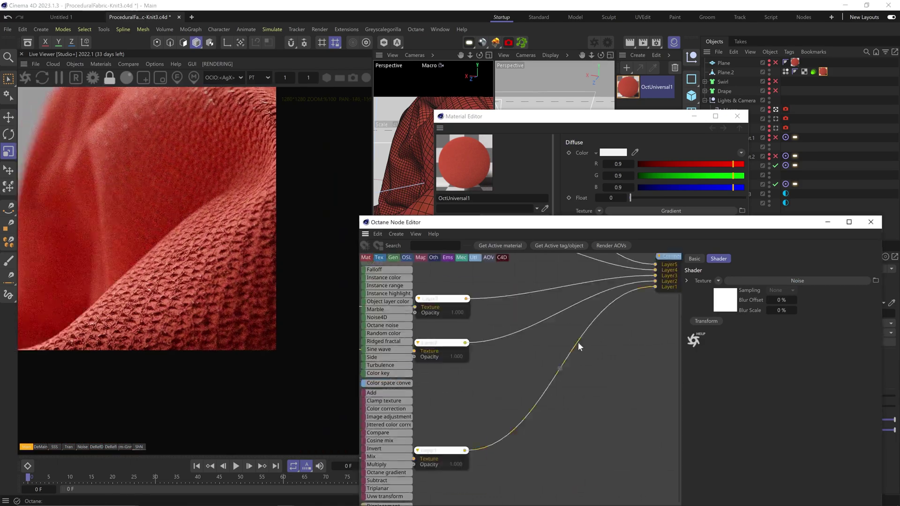
- Darken the end knot of the Bump gradient
click(482, 381)
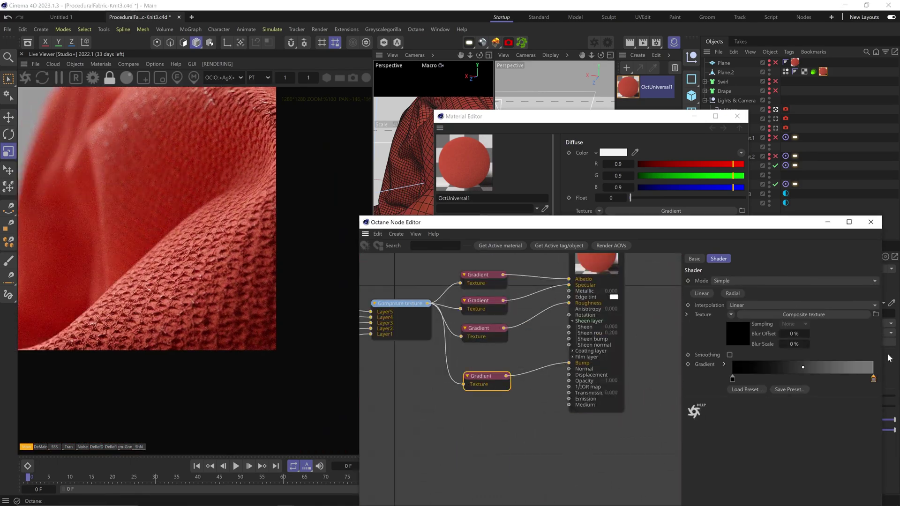
double_click(873, 378)
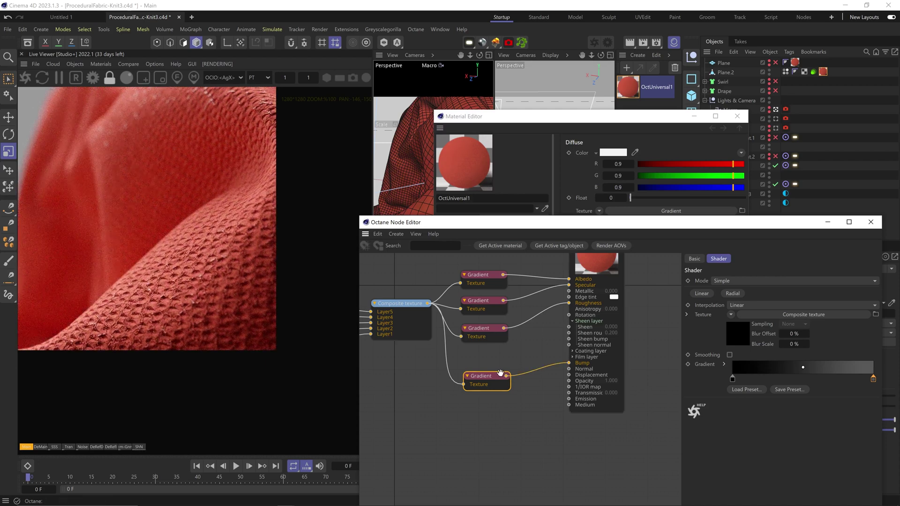
- Solo the Composite texture and set the Moire mosaic's size to 0.958
middle_drag(477, 360, 558, 362)
right_click(482, 305)
click(496, 346)
middle_drag(458, 399, 656, 328)
click(518, 409)
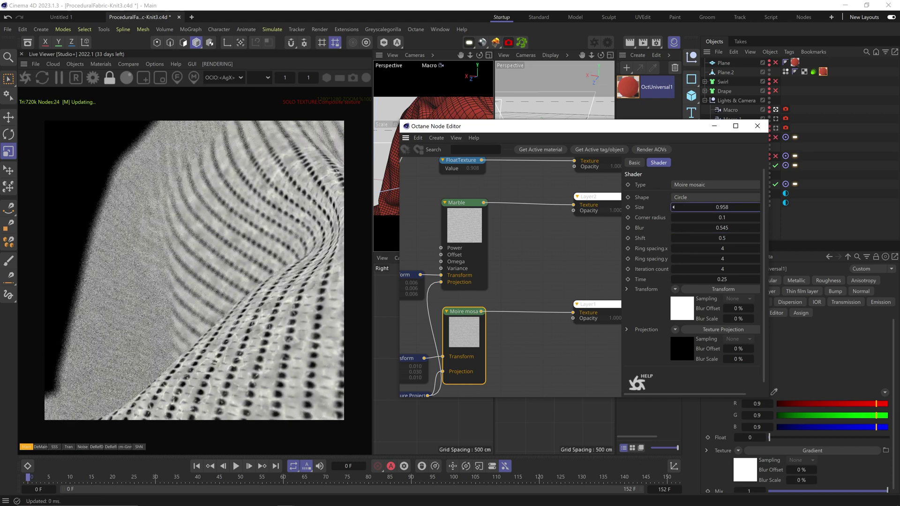
- Set the Y translation of the Moire mosaic's Transform node to 0.1335
middle_drag(547, 337, 657, 277)
click(513, 300)
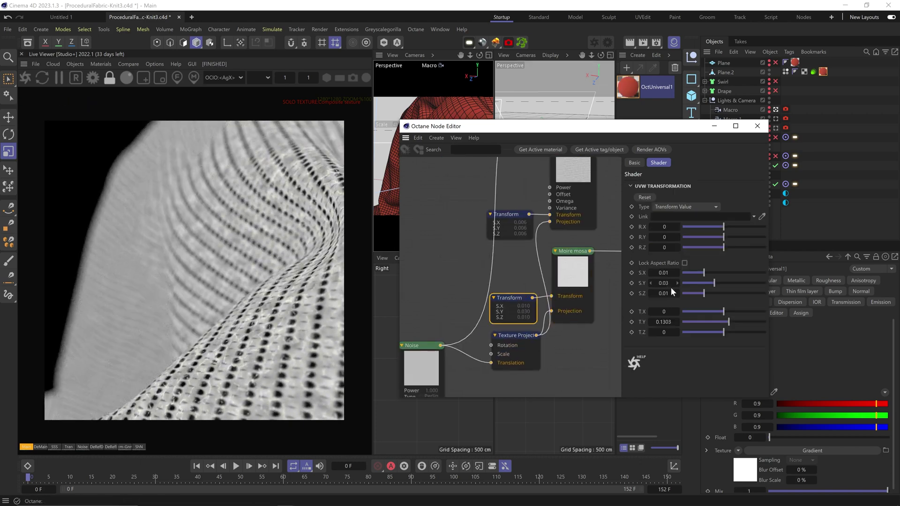
click(669, 322)
key(Up)
key(Up)
key(Up)
key(Up)
key(Up)
key(Up)
key(Up)
key(Up)
key(Up)
key(Up)
key(Up)
key(Up)
key(Up)
key(Up)
key(Up)
key(Up)
key(Up)
key(Up)
key(Up)
key(Up)
key(Up)
key(Up)
key(Up)
key(Up)
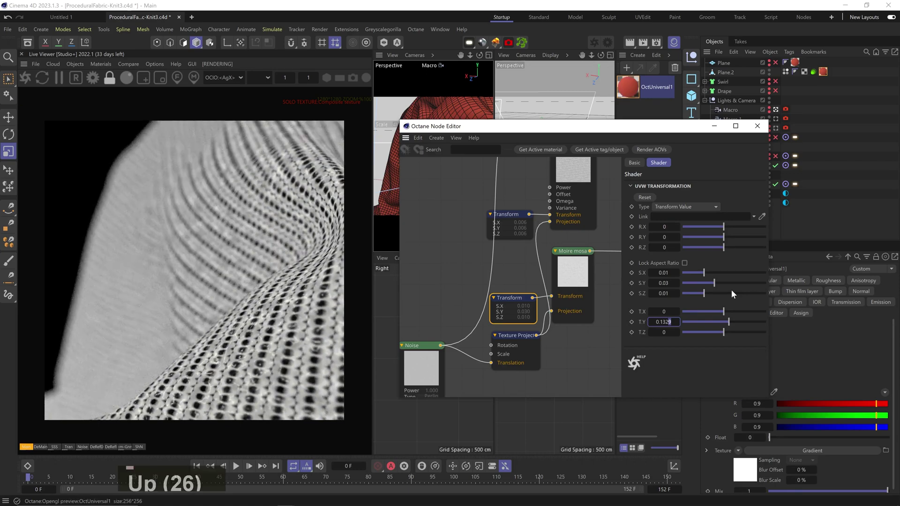
key(Up)
key(Up)
key(Up)
key(Up)
key(Up)
key(Up)
key(Up)
key(Up)
key(Down)
key(Down)
key(Down)
key(Down)
key(Down)
key(Down)
key(Down)
key(Down)
key(Down)
key(Down)
key(Down)
key(Down)
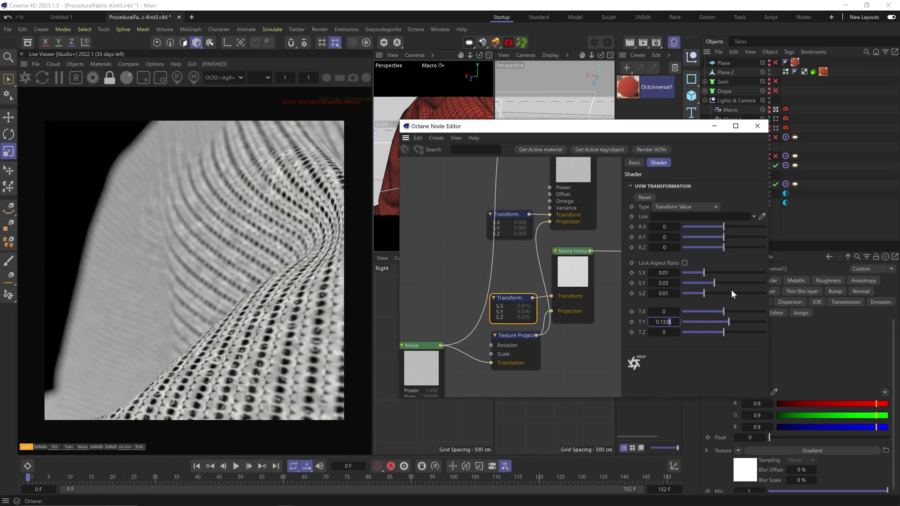
- Reduce the opacity of Layer4, fed by the Uvw Transform, to 0.576923
middle_drag(612, 163, 421, 367)
click(504, 238)
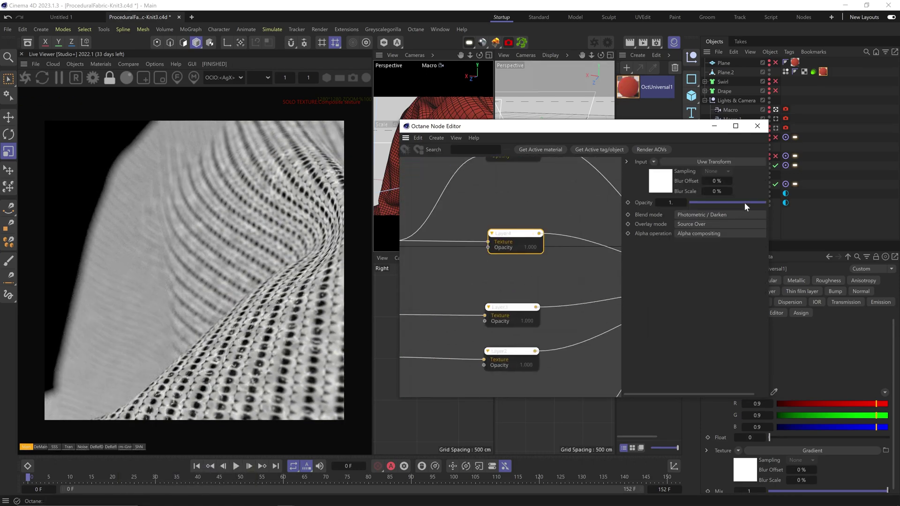
drag(748, 203, 740, 203)
- Raise the Marble texture's variance and omega
middle_drag(492, 383, 581, 274)
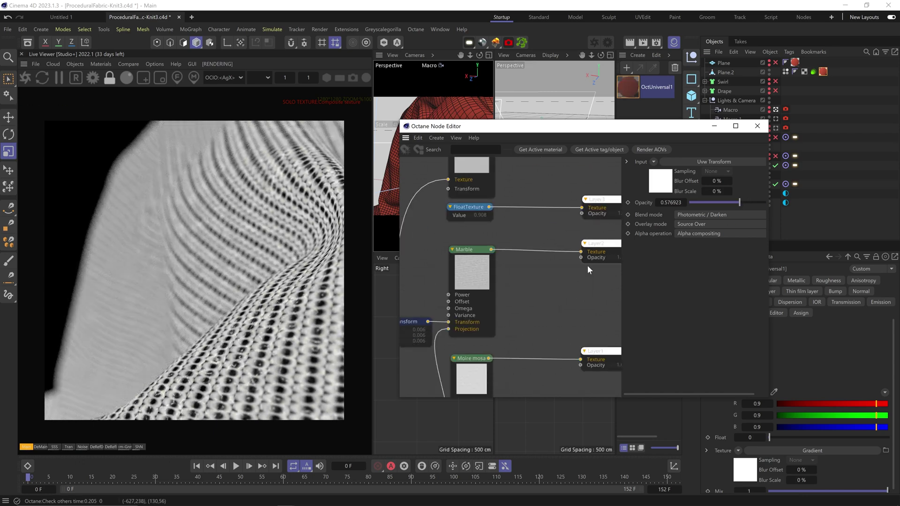
click(479, 263)
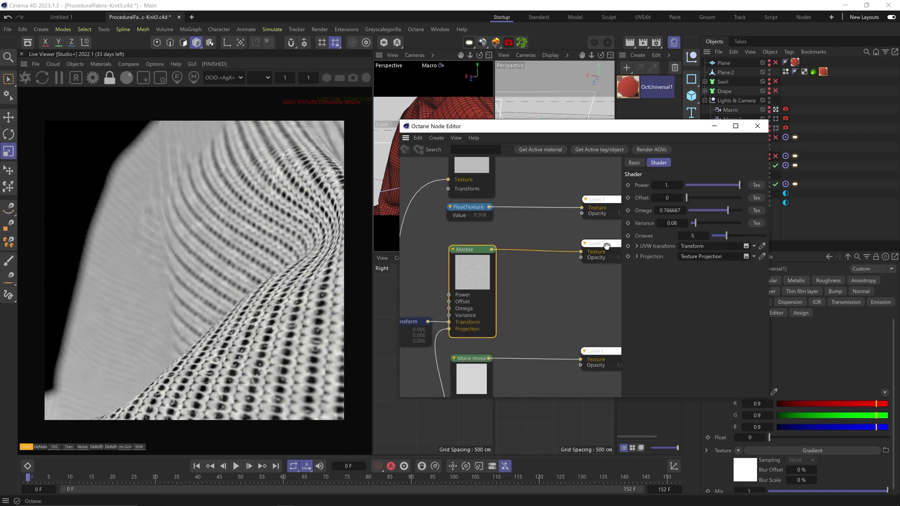
drag(695, 223, 733, 221)
mouse_move(739, 210)
mouse_down()
mouse_move(720, 210)
mouse_move(744, 211)
mouse_up()
- Nudge the Moire mosaic transform's Y translation slightly higher in small increments
middle_drag(539, 317, 621, 193)
click(485, 282)
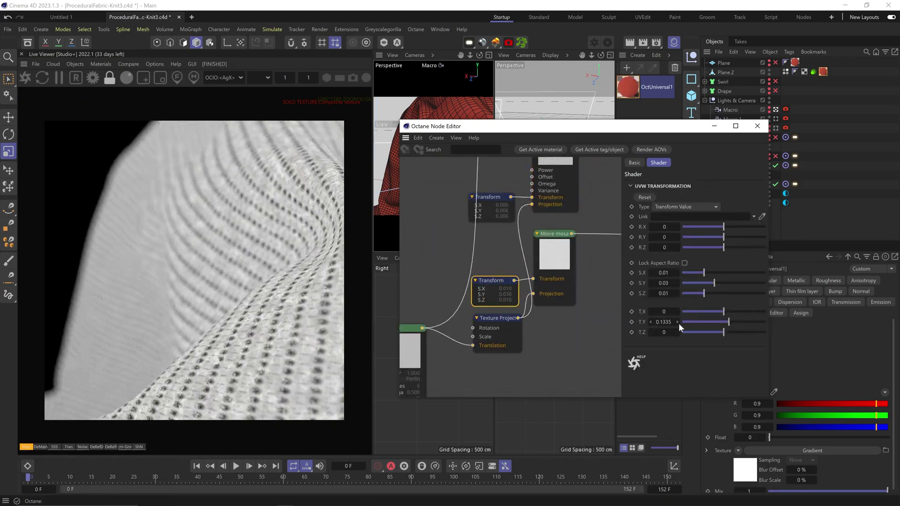
key(Up)
key(Up)
key(Up)
key(Up)
key(Up)
key(Up)
key(Up)
key(Up)
key(Up)
key(Up)
key(Up)
key(Up)
key(Up)
key(Up)
key(Up)
key(Up)
key(Up)
key(Up)
key(Up)
key(Up)
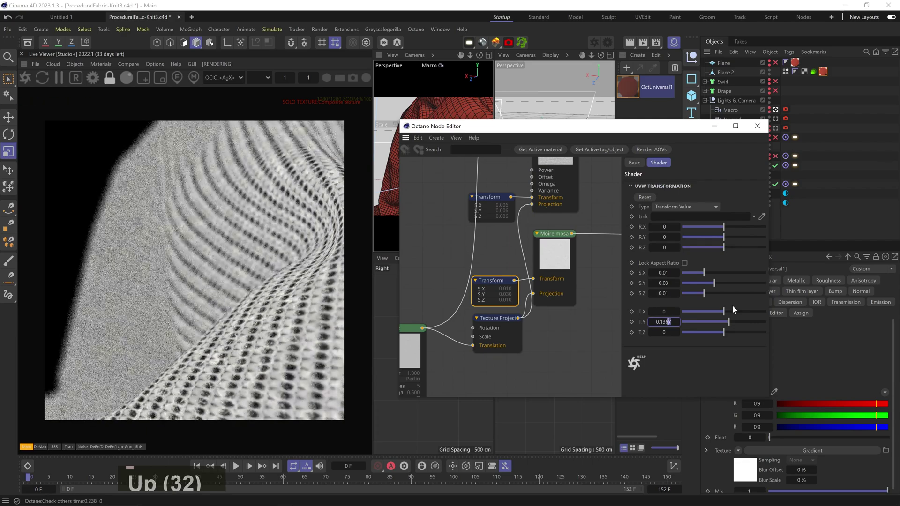
key(Down)
key(Down)
- Set the Moire mosaic's shift to 0.75
middle_drag(585, 190, 557, 313)
click(530, 358)
drag(717, 238, 808, 236)
text(0.75)
key(Return)
- Set OctUniversal1's sheen amount to 0.734513 and view the cloth through the Macro.1 camera
middle_drag(566, 172, 535, 276)
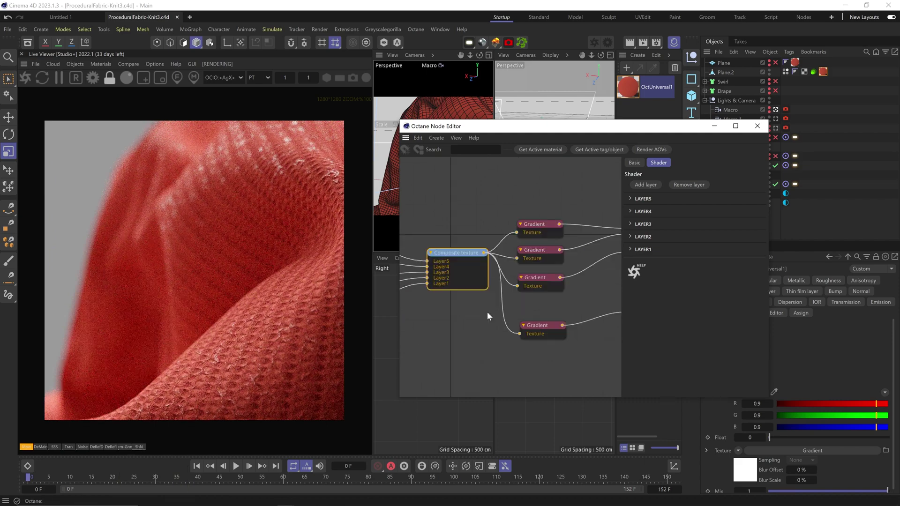
click(676, 173)
drag(708, 289, 725, 287)
click(775, 119)
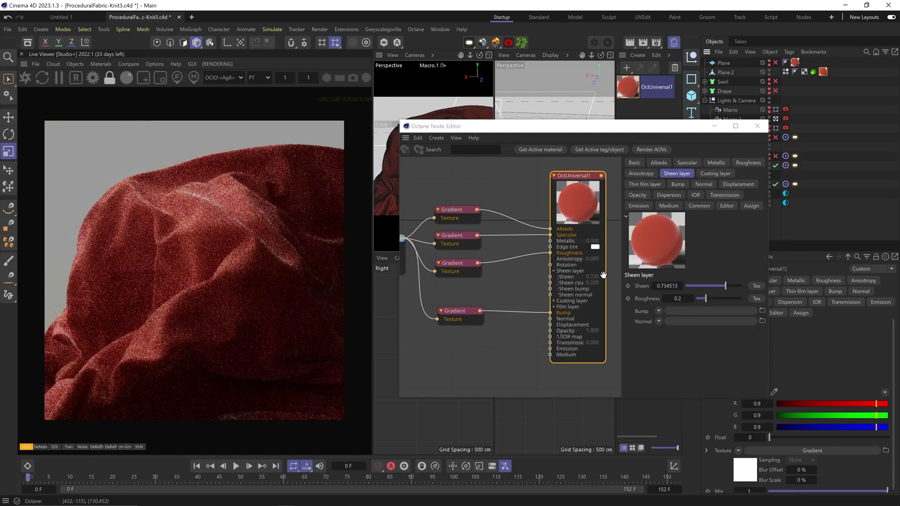
- Set OctUniversal1's sheen amount to 0.39823
drag(710, 285, 676, 287)
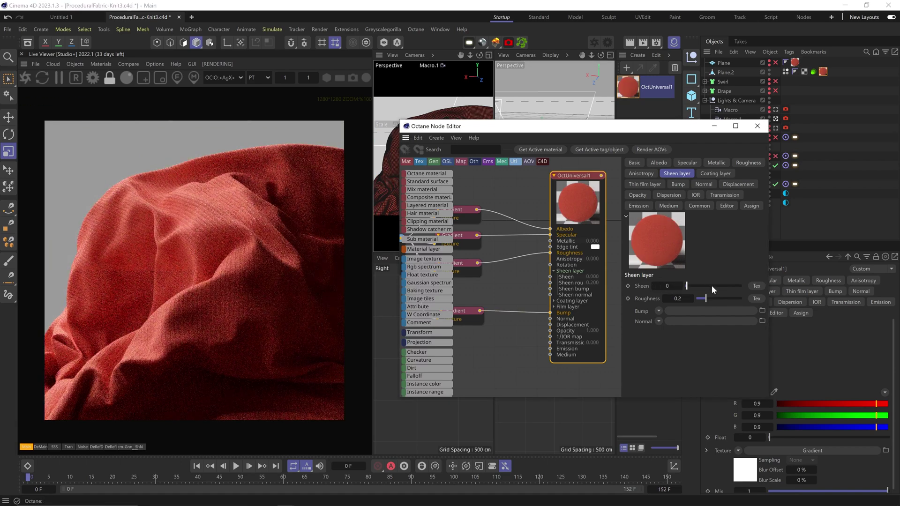
click(707, 286)
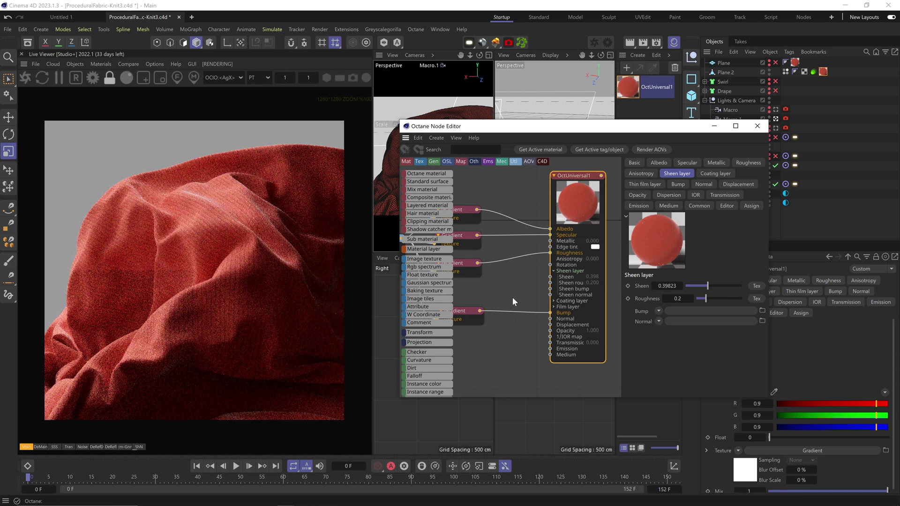
- Duplicate a Gradient node, feed it from the Composite texture, and connect it to OctUniversal1's Sheen roughness
middle_drag(464, 268, 510, 263)
click(509, 316)
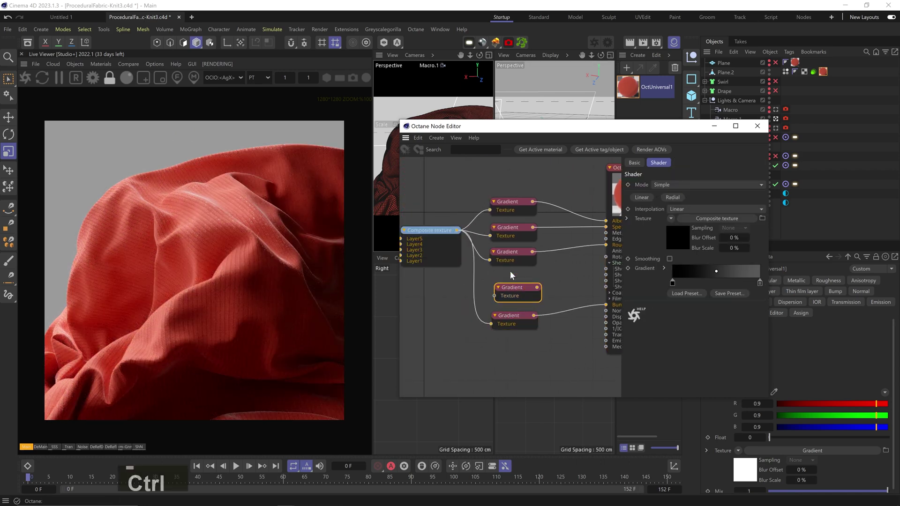
ctrl+drag(510, 271, 492, 290)
middle_drag(546, 288, 472, 298)
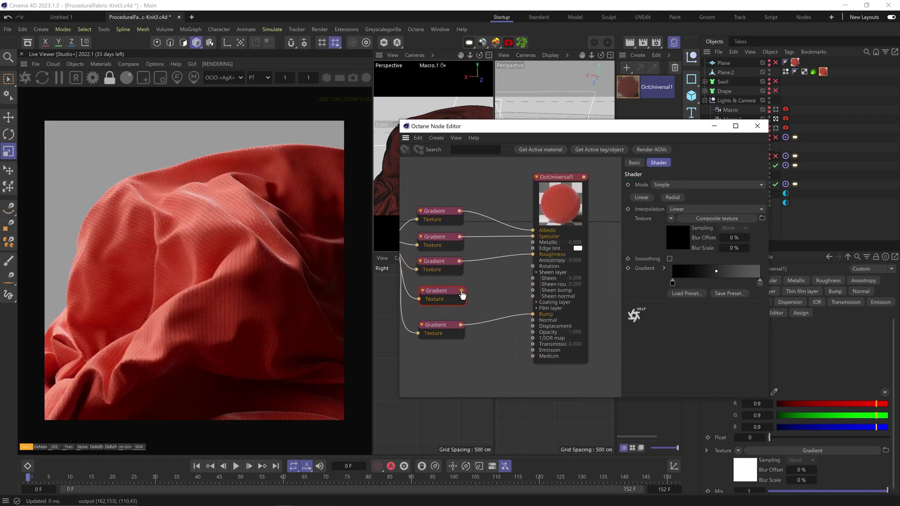
middle_drag(533, 291, 593, 292)
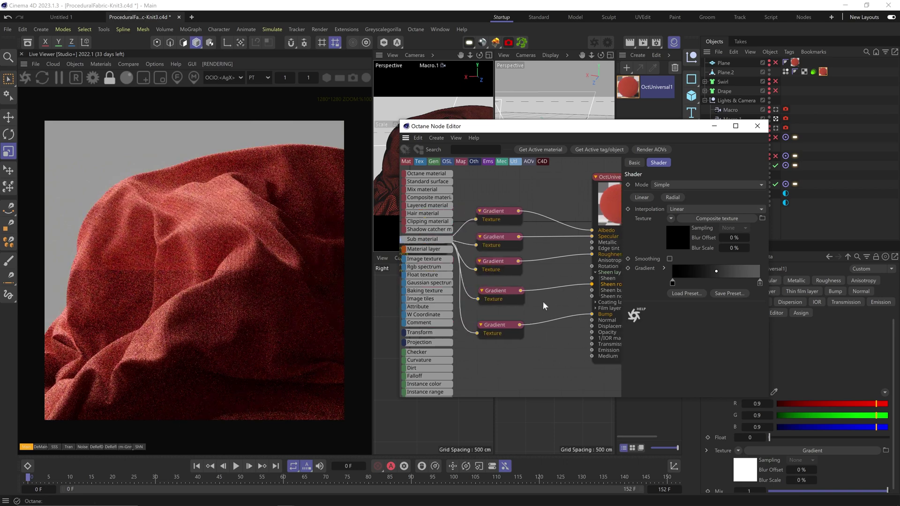
- Brighten both knots of the sheen roughness gradient so it runs from mid grey to light grey
double_click(760, 283)
click(670, 340)
double_click(673, 283)
click(673, 321)
click(658, 337)
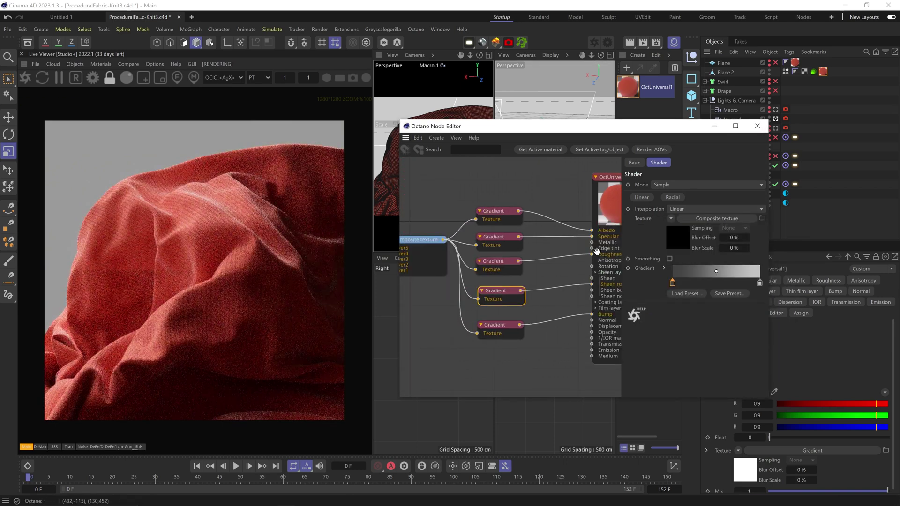
scroll(222, 262, up, 6)
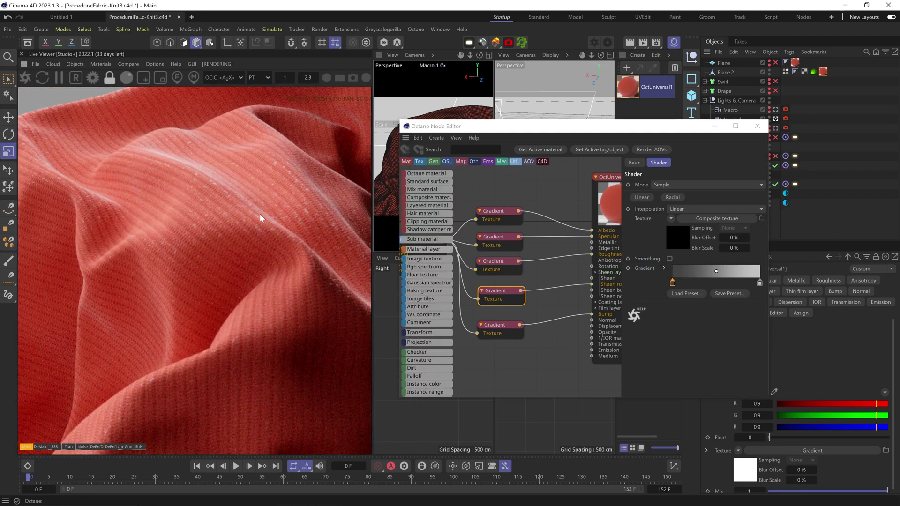
- Invert the sheen roughness gradient's knots, solo the node, and shift its first knot inward
right_click(672, 283)
click(689, 302)
right_click(509, 299)
click(514, 304)
drag(673, 283, 695, 283)
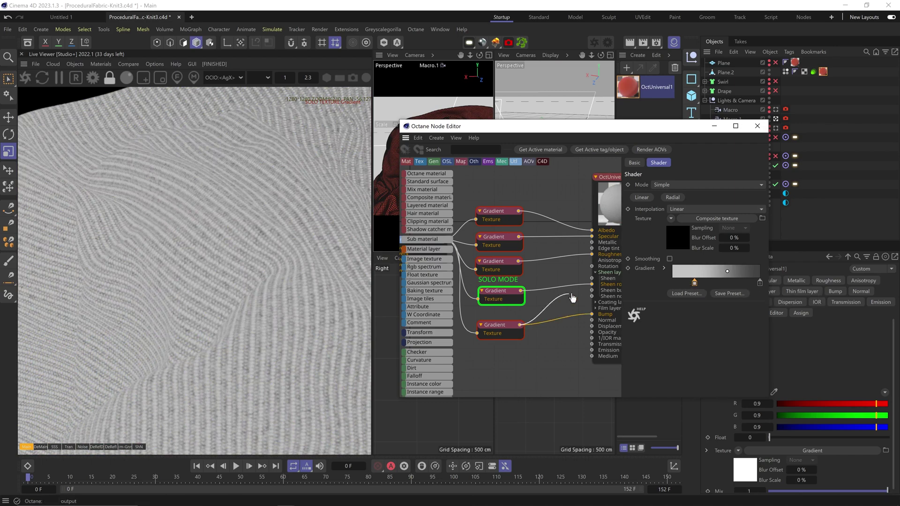
- Connect the bump gradient to Sheen bump as well, and move the albedo gradient's inner red knot closer to its light end
right_click(512, 298)
click(534, 323)
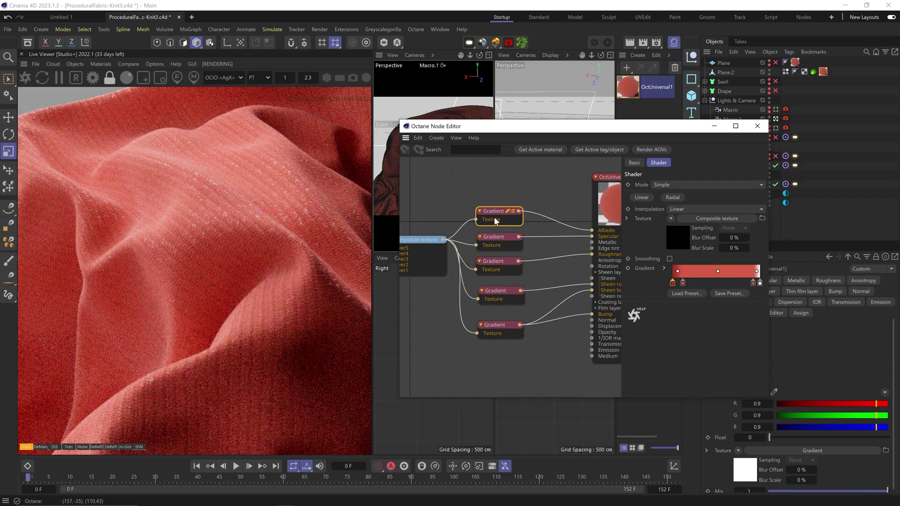
click(758, 283)
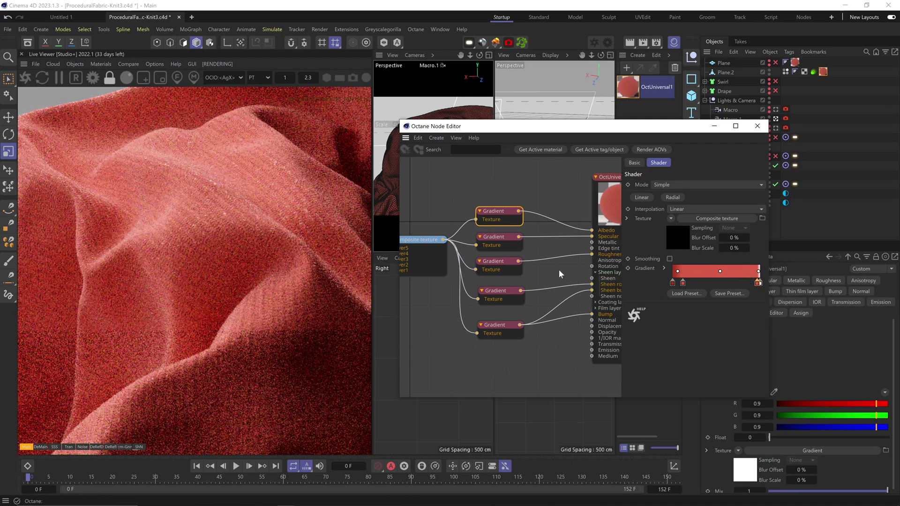
- Set the OctUniversal1 texture tag's Length U and Length V to 50 % and save the project
click(836, 117)
text(50)
key(Tab)
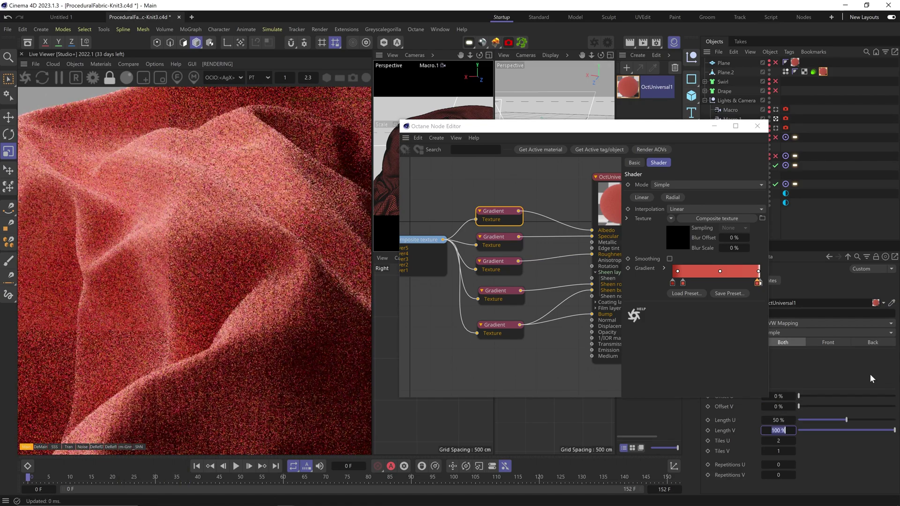
text(50)
key(Return)
key(ctrl+s)
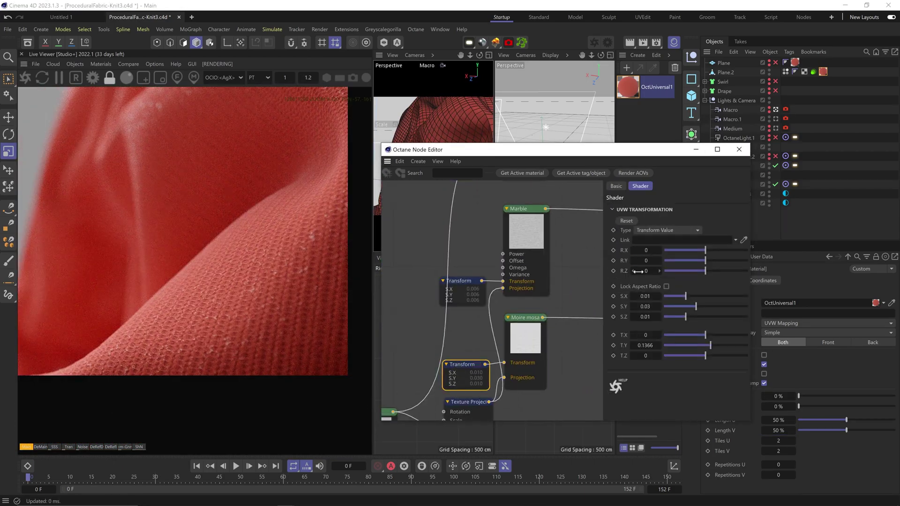
- Set the Moire mosaic transform's Z rotation to 90 and lower its Y translation to 0.1349 in small increments
click(638, 271)
text(90)
key(Return)
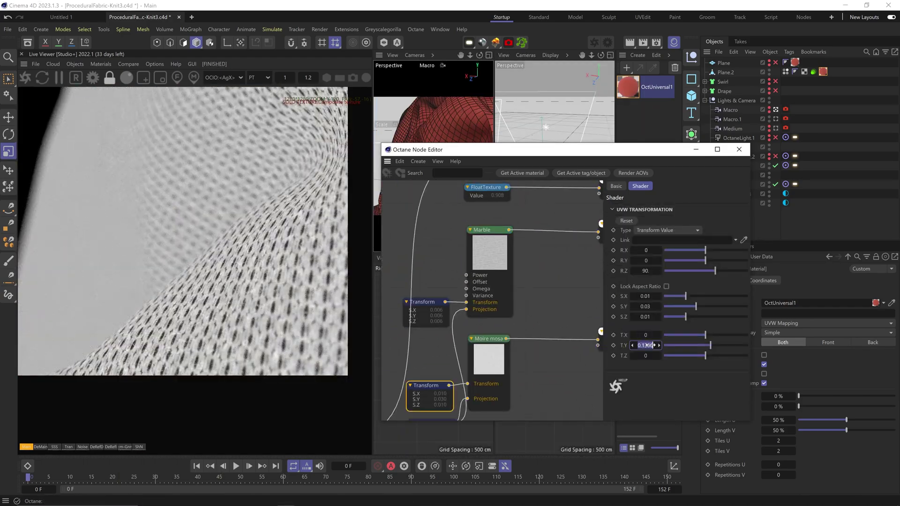
key(Down)
key(Down)
key(Down)
key(Down)
key(Down)
key(Down)
key(Down)
key(Down)
key(Down)
key(Down)
key(Down)
key(Down)
key(Down)
key(Down)
key(Down)
key(Down)
key(Down)
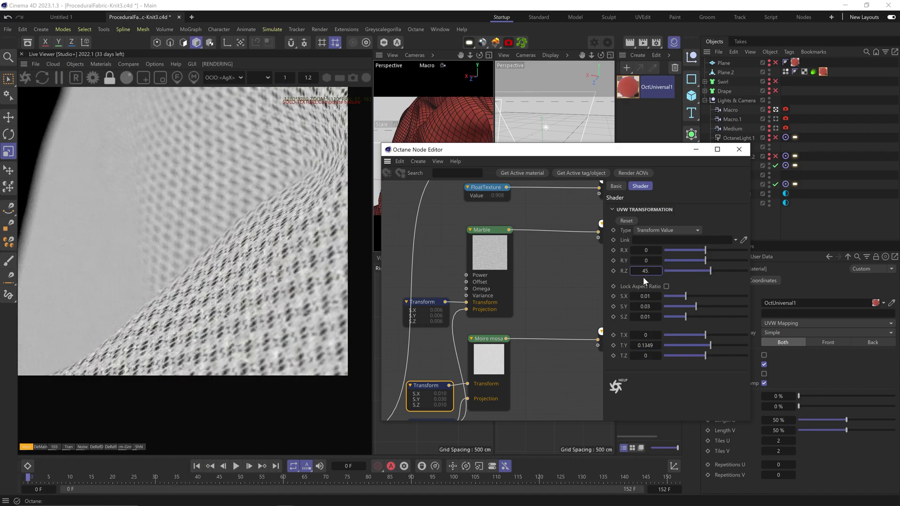
- Set the Moire mosaic transform's Z rotation to 45 and Y scale to 0.01, and return the composite texture from solo mode
key(Down)
key(Down)
key(Down)
key(Down)
key(Down)
key(Down)
key(Down)
key(Down)
key(Up)
key(Up)
key(Up)
key(Up)
key(Up)
key(Up)
key(Up)
key(Up)
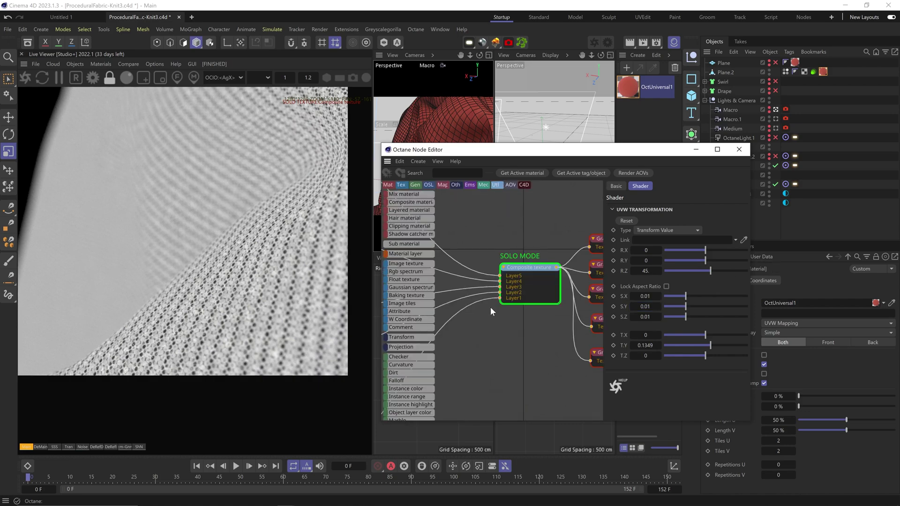
right_click(532, 274)
click(549, 300)
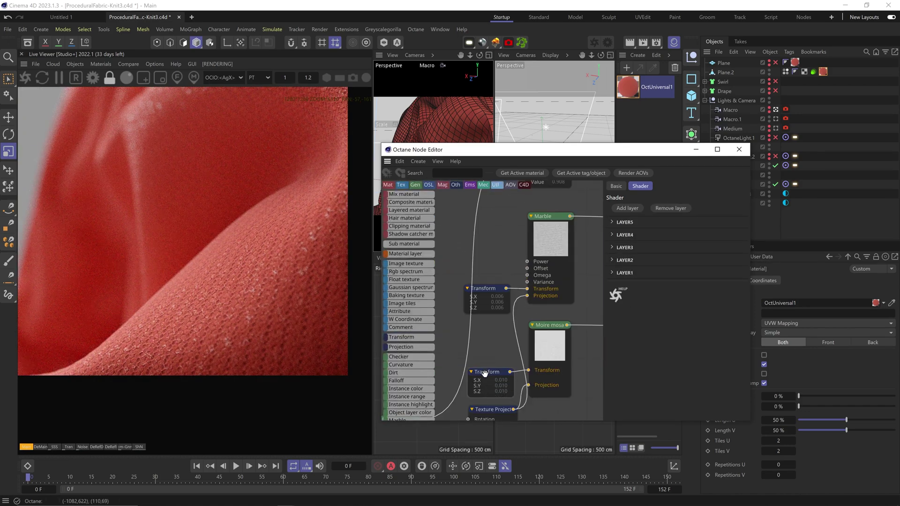
- Reduce the uniform scale of the Noise texture's transform to 0.008516
click(488, 374)
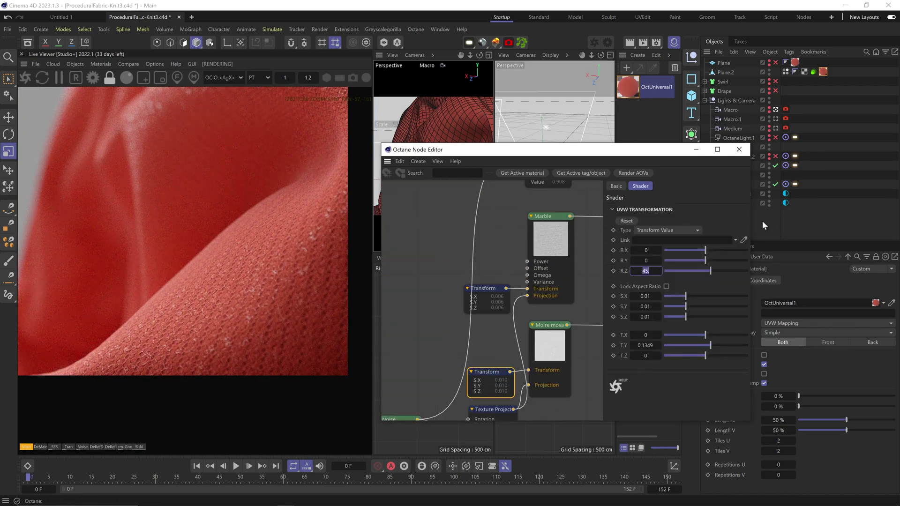
click(549, 324)
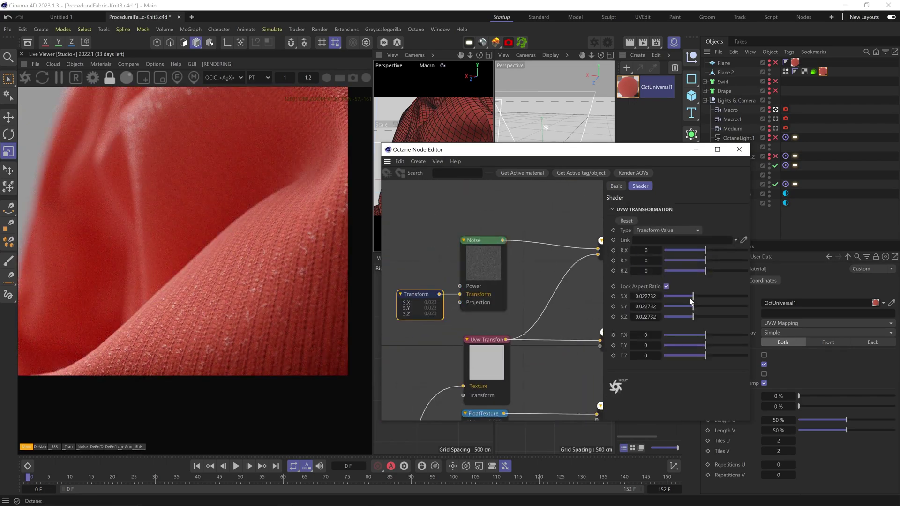
drag(689, 300, 681, 300)
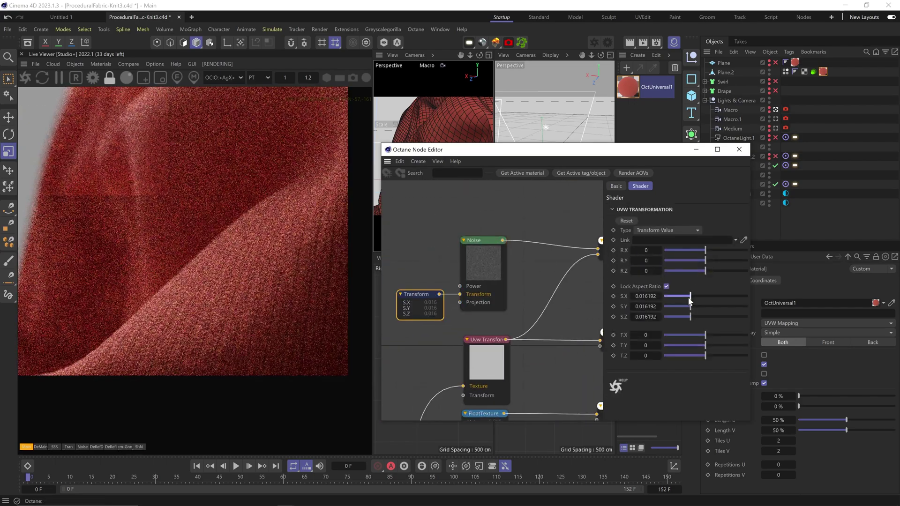
click(482, 267)
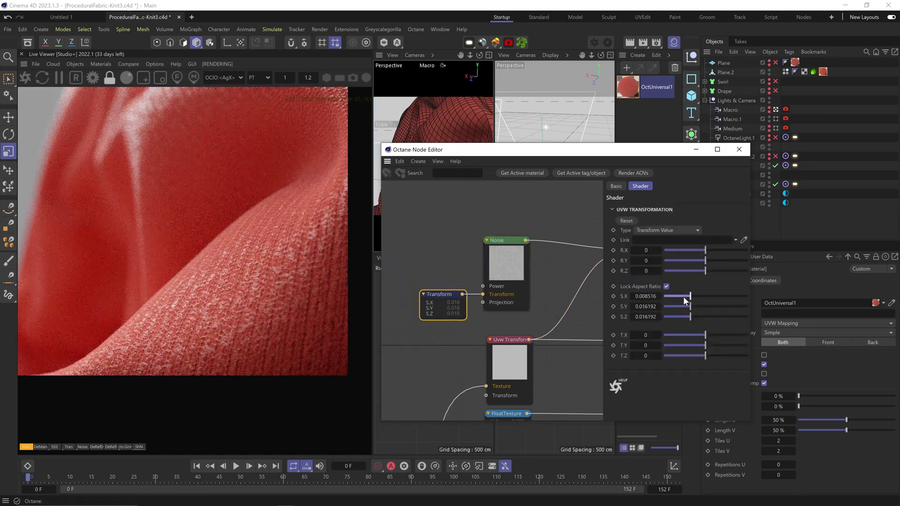
drag(682, 297, 684, 296)
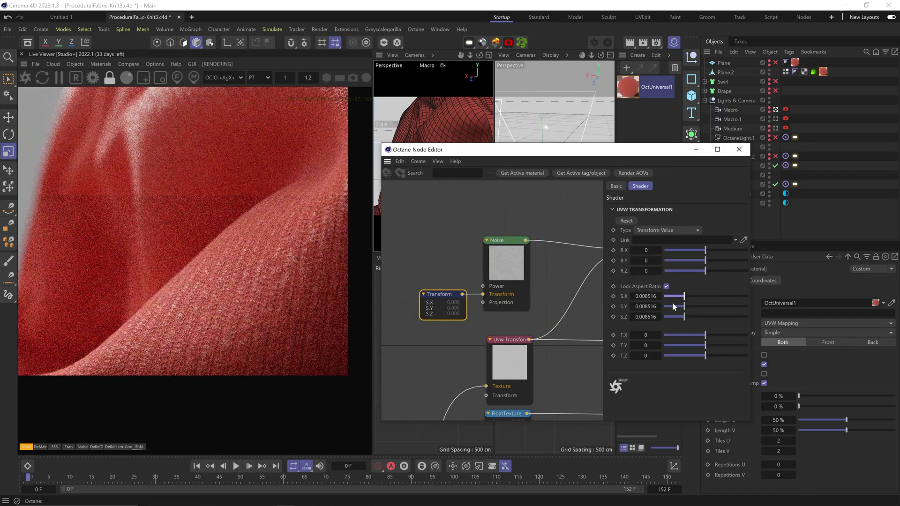
middle_drag(565, 282, 512, 290)
mouse_move(407, 370)
scroll(407, 371, down, 3)
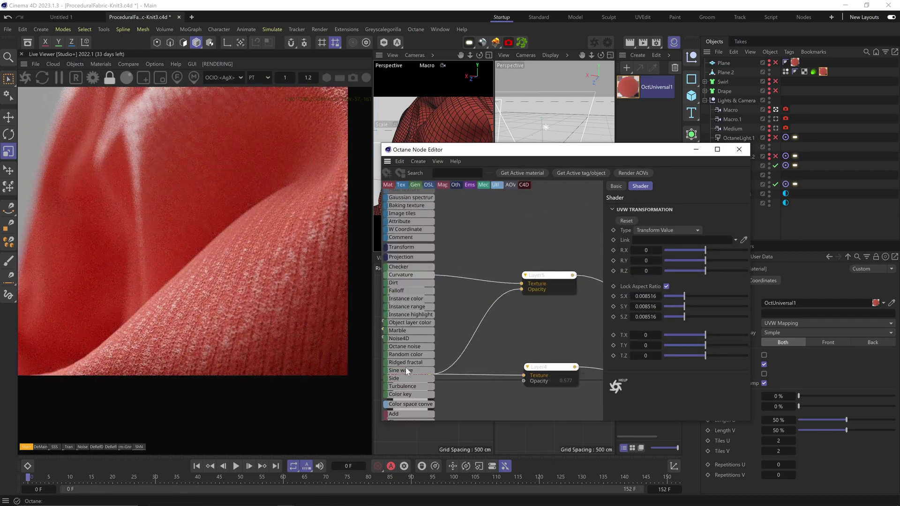
- View the cloth through the Macro.1 camera and raise the Noise texture's gamma to 10
click(776, 120)
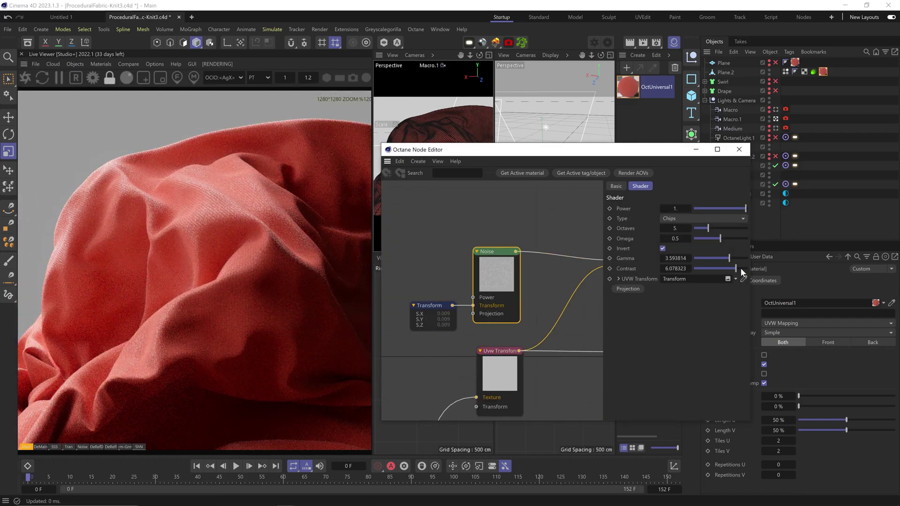
drag(729, 259, 735, 259)
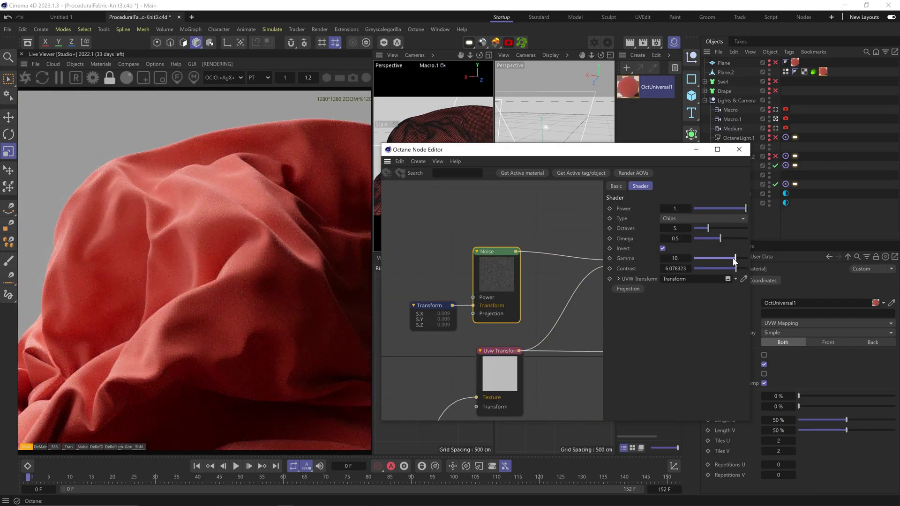
scroll(221, 231, up, 5)
- Set the OctUniversal1 texture tag's Length U and Length V to 40 %
text(40)
key(Return)
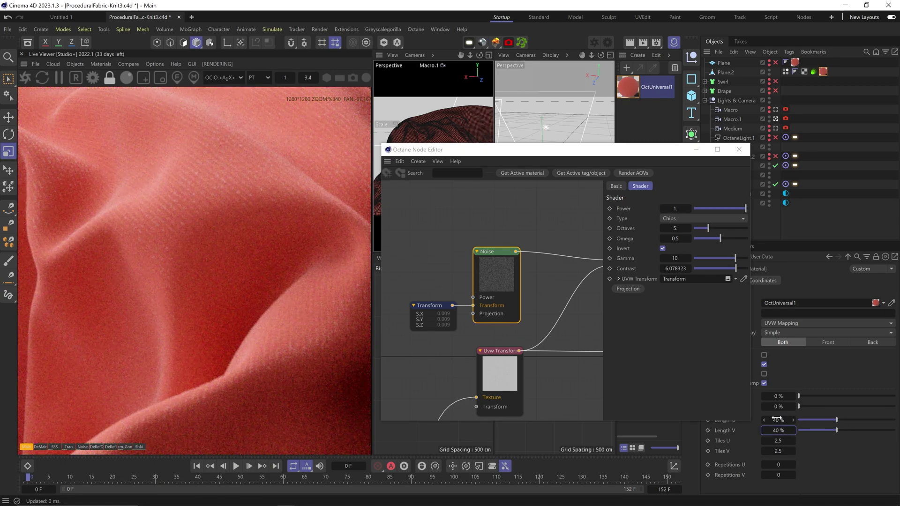
- Solo the specular gradient and shift its light-end knot inward
middle_drag(582, 309, 438, 343)
middle_drag(592, 398, 493, 307)
right_click(484, 304)
click(491, 324)
click(696, 306)
drag(737, 306, 723, 307)
- Invert the knots of the sheen roughness gradient and preview the node in solo mode
click(482, 348)
right_click(678, 306)
click(697, 328)
right_click(482, 352)
click(492, 373)
right_click(478, 352)
click(486, 373)
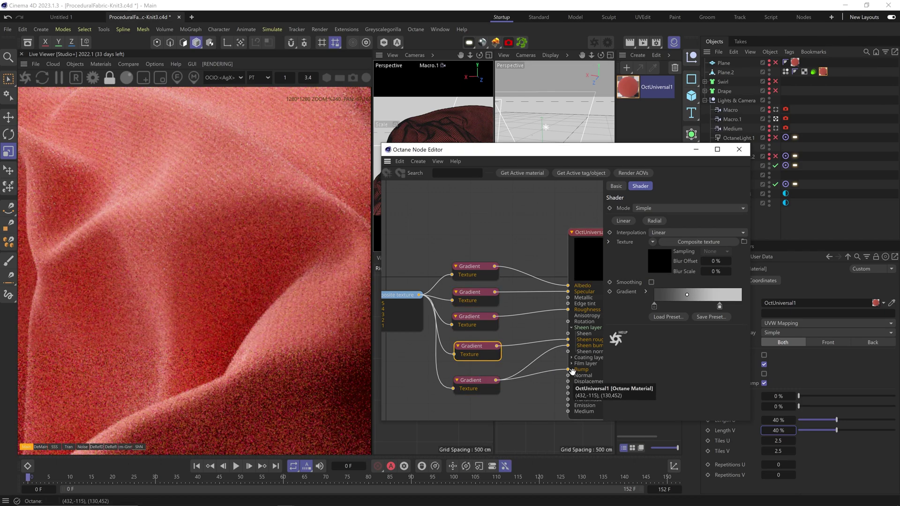
- Set OctUniversal1's dielectric IOR to 2 and save the project
drag(195, 230, 181, 288)
click(590, 257)
click(677, 219)
scroll(277, 277, down, 13)
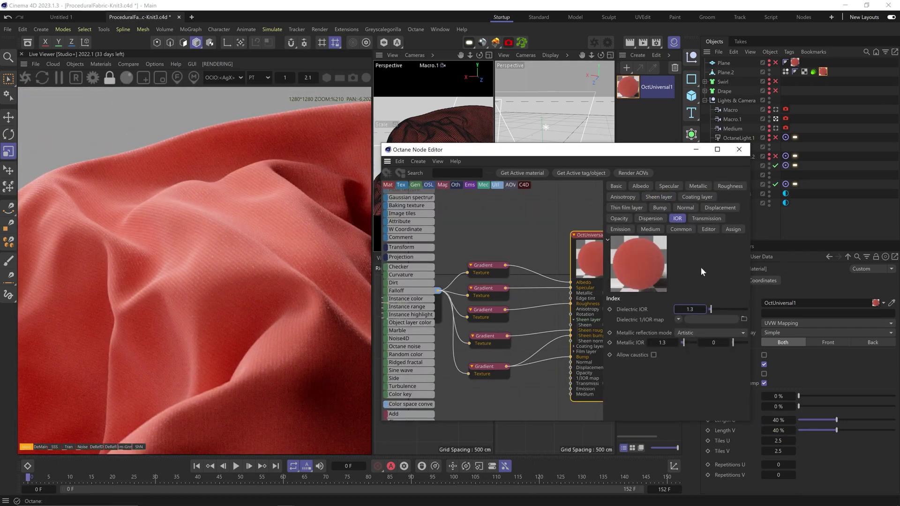
text(2)
key(Return)
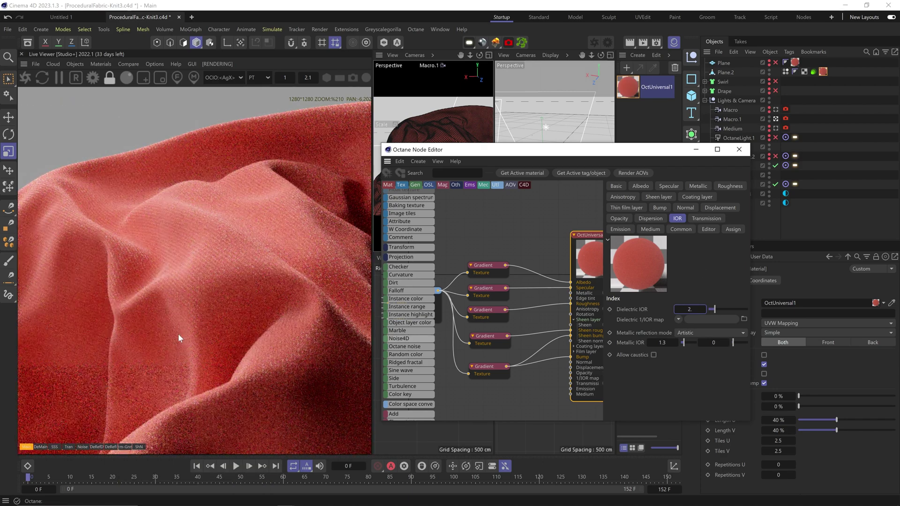
scroll(181, 269, down, 3)
key(ctrl+s)
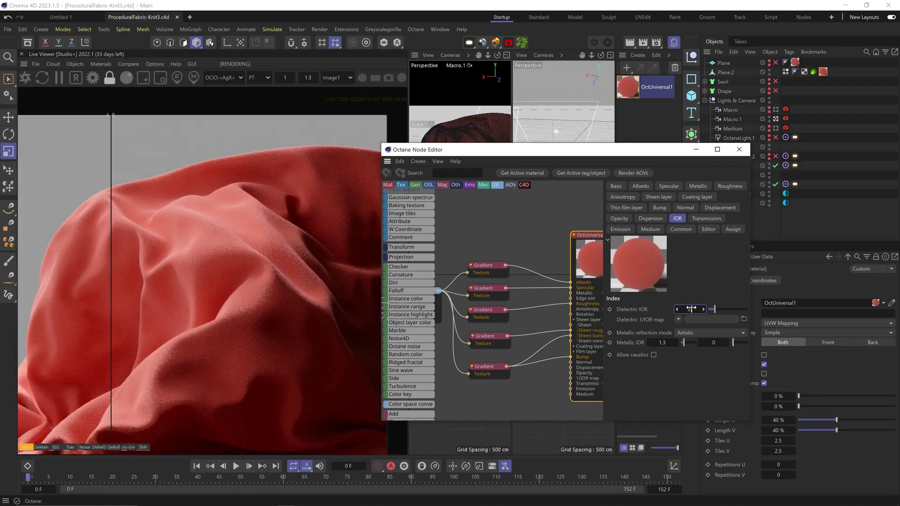
- Try a dielectric IOR of 1.15, compare the render against the stored image, and set the IOR back to 2
key(BackSpace)
text(1.15)
key(Return)
scroll(153, 317, up, 4)
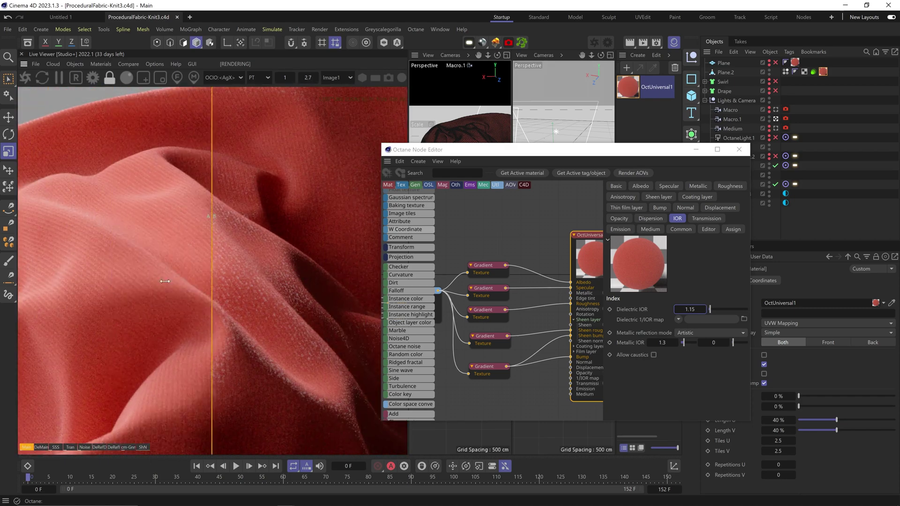
scroll(274, 290, down, 4)
drag(279, 295, 145, 286)
scroll(238, 290, up, 6)
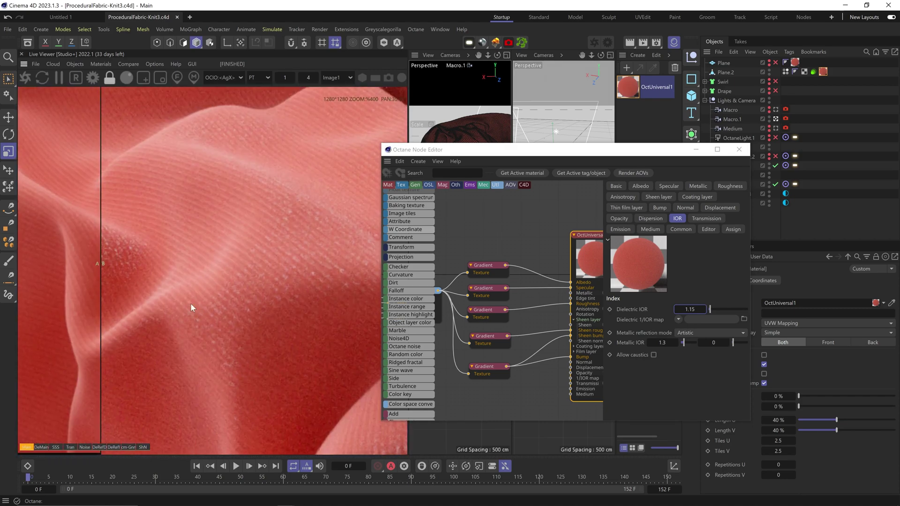
text(2)
key(Return)
- Solo the Noise texture and reduce its transform's uniform scale to 0.004985
middle_drag(450, 319, 608, 311)
right_click(556, 257)
click(550, 297)
drag(102, 245, 310, 253)
middle_drag(427, 277, 485, 271)
right_click(487, 271)
click(497, 311)
click(445, 310)
click(676, 299)
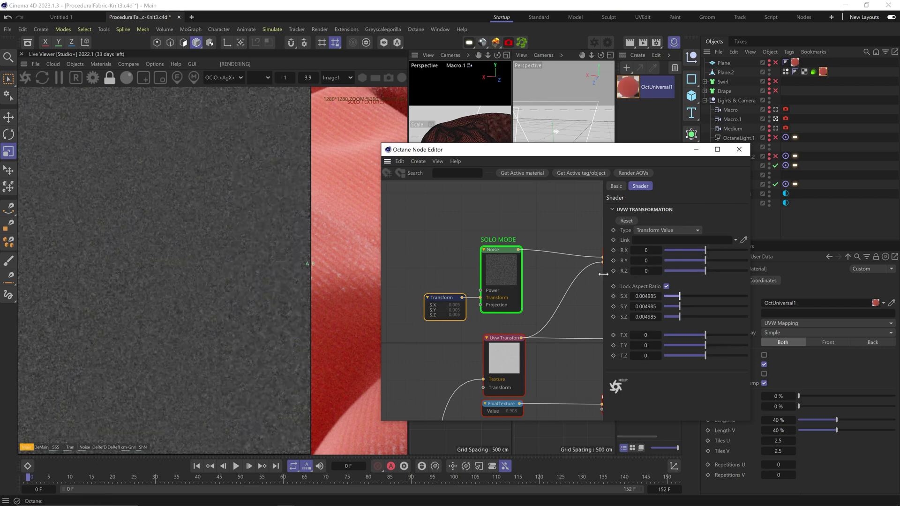
- End the Noise solo preview and examine the composite texture close up through the Macro camera
middle_drag(595, 277, 464, 345)
right_click(492, 328)
click(500, 353)
middle_drag(433, 316, 361, 293)
right_click(548, 336)
click(557, 352)
click(776, 110)
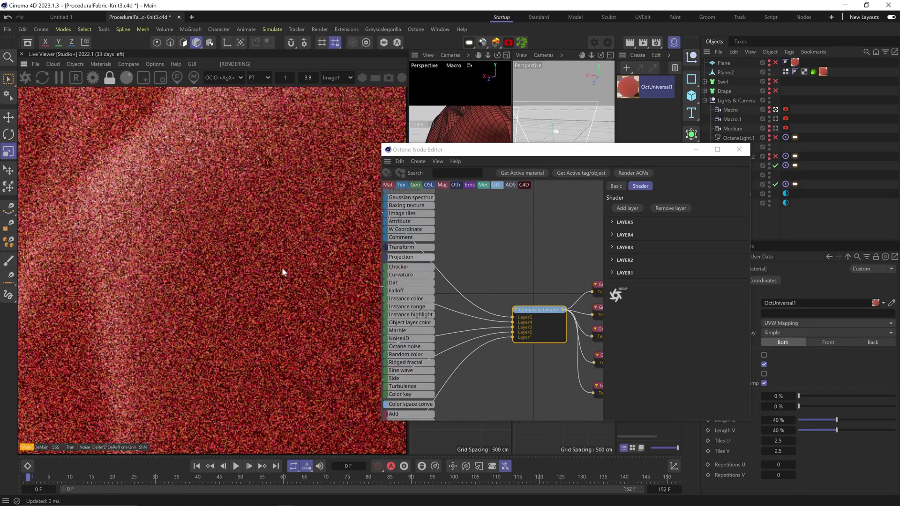
middle_drag(243, 251, 294, 261)
scroll(293, 261, down, 1)
- Set the opacity of the composite texture's Marble layer to 0.9
middle_drag(537, 322, 580, 262)
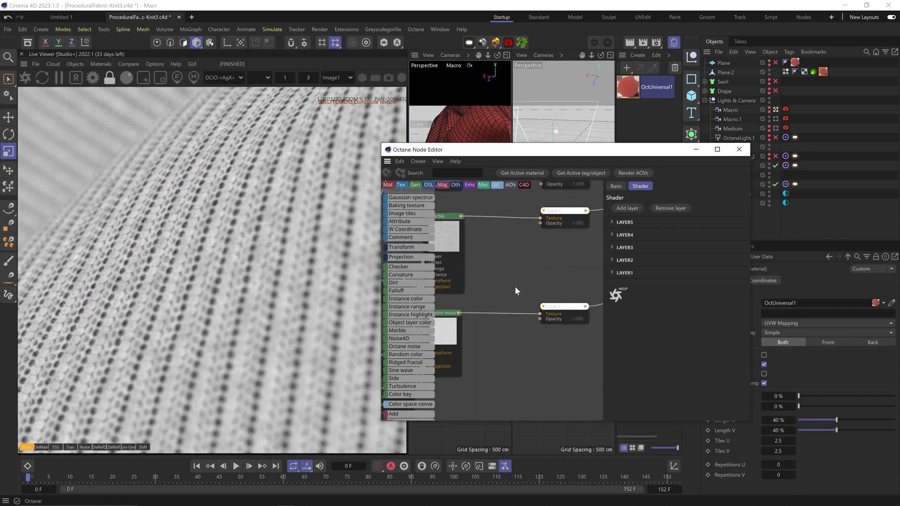
click(524, 320)
text(.9)
key(Return)
click(536, 224)
click(653, 226)
key(Return)
middle_drag(531, 244, 491, 383)
middle_drag(477, 188, 460, 238)
middle_drag(473, 268, 566, 263)
mouse_move(420, 317)
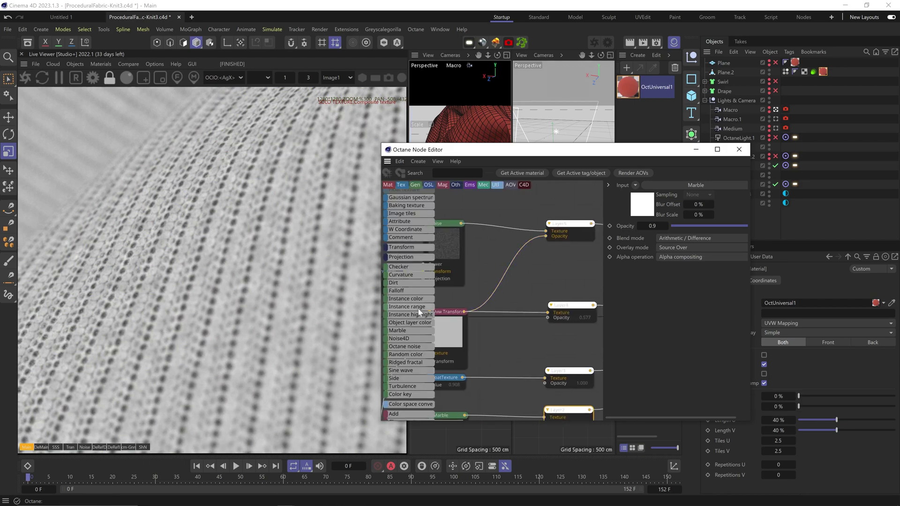
- Insert an Octane gradient between the Uvw Transform and Layer5's opacity, and narrow its black-to-white transition
scroll(420, 318, down, 5)
drag(408, 381, 507, 253)
drag(654, 306, 709, 307)
right_click(451, 260)
click(452, 263)
mouse_move(743, 269)
mouse_down()
mouse_move(762, 270)
mouse_move(735, 256)
mouse_up()
click(708, 239)
- With the new gradient soloed, raise the Uvw Transform's uniform scale to 2.485
middle_drag(580, 265, 547, 265)
right_click(592, 323)
click(594, 327)
middle_drag(447, 254, 584, 224)
click(466, 259)
click(628, 248)
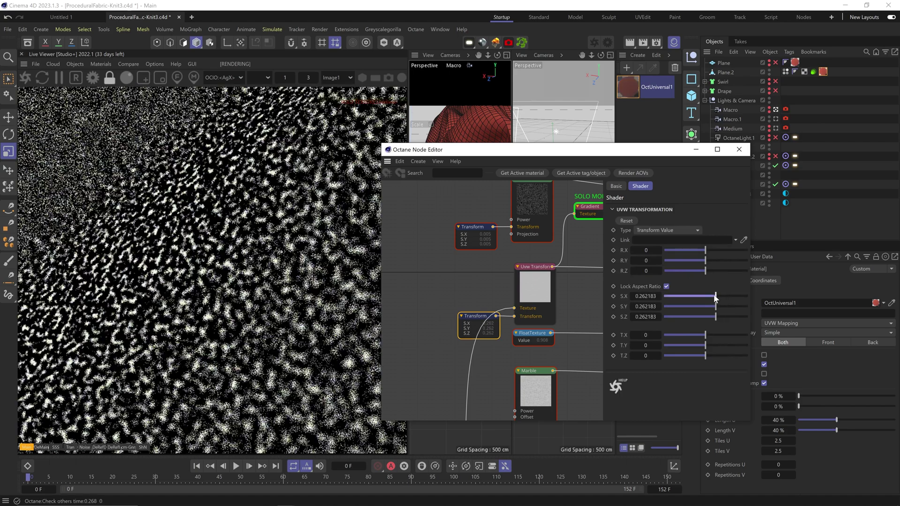
drag(713, 296, 735, 297)
- Move a knot of the gradient driving Layer5's opacity toward its black end
middle_drag(588, 212, 510, 248)
click(511, 247)
drag(701, 307, 678, 308)
- Solo the composite texture and set the opacity of the Uvw Transform layer to 0.819
middle_drag(567, 277, 396, 236)
right_click(588, 300)
click(605, 308)
middle_drag(408, 288, 566, 301)
click(547, 270)
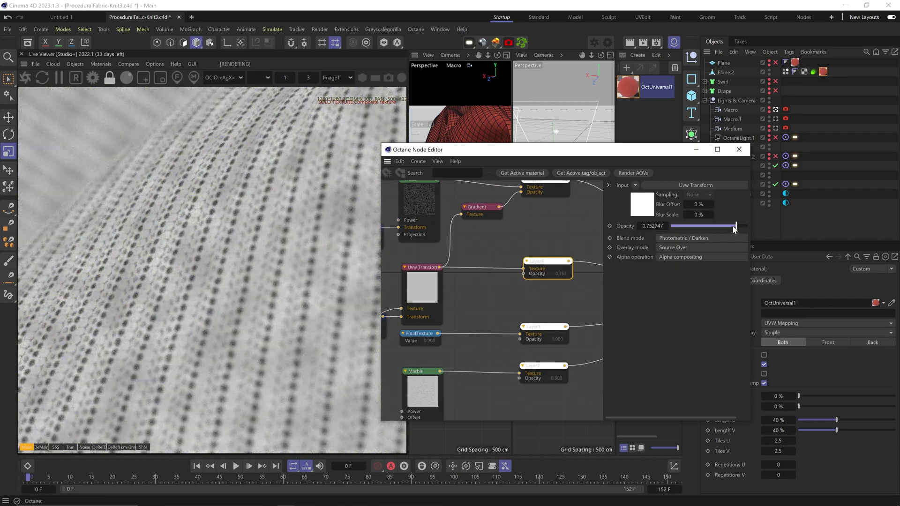
- Invert the gradient driving Layer5's opacity and save the project with the solo preview ended
click(480, 214)
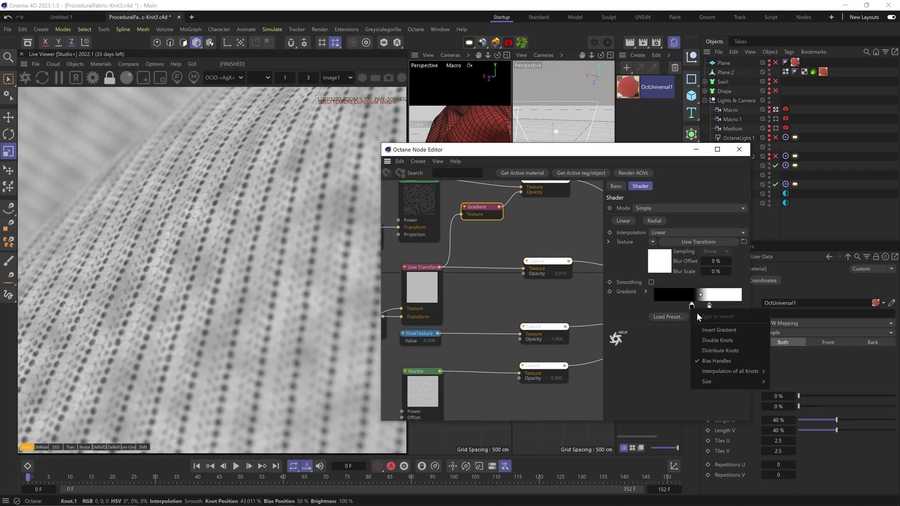
right_click(478, 214)
click(488, 226)
right_click(478, 215)
click(490, 231)
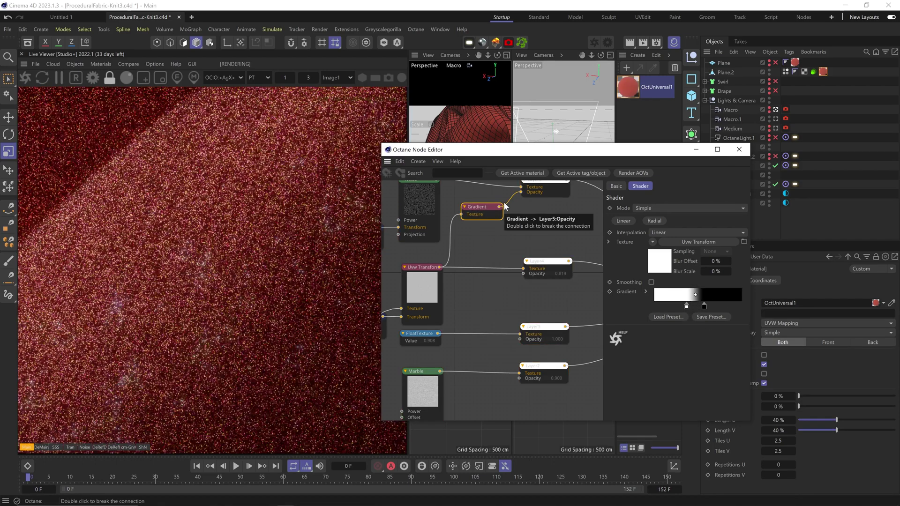
key(ctrl+s)
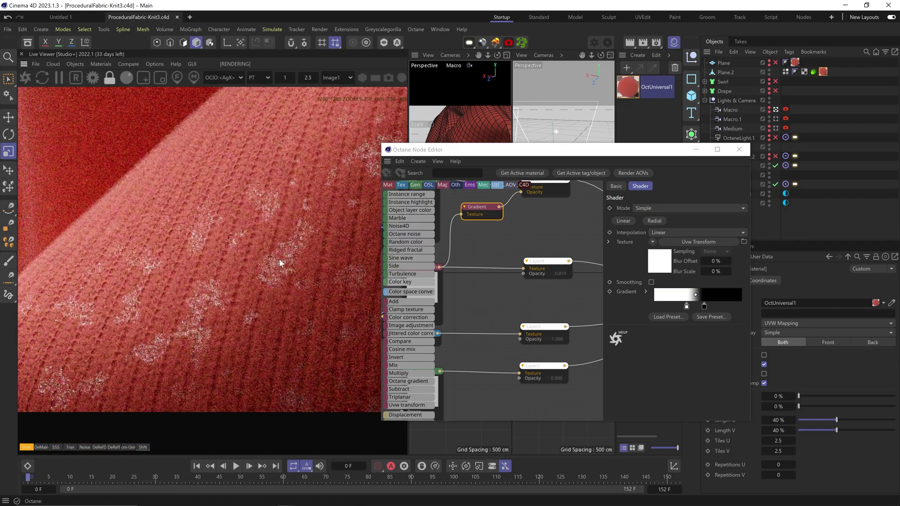
- Widen Layer5's opacity gradient and insert a second gradient after the Noise, moving its black knot near the white end
middle_drag(506, 193, 554, 274)
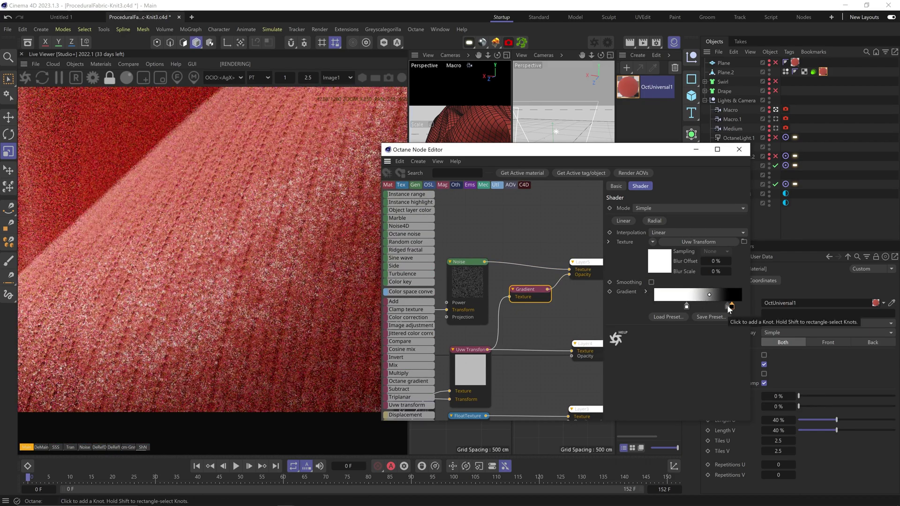
drag(520, 271, 529, 265)
drag(655, 306, 718, 307)
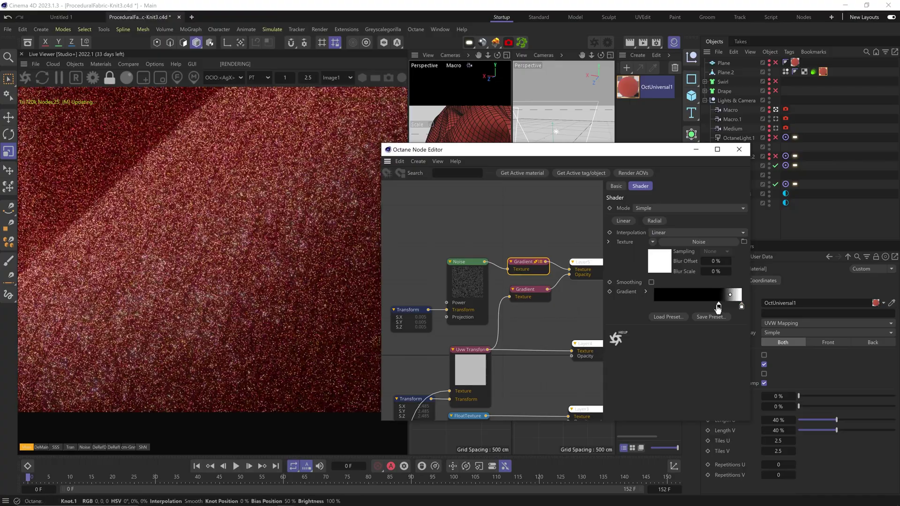
drag(731, 312, 735, 312)
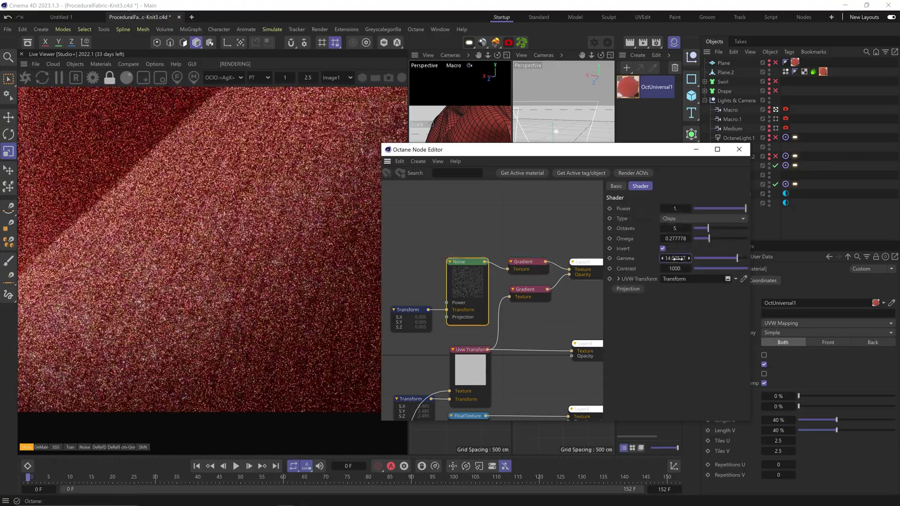
- Set the gamma of the Noise texture feeding Layer5 to 25
key(Up)
key(Up)
key(Up)
key(Up)
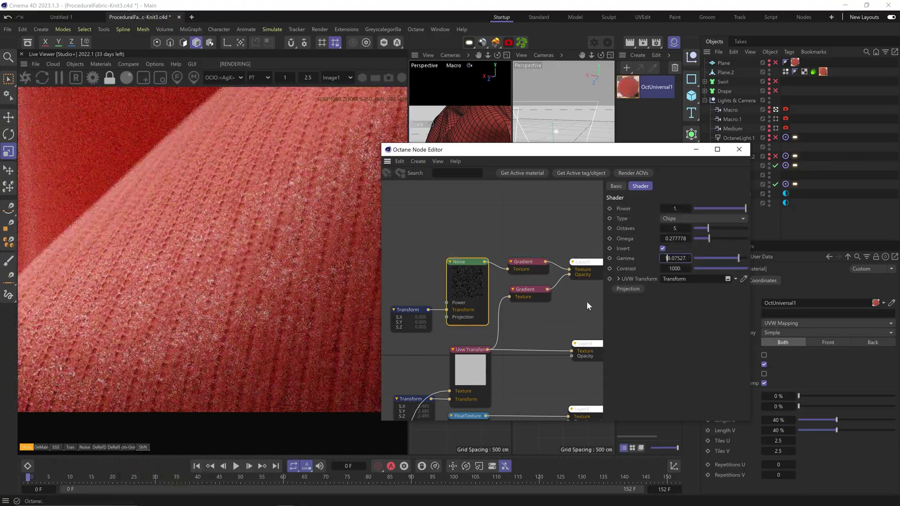
text(25)
key(Return)
mouse_move(413, 306)
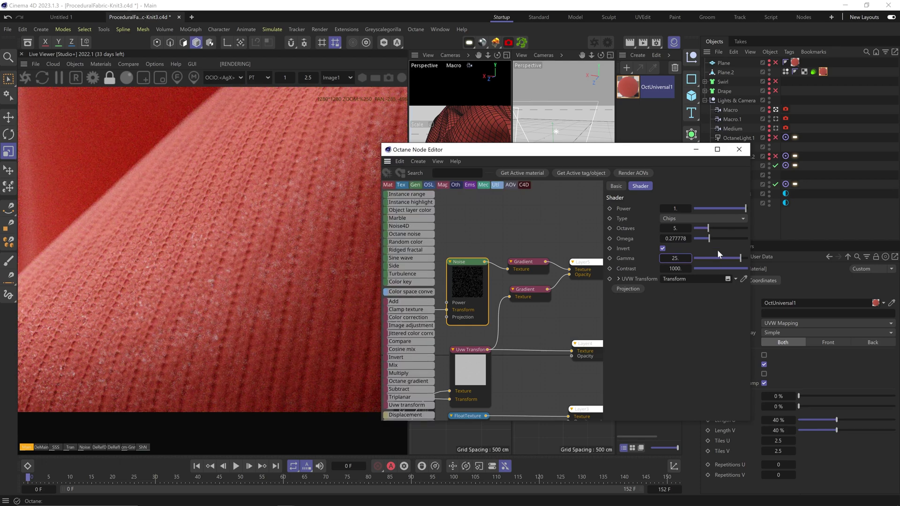
- Move the red knot of the uppermost gradient after the composite texture away from its white end
middle_drag(597, 359, 554, 350)
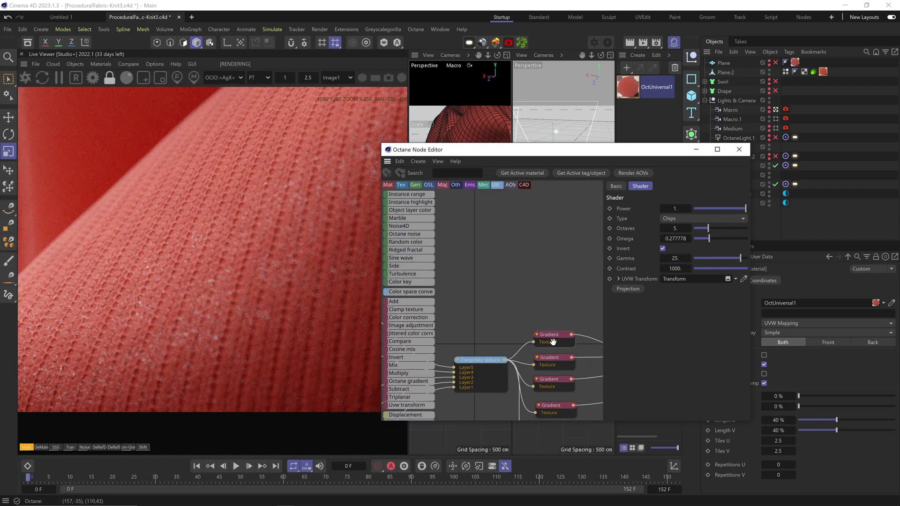
click(553, 335)
mouse_move(739, 307)
mouse_down()
mouse_move(702, 307)
mouse_move(715, 307)
mouse_up()
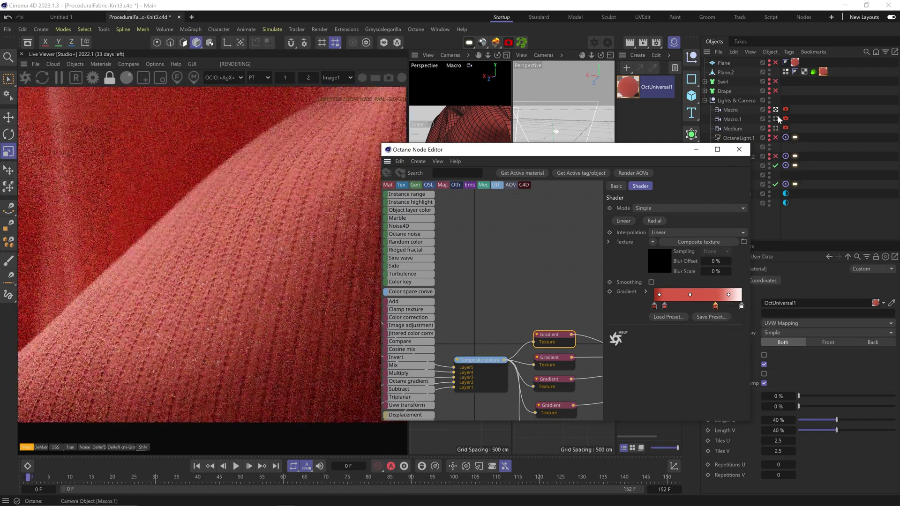
- Switch the render view to the Macro.1 camera and save the project
click(776, 119)
key(ctrl+s)
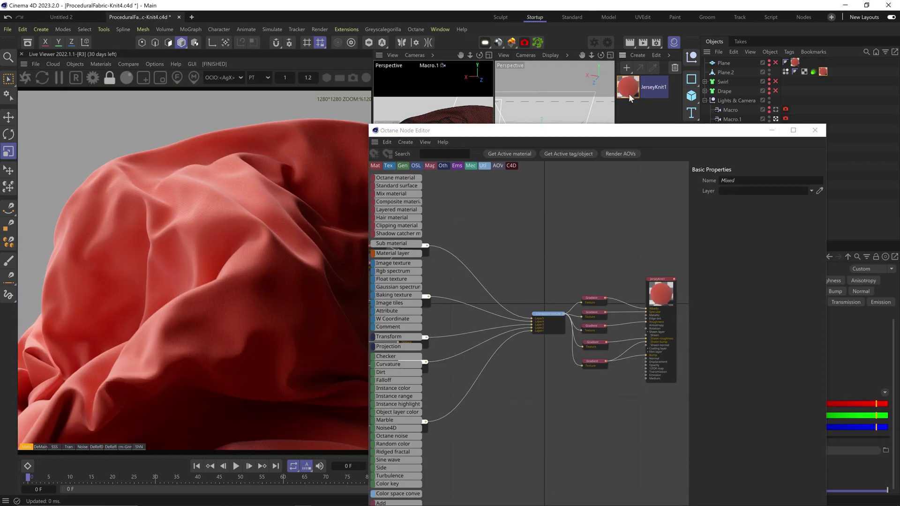
- Duplicate the JerseyKnit1 material as JerseyKnit2 and switch the render view to the Macro camera
ctrl+drag(628, 87, 647, 121)
text(2)
key(Return)
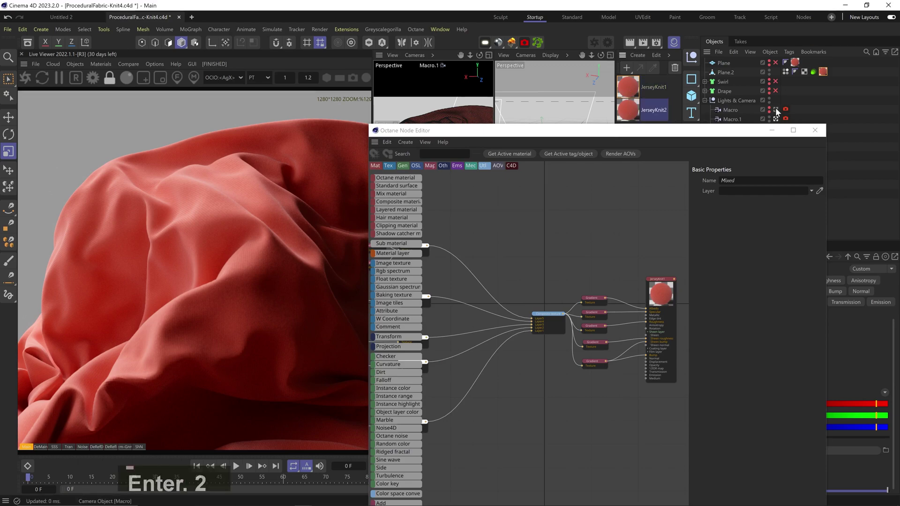
click(776, 109)
middle_drag(545, 382, 588, 378)
drag(530, 131, 558, 73)
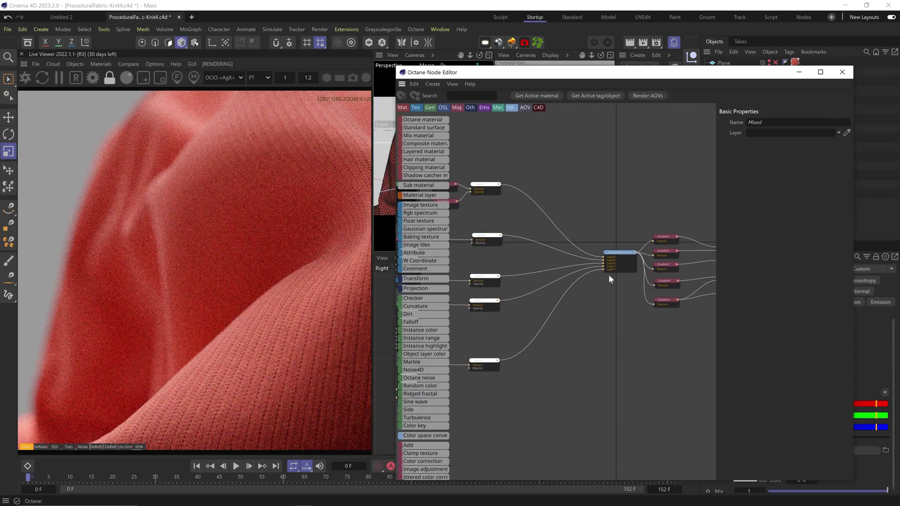
- Solo the composite texture, set the Moire mosaic's size to 0.425532, and end the solo preview
right_click(617, 262)
click(630, 282)
middle_drag(556, 365, 621, 309)
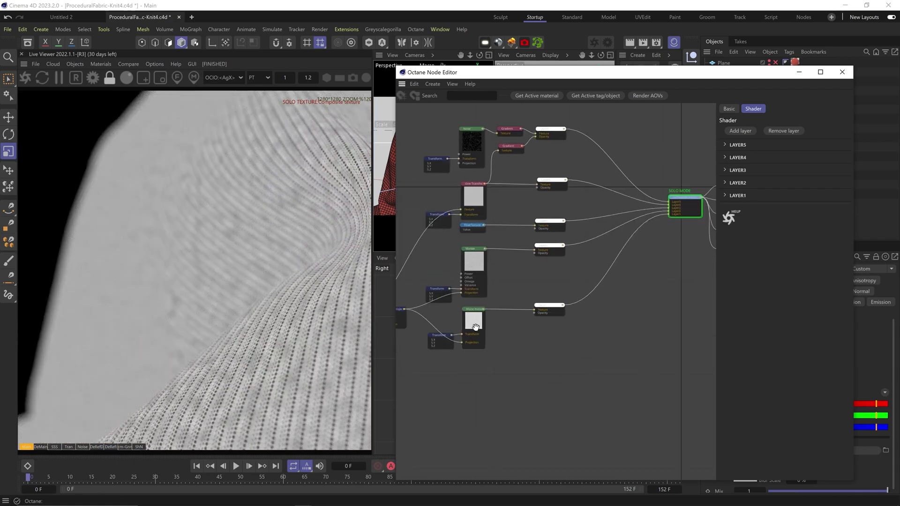
click(475, 320)
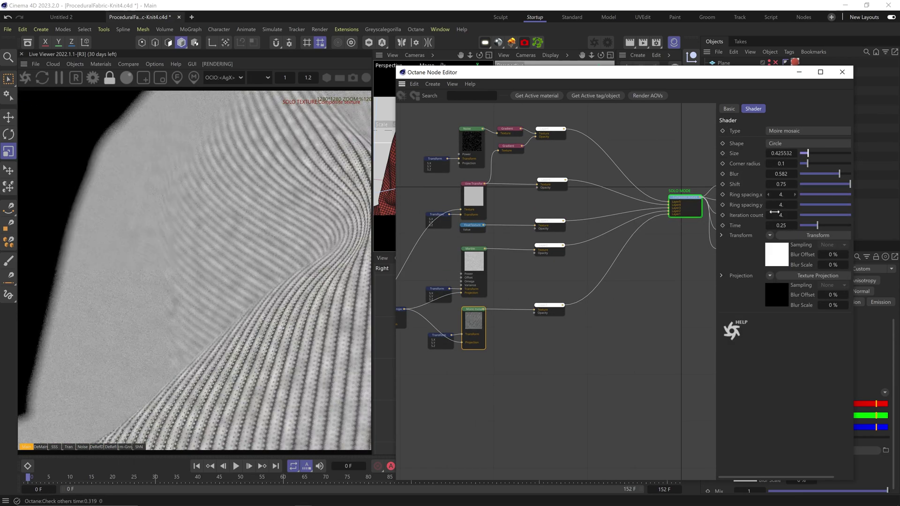
right_click(689, 206)
click(703, 224)
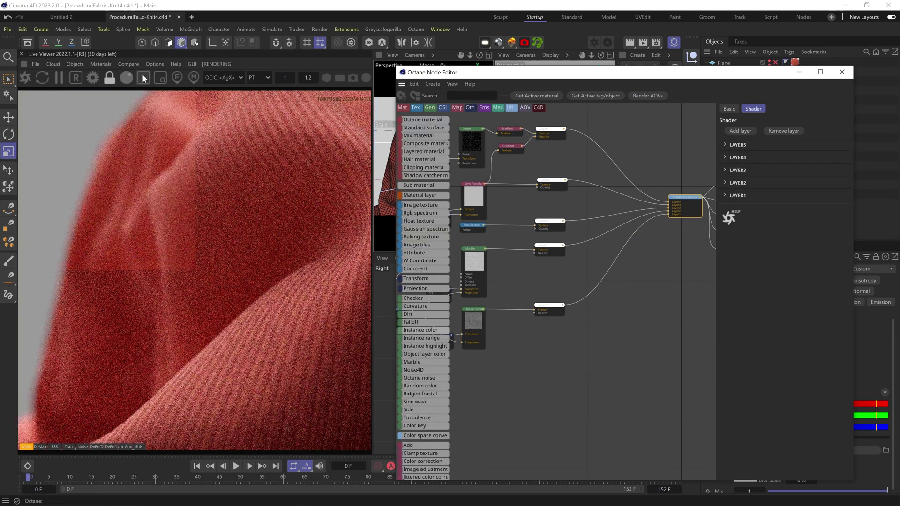
- Limit the live render to a close-up film region on the knit surface
click(160, 78)
scroll(308, 404, up, 3)
middle_drag(308, 404, 300, 377)
scroll(535, 270, up, 2)
- Set the Marble layer's blend mode to Photometric / Lighten
middle_drag(535, 270, 525, 296)
click(586, 267)
click(798, 160)
click(820, 86)
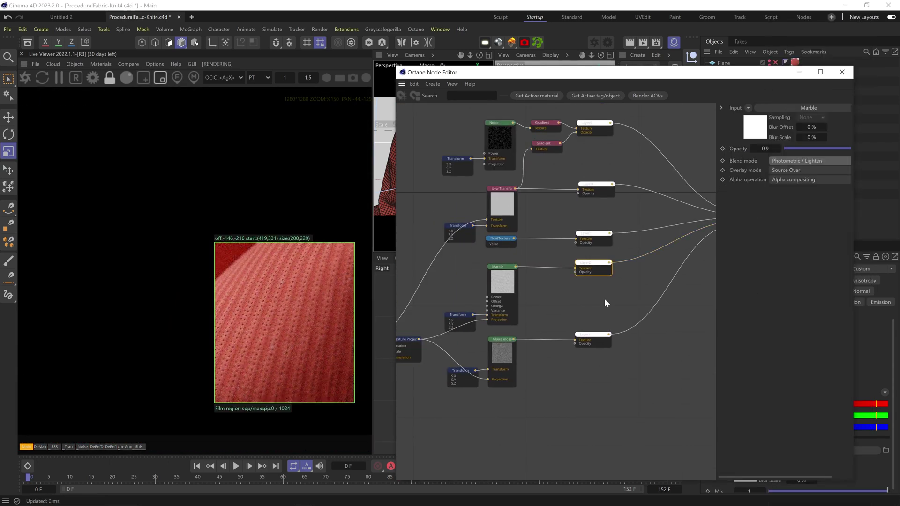
- Set the FloatTexture's value to 0.789474
middle_drag(555, 307, 581, 323)
middle_drag(646, 244, 589, 260)
click(471, 274)
drag(844, 132, 835, 135)
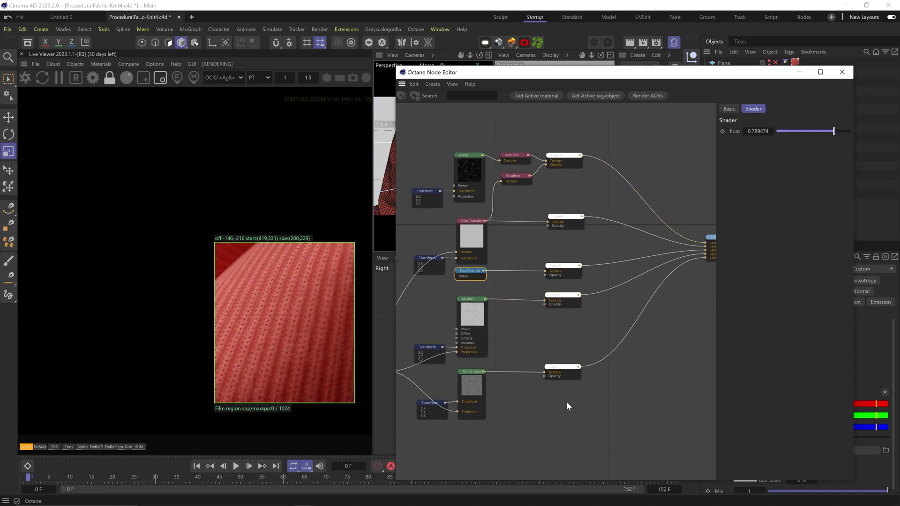
- Set the uniform scale of the Marble texture's transform to 0.003
middle_drag(510, 346, 531, 342)
click(450, 350)
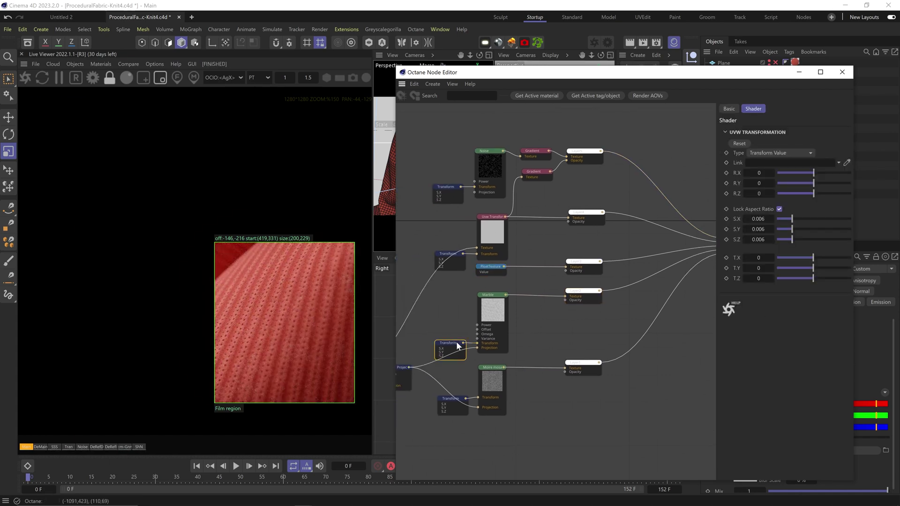
drag(761, 219, 840, 181)
text(3)
key(Return)
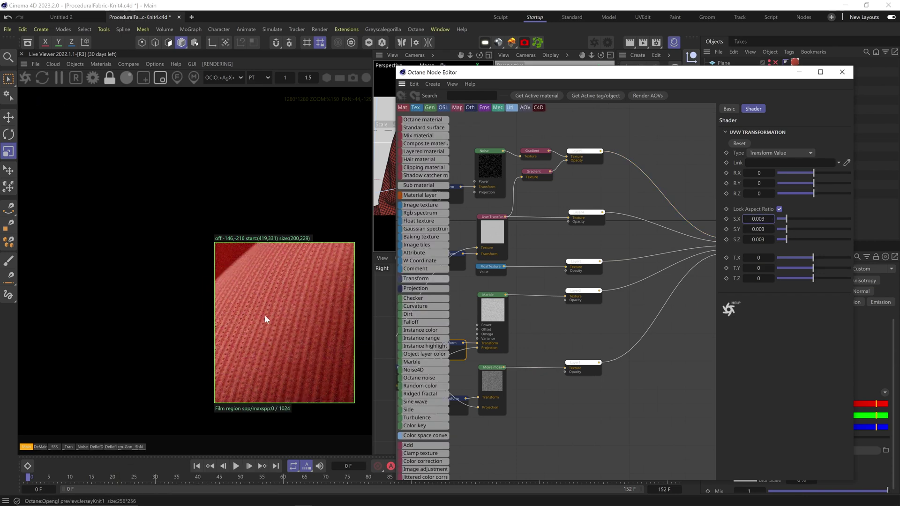
- Insert a Color correction node between the Marble texture and its layer and start adjusting its values
scroll(434, 417, down, 3)
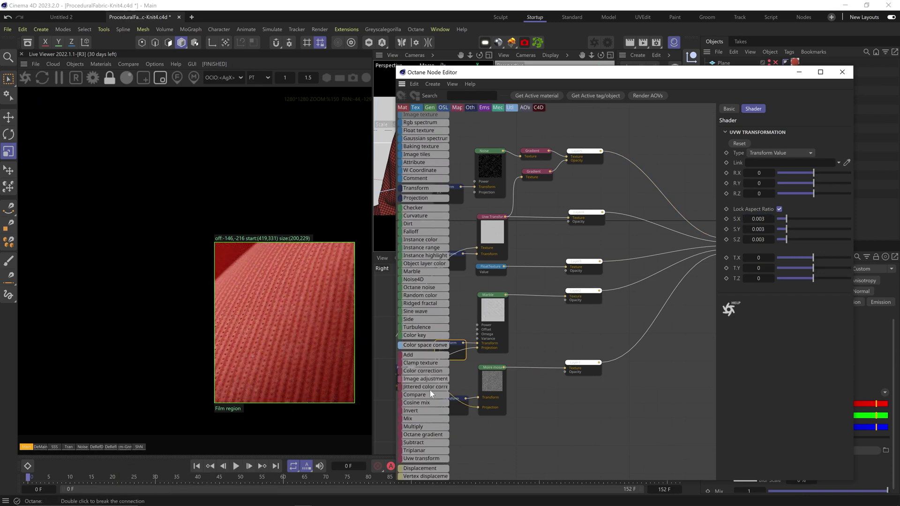
drag(530, 294, 523, 298)
click(816, 216)
- With the composite texture soloed, tune the Marble's Color correction to gamma about 0.33, contrast about 35 and exposure about -0.64
middle_drag(667, 291, 621, 313)
right_click(691, 259)
click(713, 280)
middle_drag(493, 334, 525, 321)
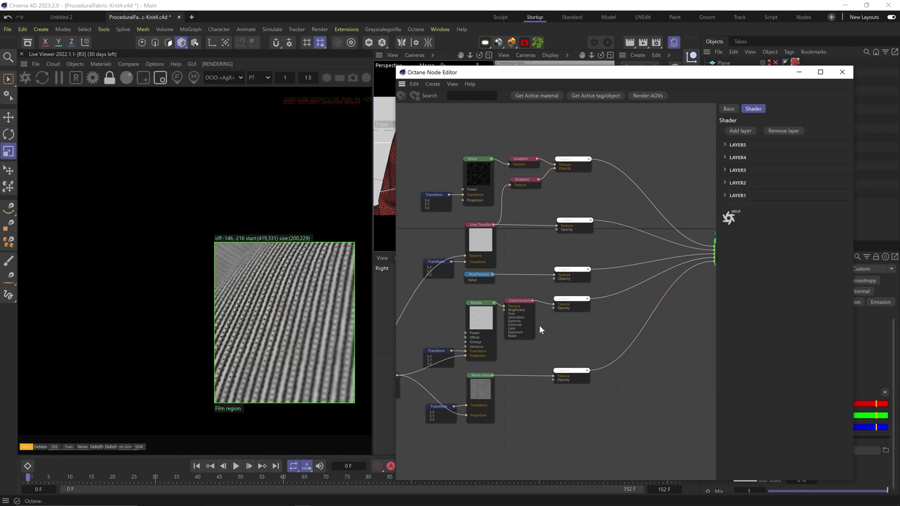
click(525, 321)
click(814, 246)
drag(814, 246, 845, 227)
right_click(705, 260)
click(750, 282)
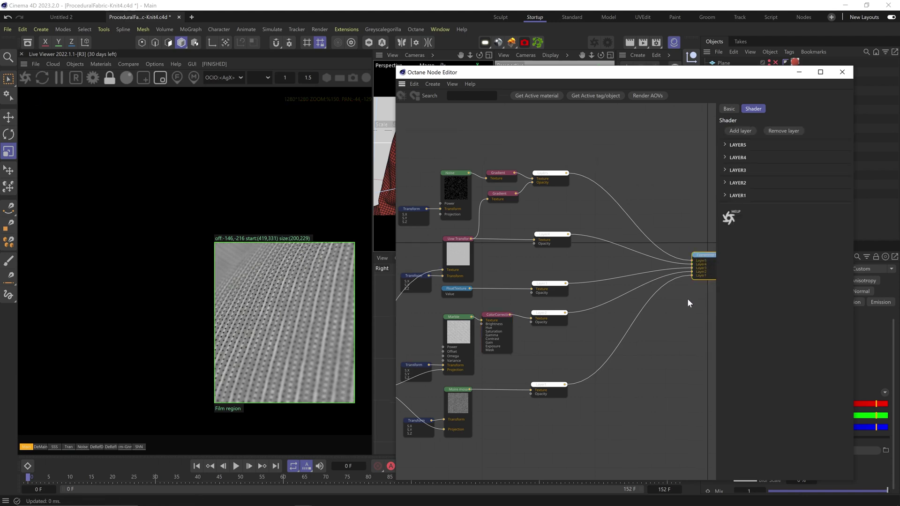
- Darken the white knot of the gradient feeding the bump channel to grey
middle_drag(645, 301, 455, 305)
click(575, 316)
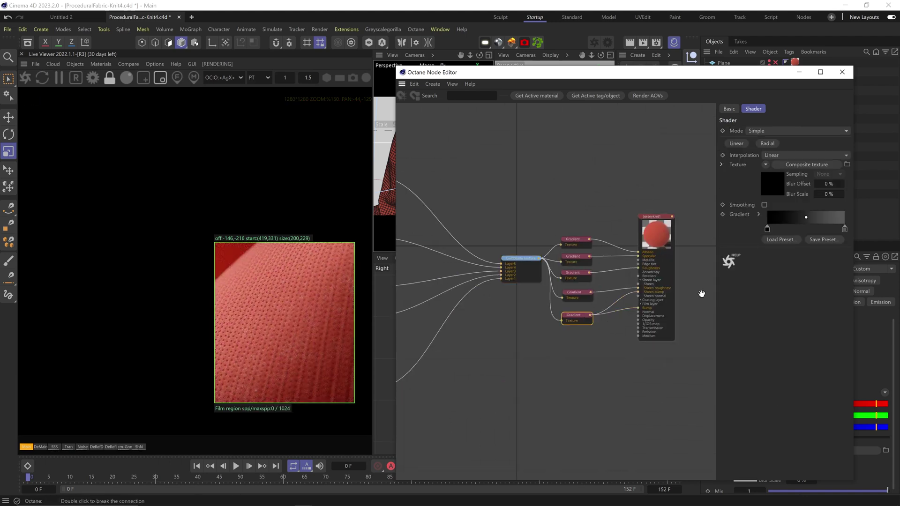
double_click(844, 229)
drag(692, 270, 728, 271)
click(680, 286)
- Reduce the Texture Projection's translation range to 0.0001 in x and -0.0001 in y
middle_drag(462, 398, 607, 363)
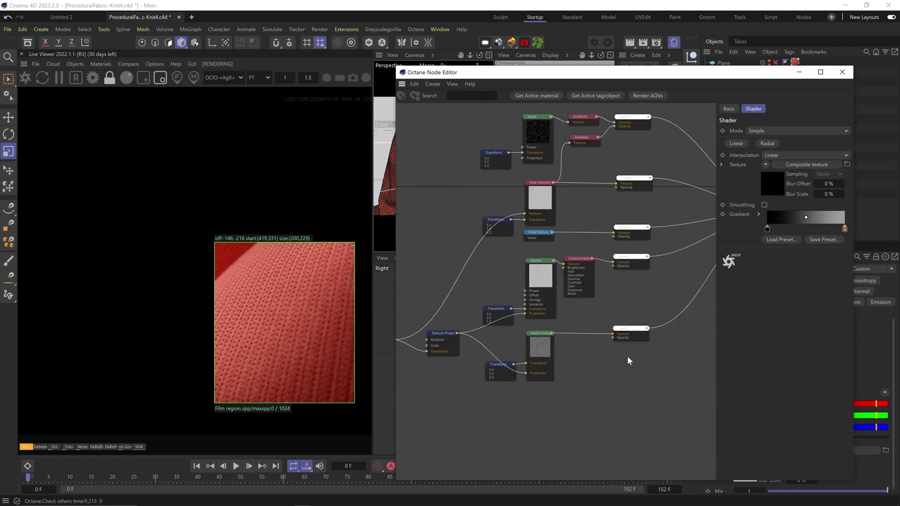
middle_drag(503, 346, 549, 341)
click(548, 337)
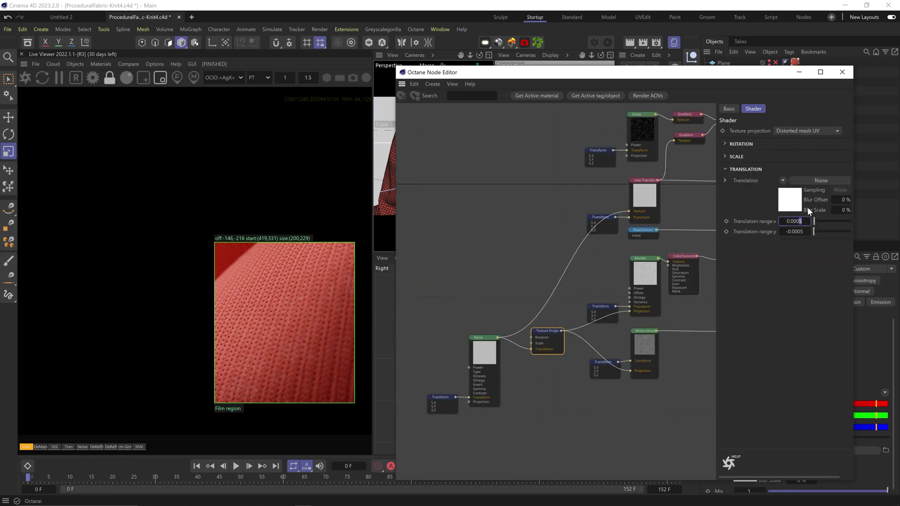
text(1)
key(Return)
click(803, 232)
key(BackSpace)
text(1)
key(Return)
text(1)
key(Return)
- With the composite texture soloed, set the Moire mosaic's blur to 1 and its size to 0.602532
middle_drag(705, 326, 550, 362)
mouse_move(490, 372)
middle_down()
mouse_move(541, 357)
mouse_move(491, 373)
middle_up()
click(489, 380)
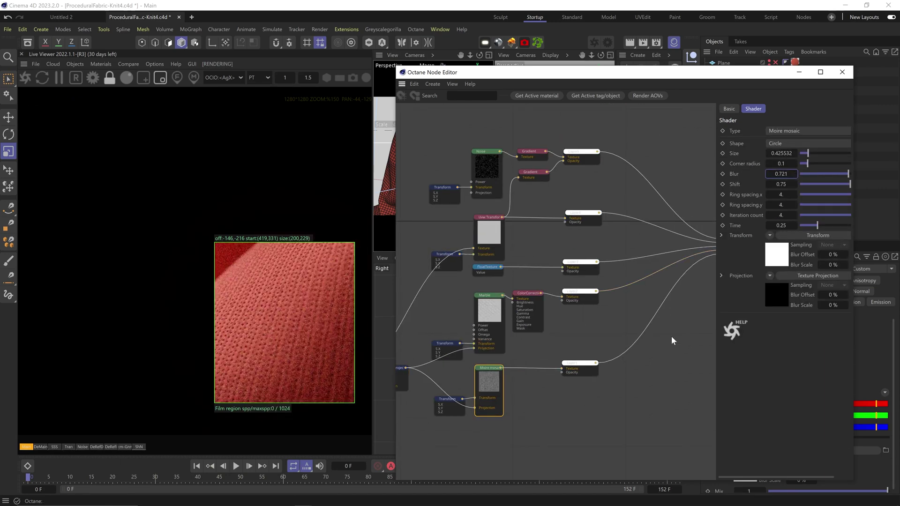
middle_drag(671, 344, 520, 359)
click(592, 259)
key(alt+w)
middle_drag(462, 365, 573, 360)
click(460, 389)
drag(795, 174, 834, 174)
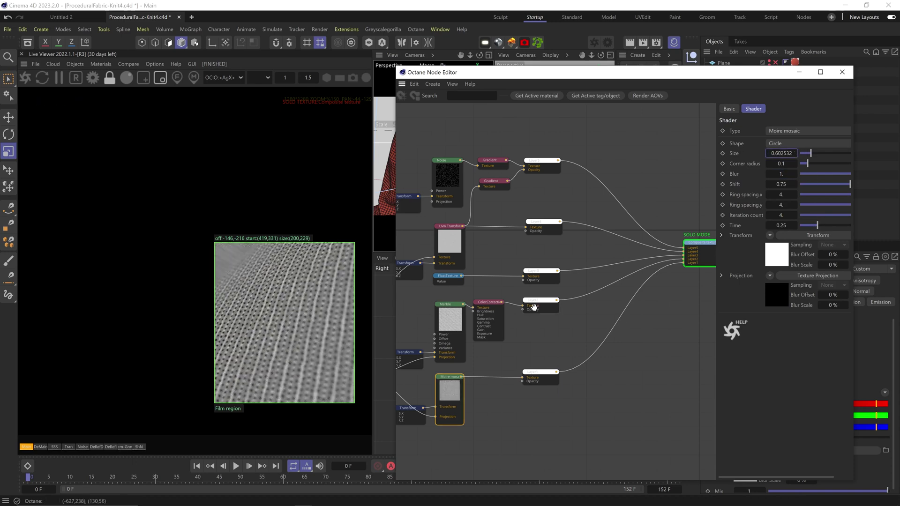
- Reduce the FloatTexture's value to about 0.51 and end the composite texture's solo preview
click(540, 304)
click(448, 277)
drag(807, 131, 814, 132)
right_click(707, 247)
click(722, 269)
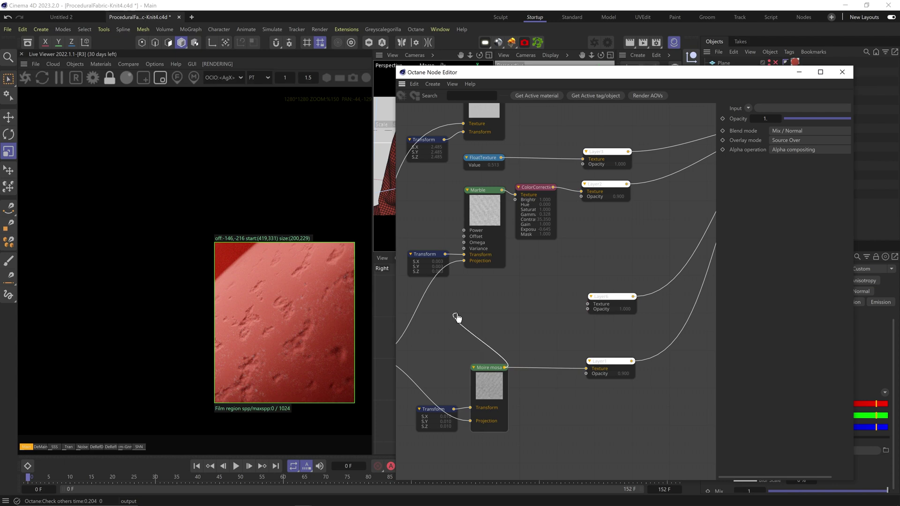
- Feed the Moire mosaic through a new Uvw Transform into the empty composite layer
key(Return)
drag(503, 289, 583, 300)
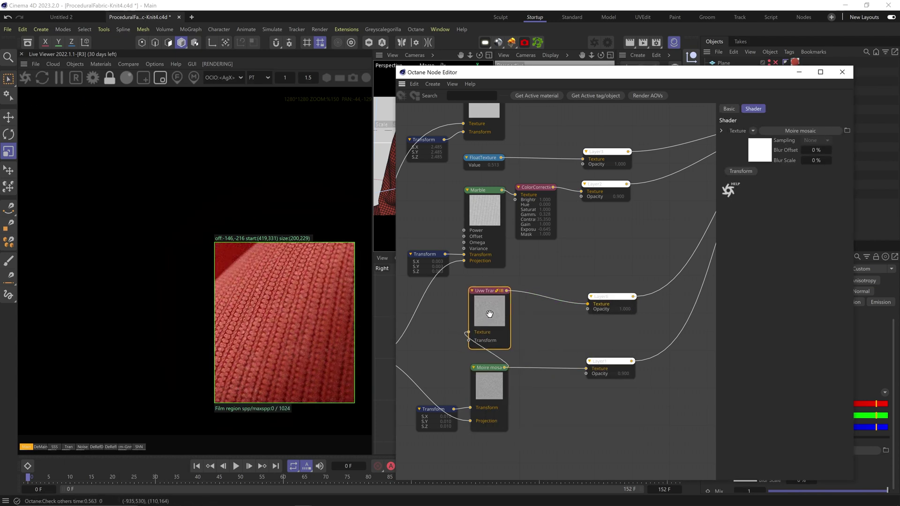
- Add a Transform to the new Uvw Transform and set its unlocked y scale to 0.56881
click(741, 171)
click(447, 359)
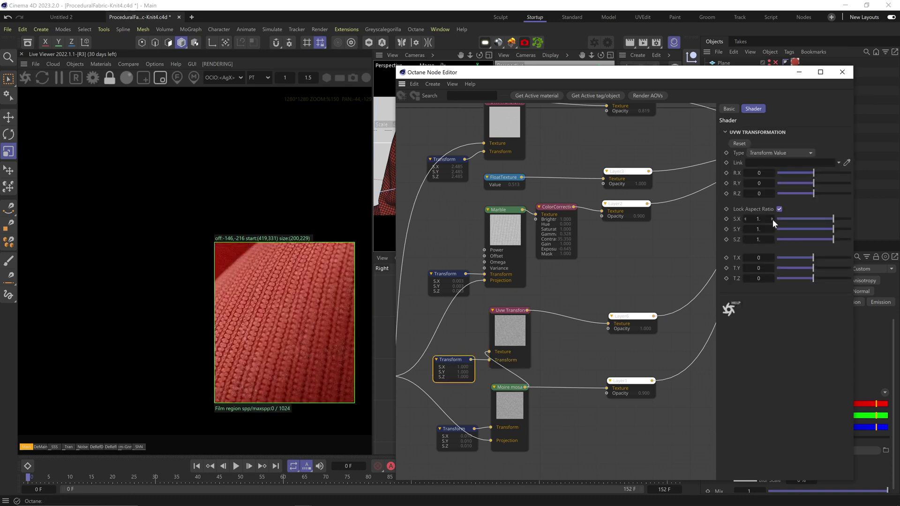
drag(826, 228, 809, 229)
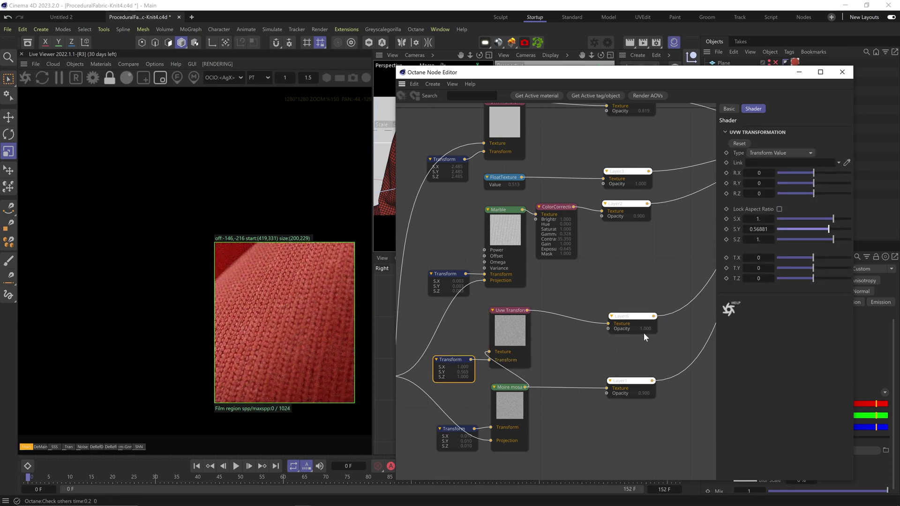
- Set the new Uvw Transform layer's blend mode to Arithmetic / Difference
click(633, 322)
click(810, 161)
click(797, 284)
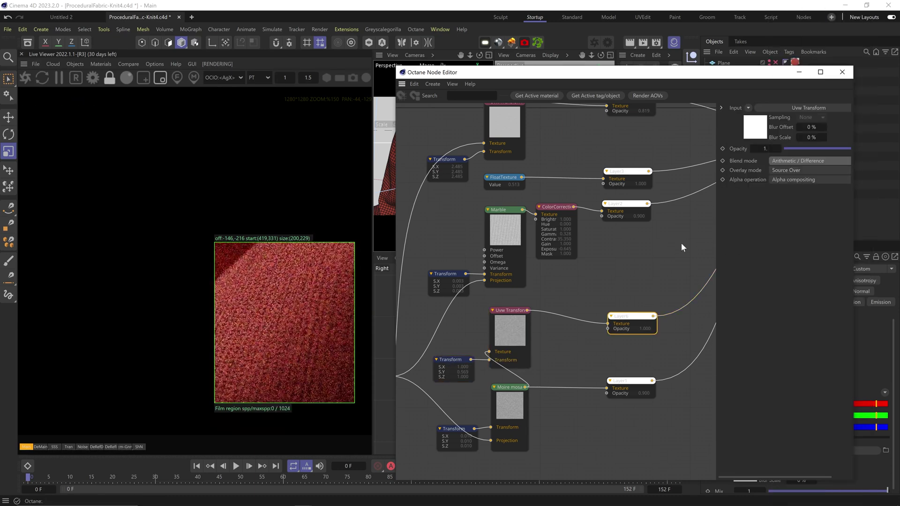
- Solo the composite texture and set the new Uvw Transform's Transform scale to 2 on x and z and 1 on y
right_click(676, 196)
click(693, 219)
middle_drag(474, 349, 583, 304)
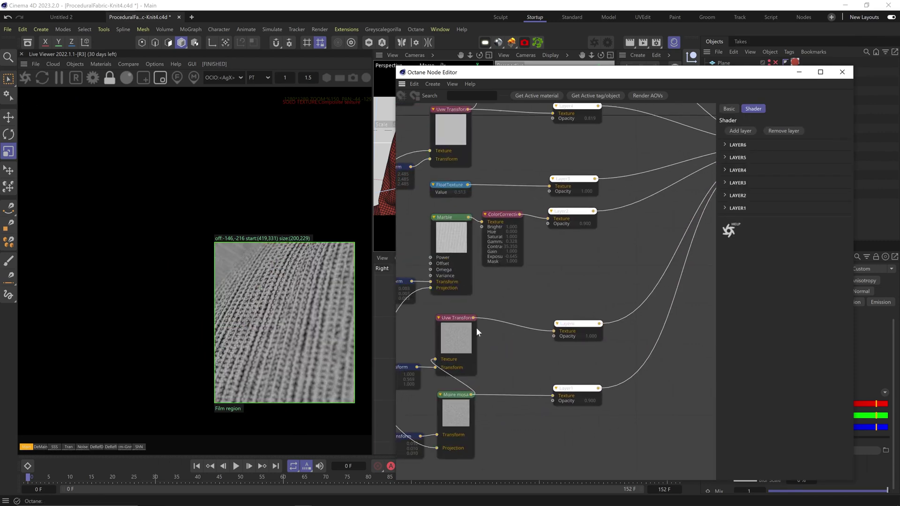
middle_drag(538, 362, 642, 345)
click(504, 350)
click(779, 208)
double_click(759, 219)
text(2)
key(Return)
text(1.)
key(Return)
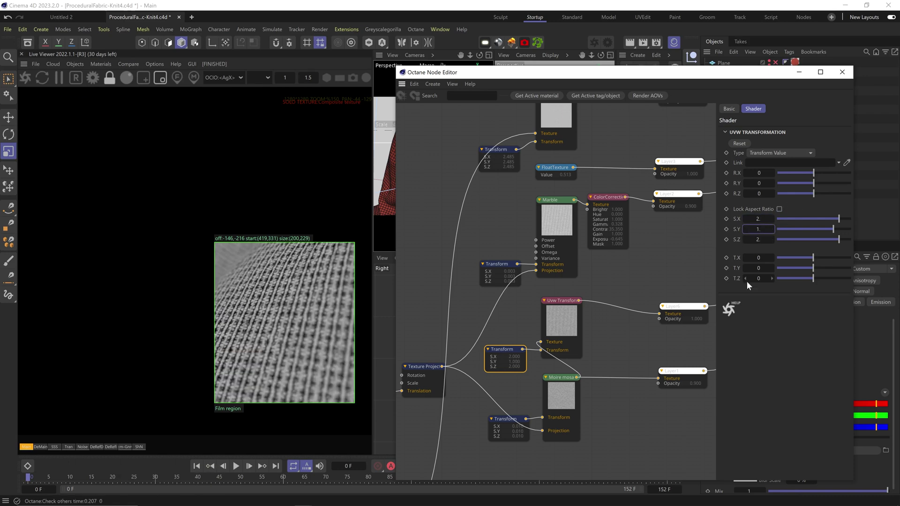
- Offset the Uvw Transform's Transform by 0.1 along the y axis
click(815, 259)
key(Up)
key(Right)
key(Down)
key(Down)
click(759, 268)
key(Up)
key(Up)
key(Up)
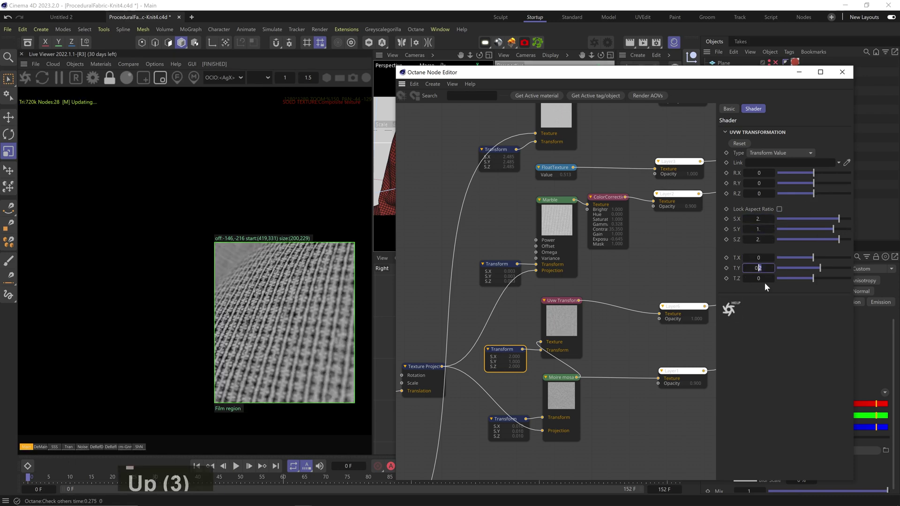
- Solo the Uvw Transform fed by the Moire mosaic and set its scale to 4 on x and z and 2 on y
click(580, 302)
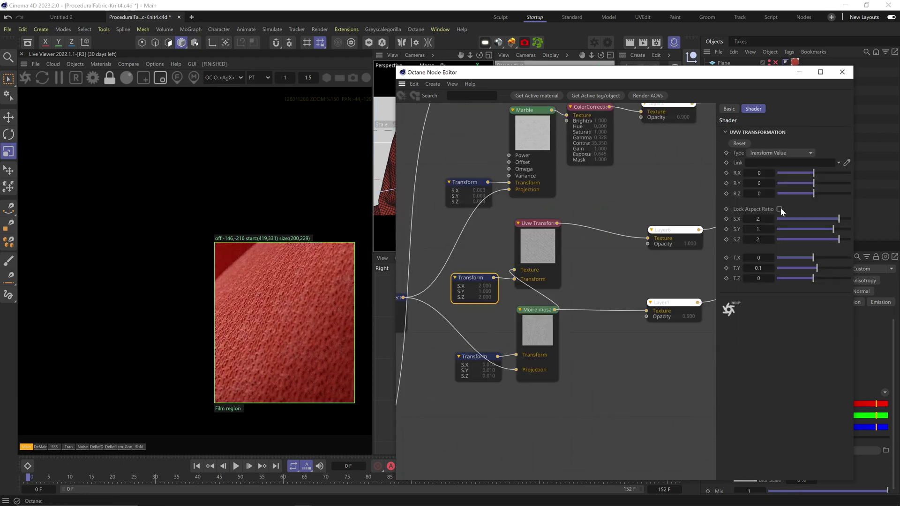
text(4)
key(Return)
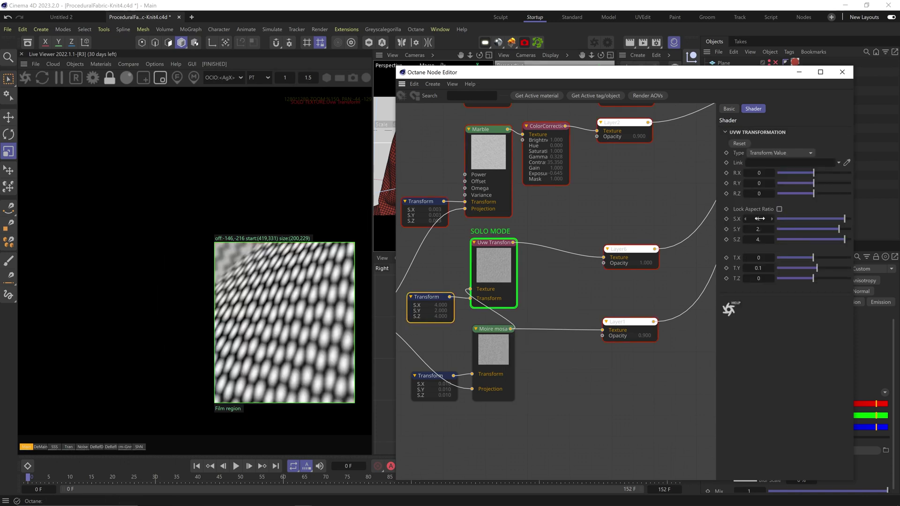
key(Return)
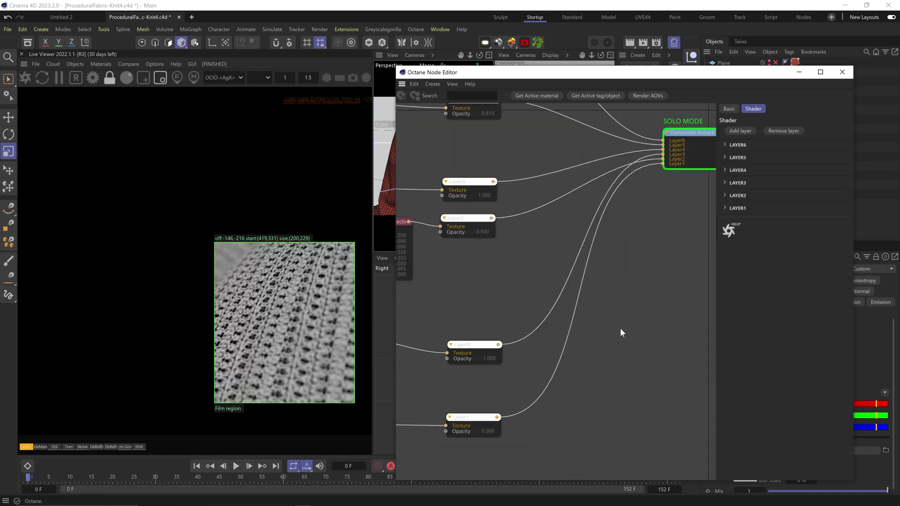
- Change the blend mode of the Marble ColorCorrection's layer and end the composite texture's solo preview
click(481, 232)
click(810, 161)
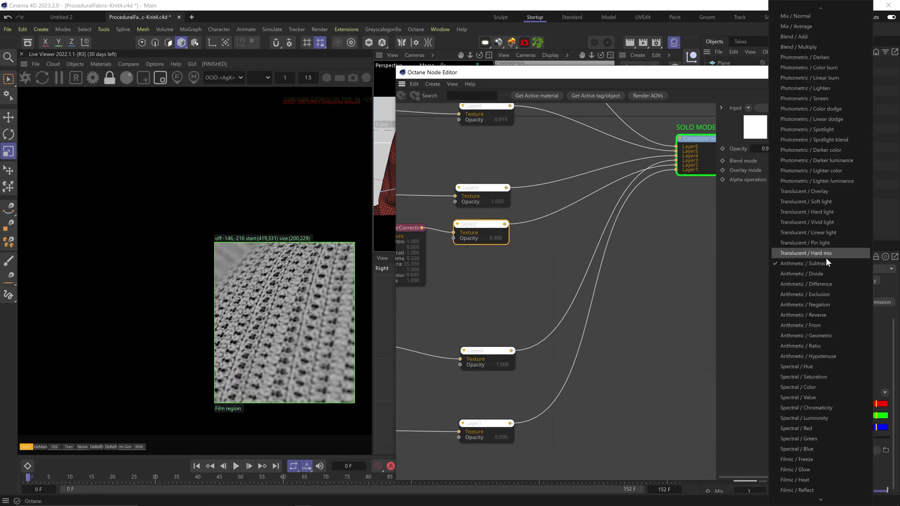
click(820, 111)
click(706, 171)
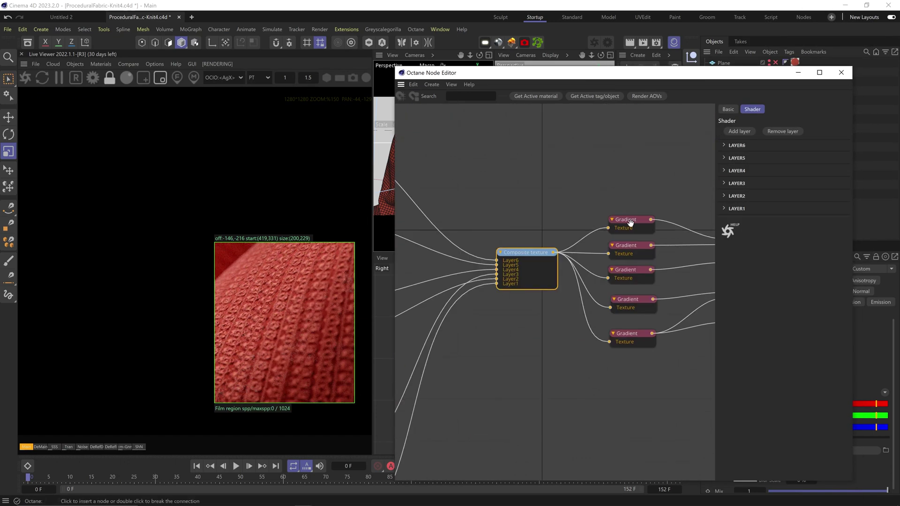
- Add a Vertex displacement to the JerseyKnit1 material and set its height to 0.1 cm
click(628, 220)
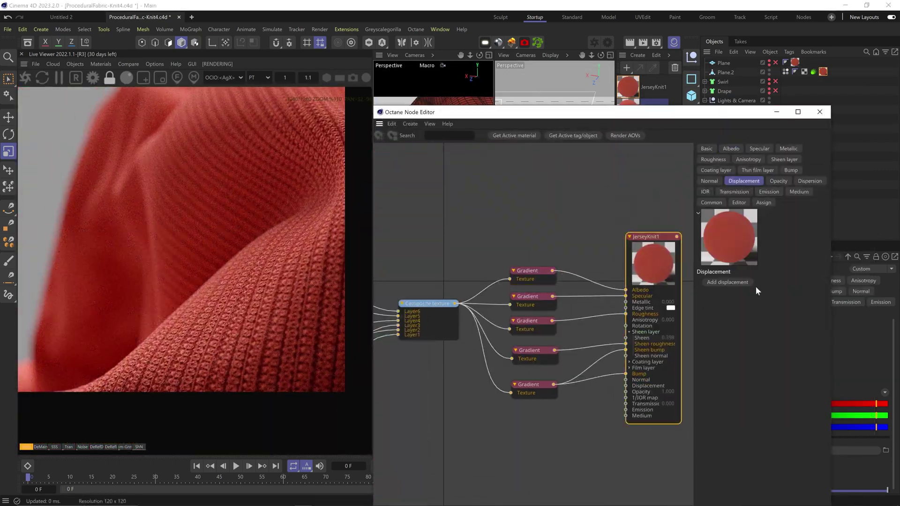
click(749, 283)
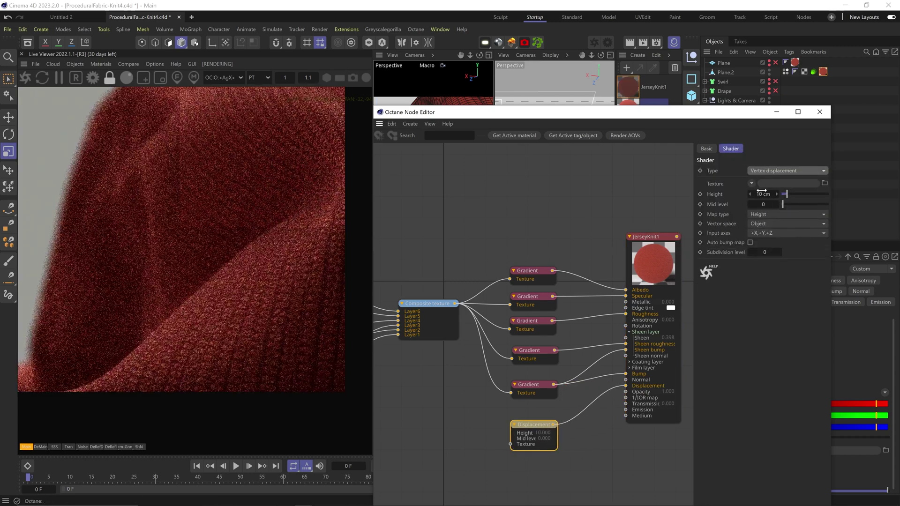
double_click(763, 194)
text(0.1)
key(Return)
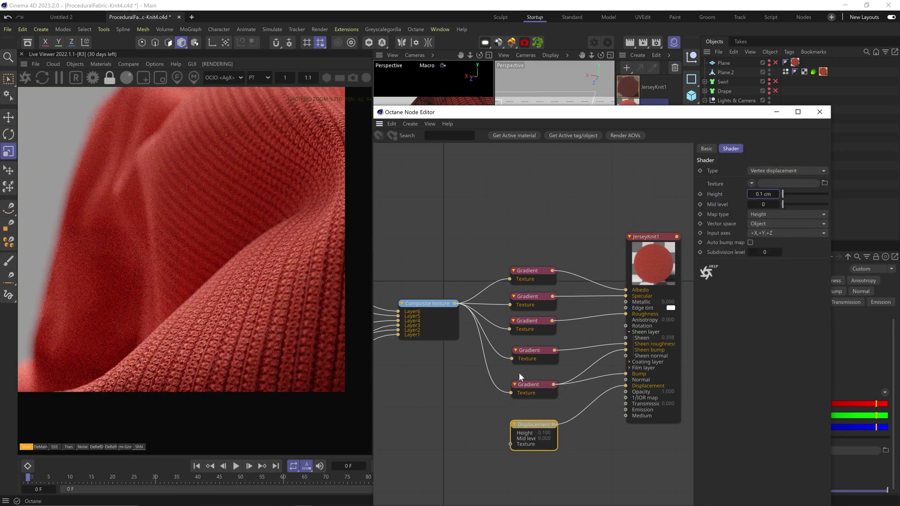
- Enable the displacement's auto bump map and connect the Marble's ColorCorrection to its texture input
scroll(553, 359, down, 3)
click(750, 242)
middle_drag(538, 422, 566, 396)
drag(443, 289, 648, 318)
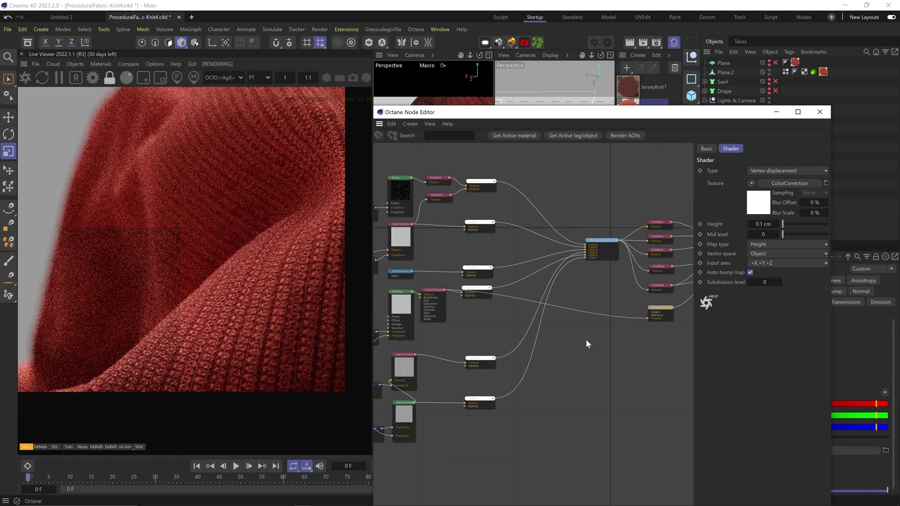
- Feed the Marble through a new Uvw Transform with its own Transform into the displacement, and solo that Uvw Transform
right_click(432, 300)
click(474, 324)
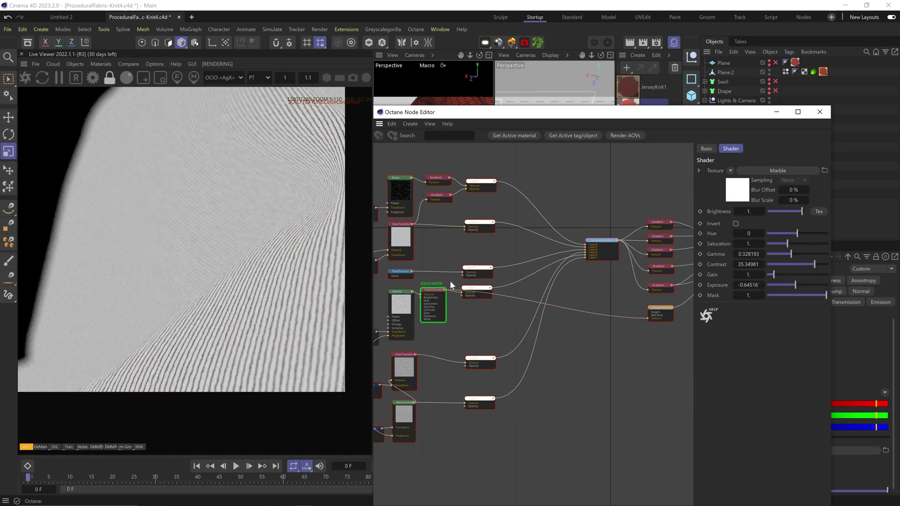
middle_drag(595, 330, 562, 357)
key(c)
key(Return)
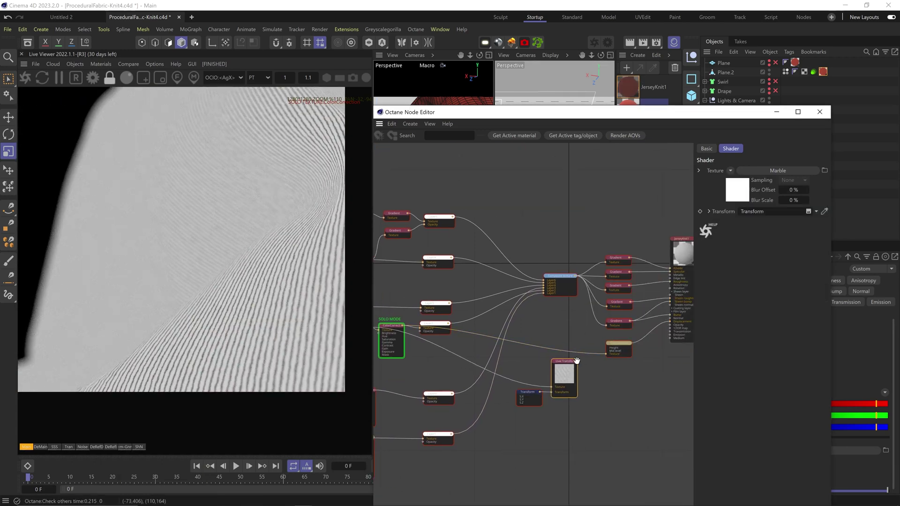
click(570, 379)
- Set the scale of the displacement's Transform to 2 with locked aspect ratio and end the solo preview
click(529, 398)
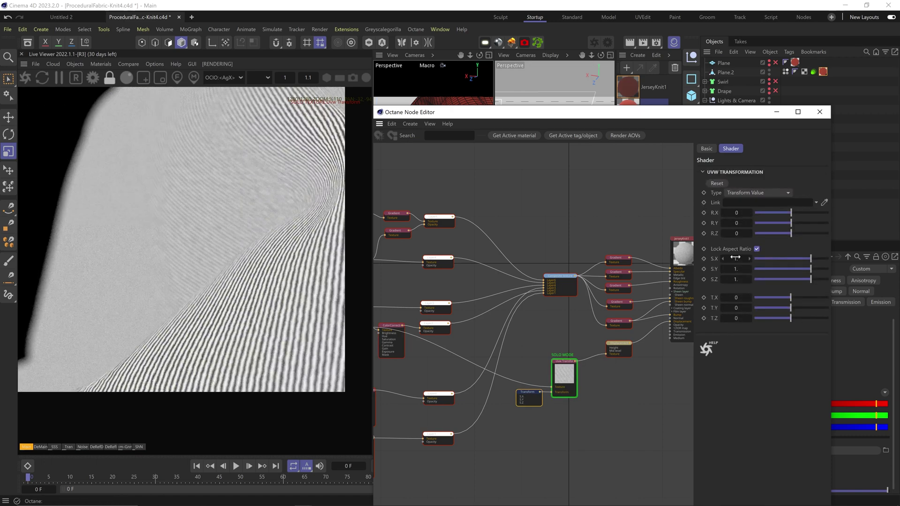
click(736, 258)
text(2)
key(Return)
right_click(575, 392)
click(597, 386)
drag(554, 413, 553, 359)
scroll(223, 206, down, 3)
middle_drag(223, 206, 216, 273)
scroll(216, 273, up, 2)
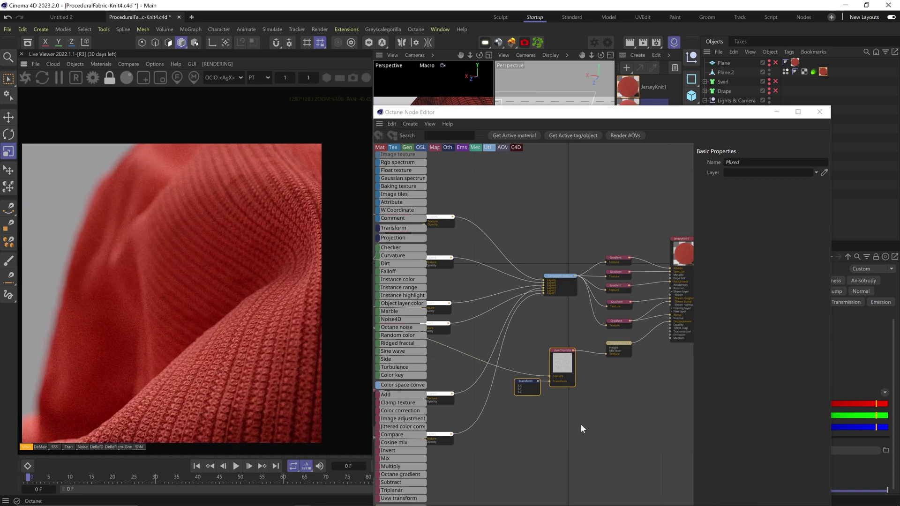
- Set the vertex displacement's height to 0.5 cm
click(619, 343)
drag(761, 225, 788, 215)
text(5)
key(Return)
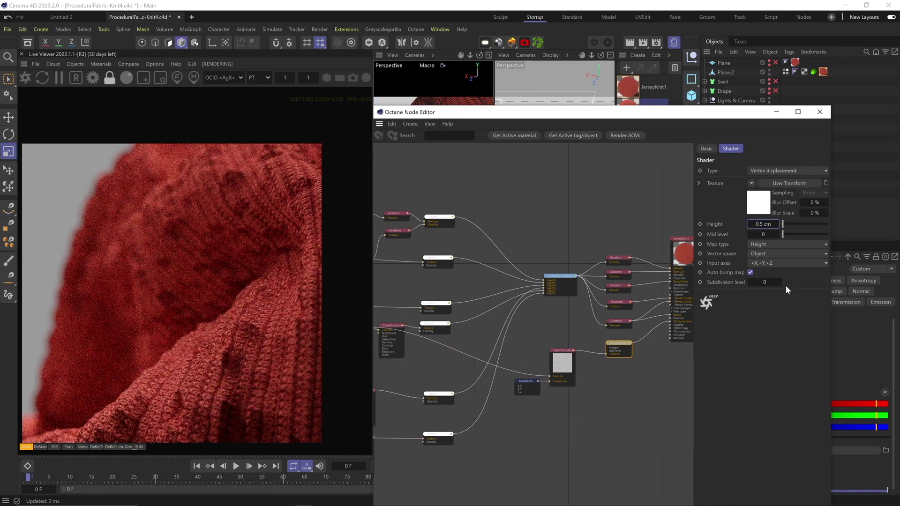
- Reduce the Marble's variance to about 0.17, then solo the Marble and set its omega to 0
middle_drag(534, 409, 619, 407)
click(437, 342)
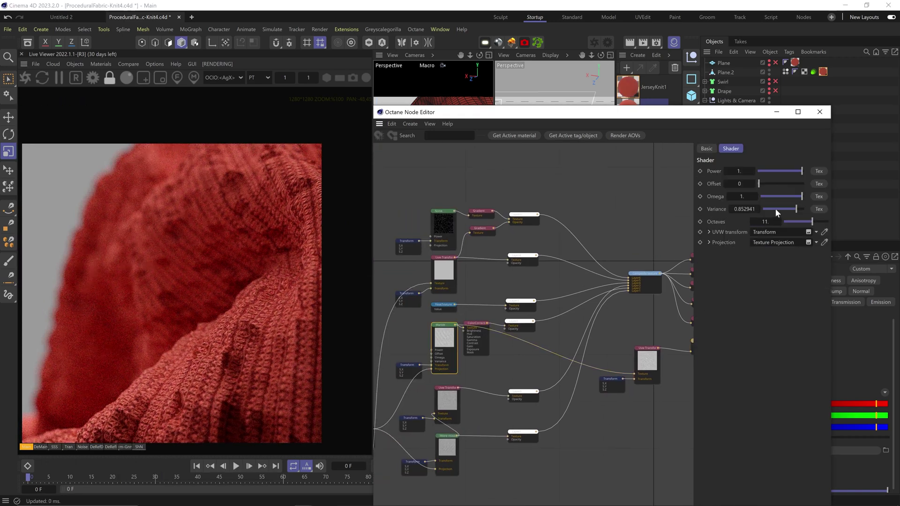
right_click(446, 351)
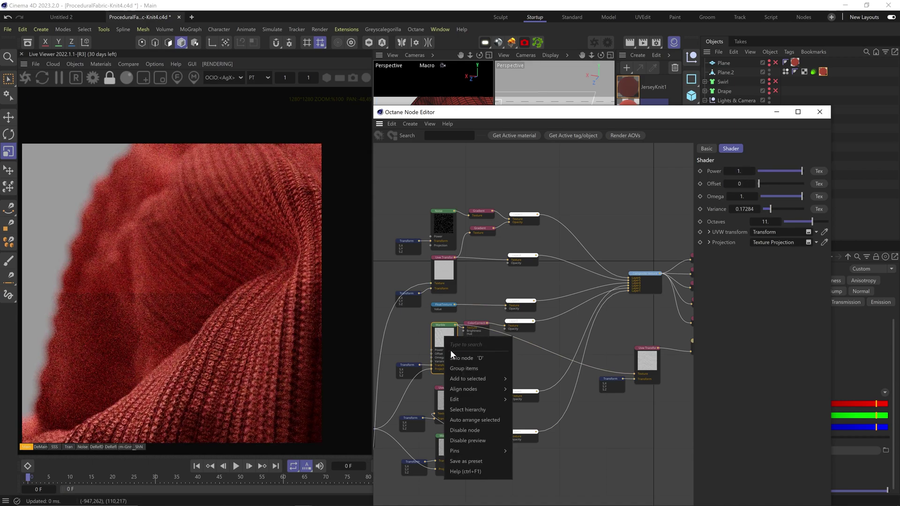
click(459, 355)
click(770, 197)
drag(756, 196, 750, 196)
- Solo the displacement's Uvw Transform and reduce the Marble's variance to about 0.012
middle_drag(649, 355, 483, 369)
right_click(483, 369)
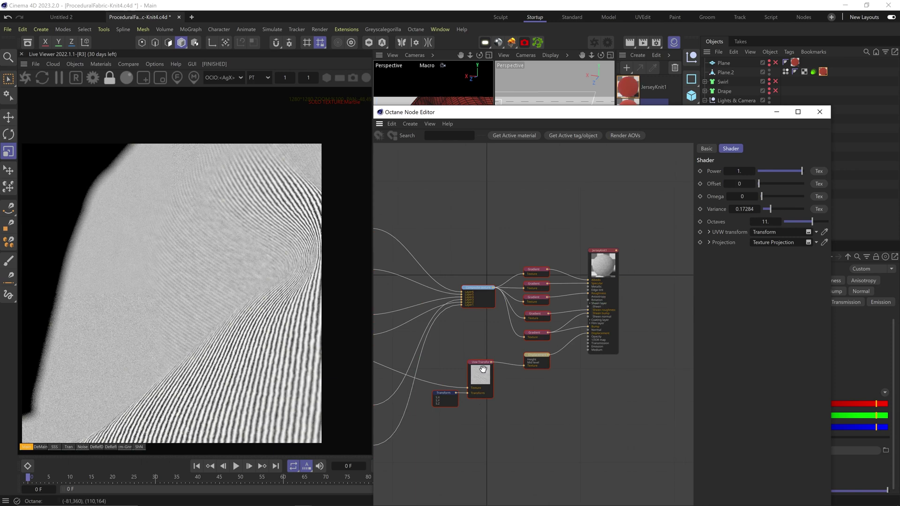
click(496, 373)
middle_drag(422, 392, 605, 370)
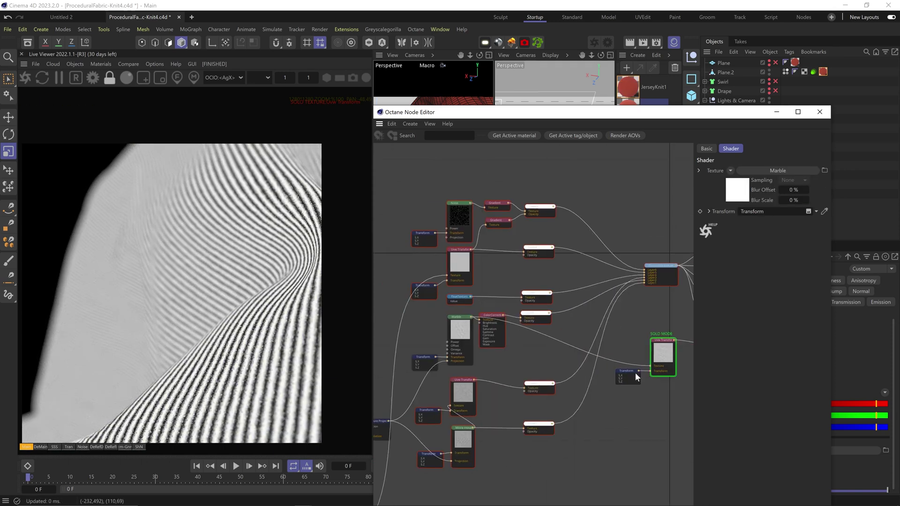
click(462, 334)
click(764, 209)
- End the Uvw Transform's solo preview and set the displacement height to 0.1 cm, keeping auto bump map enabled
middle_drag(561, 342, 442, 361)
scroll(442, 361, down, 1)
right_click(525, 363)
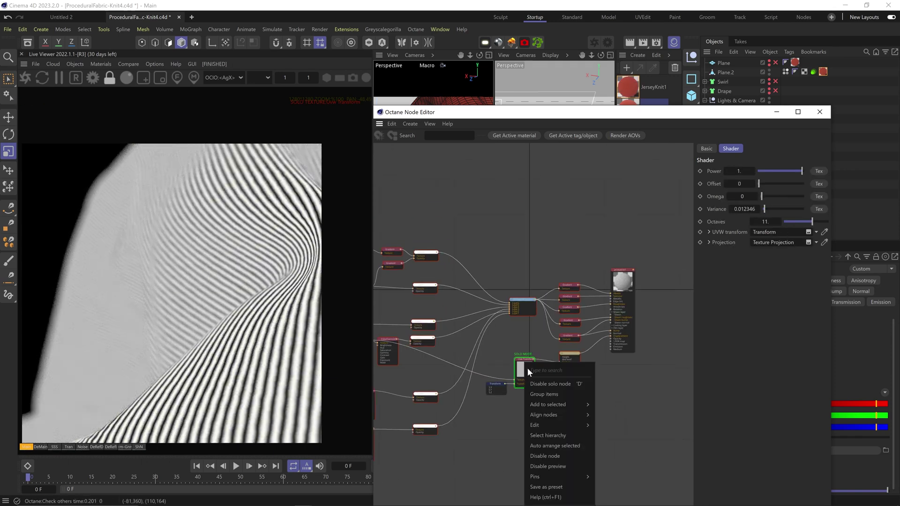
click(532, 373)
click(569, 354)
double_click(764, 224)
text(.1)
key(Return)
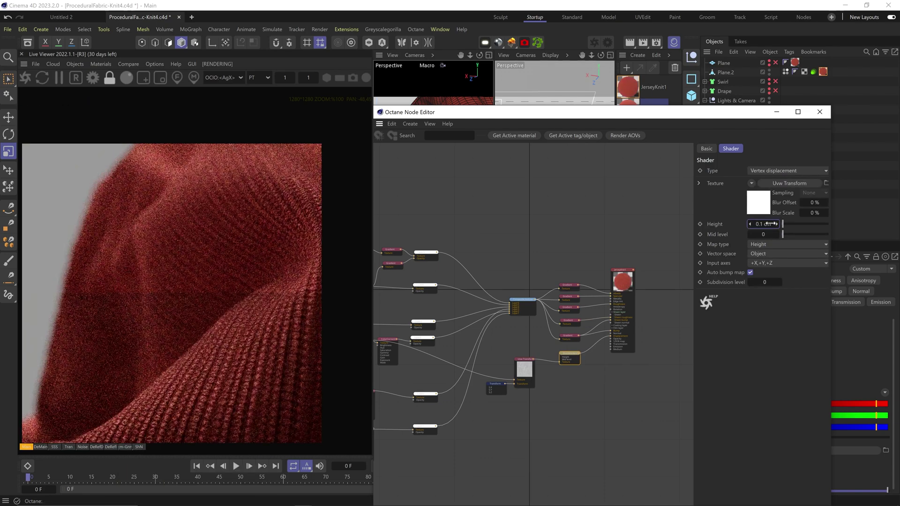
click(750, 272)
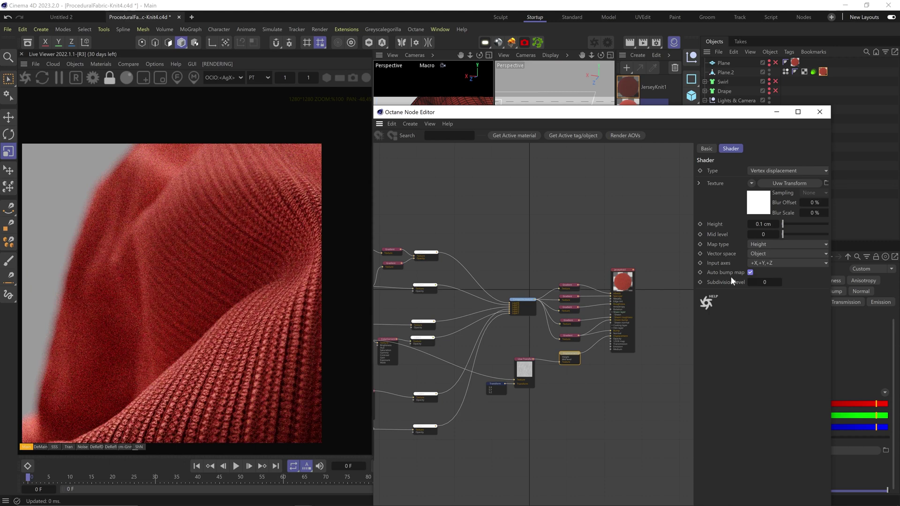
middle_drag(551, 421, 575, 421)
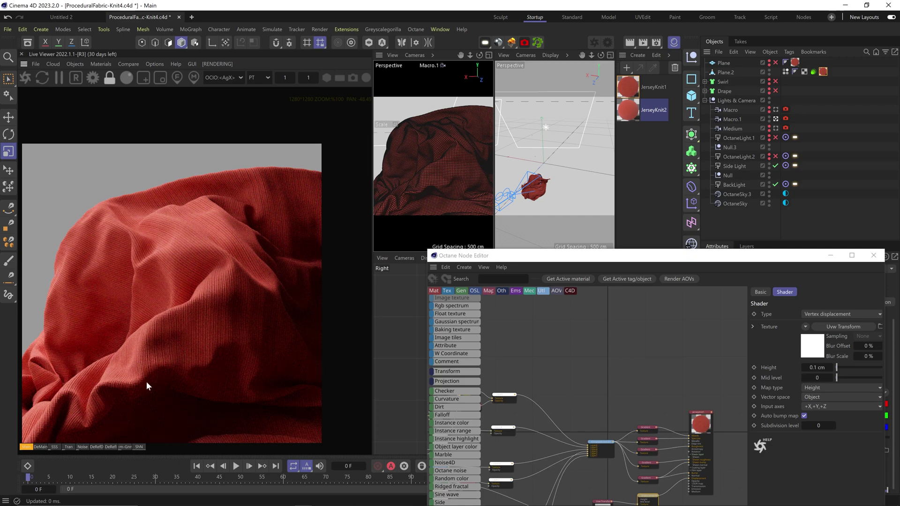
- Set the displacement height to 0.05 cm and examine the knit on the cloth folds up close
scroll(253, 293, up, 5)
key(Return)
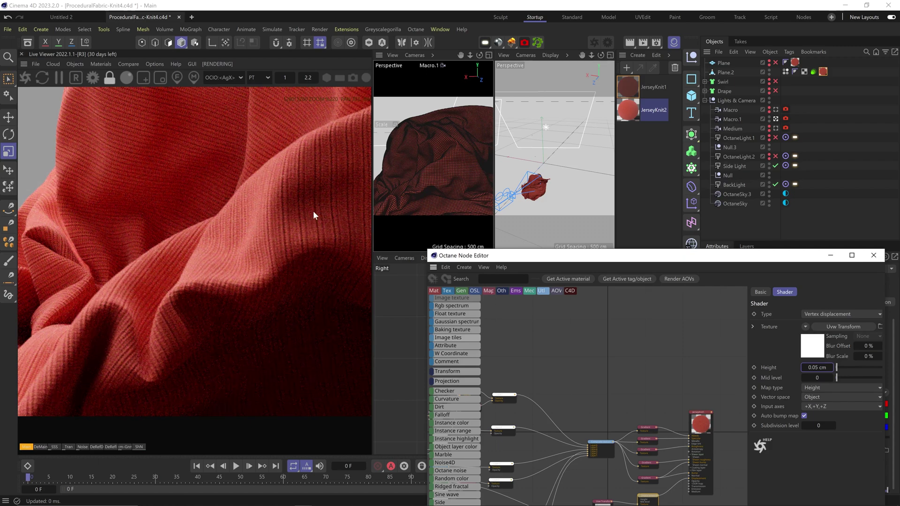
middle_drag(321, 190, 188, 301)
drag(134, 361, 181, 305)
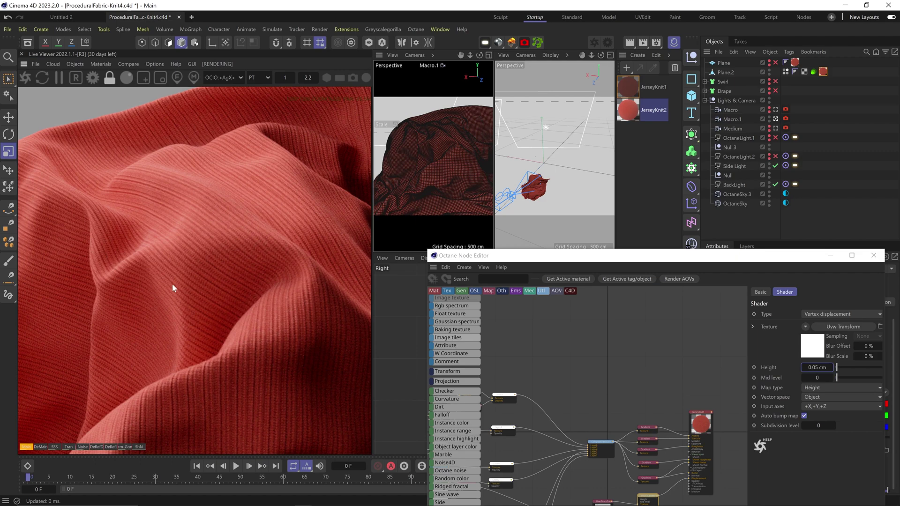
- Move the inner knot of the Noise's Gradient slightly toward the gradient's dark end
scroll(637, 462, up, 5)
click(628, 371)
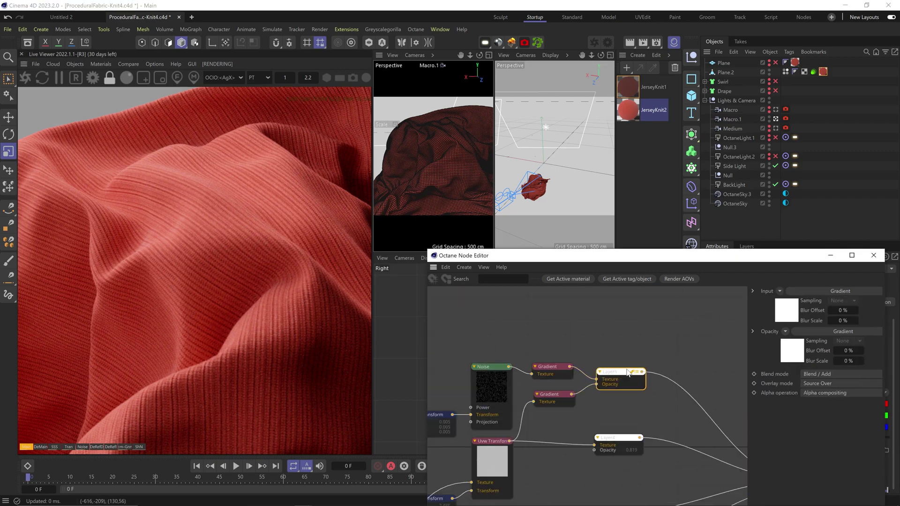
click(558, 375)
drag(871, 413, 867, 413)
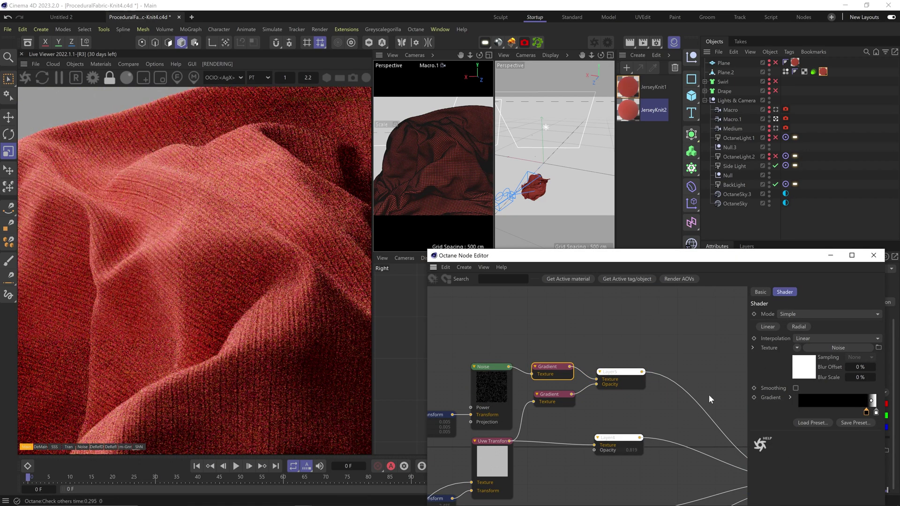
- Add a MixTexture node near the Gradient that drives the albedo
middle_drag(688, 415, 515, 370)
middle_drag(726, 346, 553, 300)
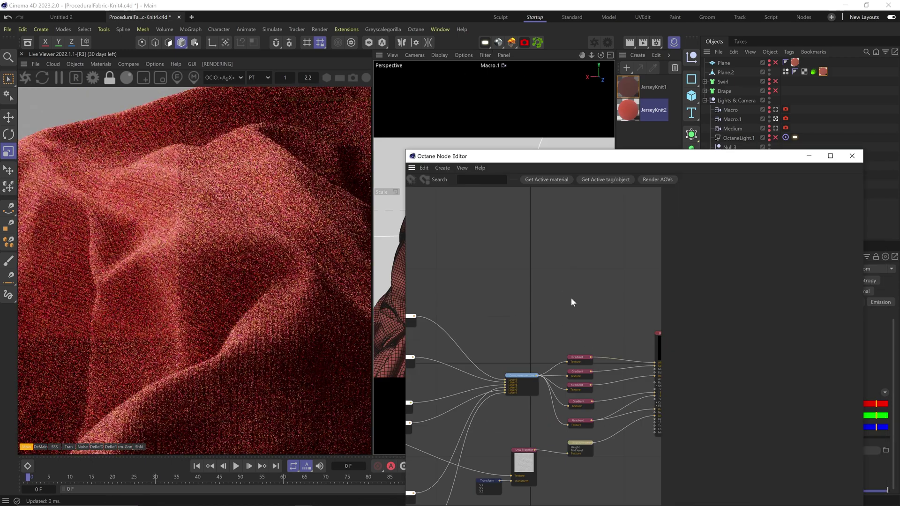
scroll(605, 397, up, 4)
mouse_move(432, 296)
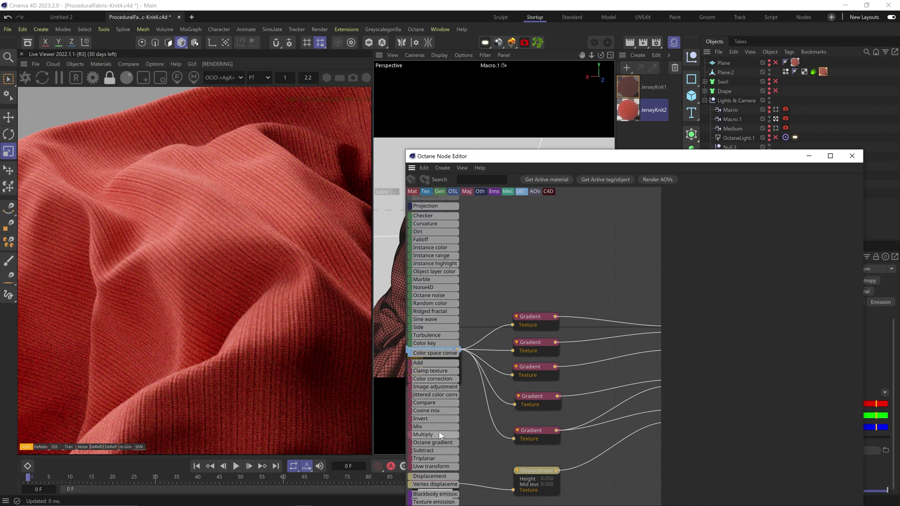
drag(437, 429, 598, 267)
- Feed the albedo Gradient through two new ColorCorrection nodes into the MixTexture's Texture1 and Texture2, and connect the MixTexture to Albedo
text(co)
drag(555, 317, 536, 246)
click(603, 320)
drag(557, 321, 492, 203)
click(547, 240)
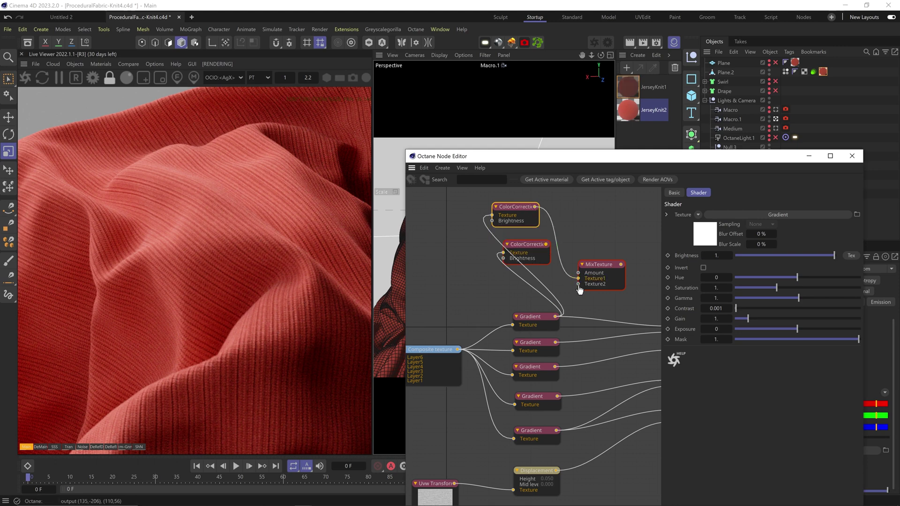
click(530, 243)
middle_drag(617, 266, 495, 265)
middle_drag(465, 292, 536, 329)
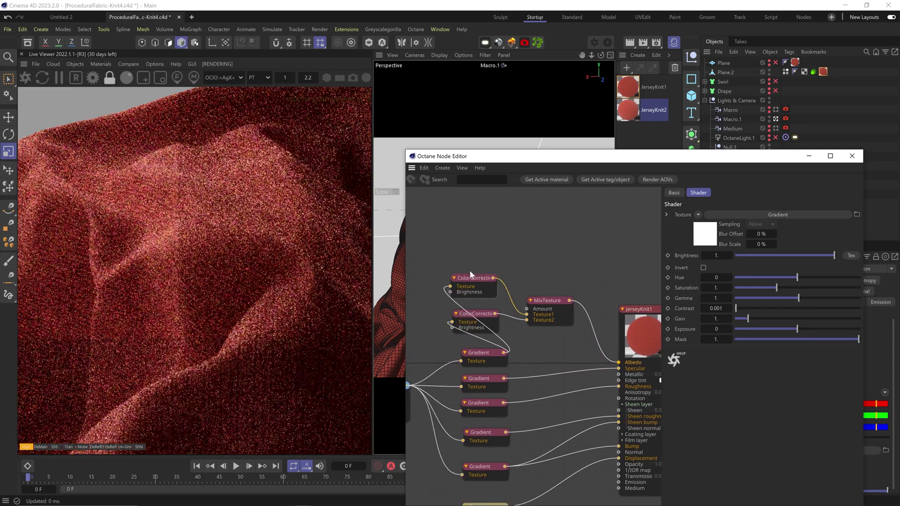
- Add a Perlin Noise node, connect it to the MixTexture's Amount and give it a UVW Transform
mouse_move(424, 267)
drag(435, 298, 531, 249)
middle_drag(531, 249, 561, 291)
drag(562, 291, 483, 242)
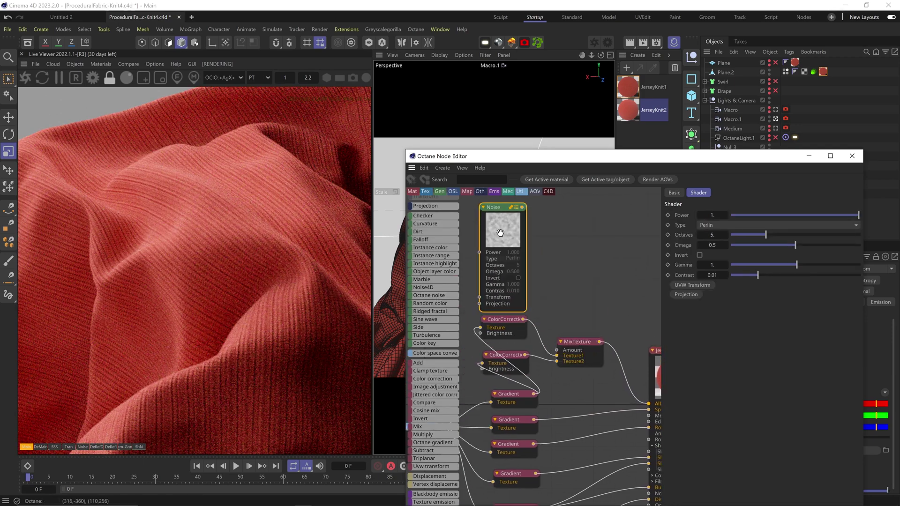
click(516, 208)
click(688, 283)
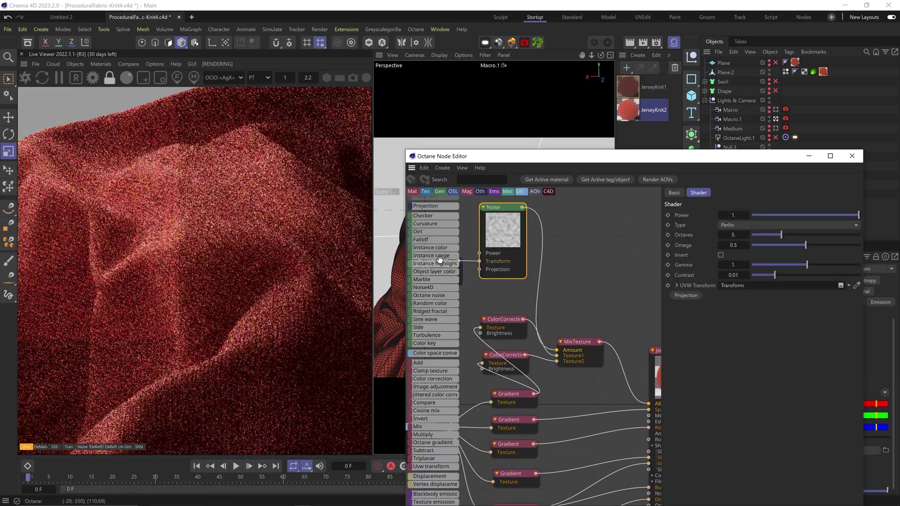
- Solo the Noise and unlock its Transform's aspect ratio, scaling it to S.X 0.067, S.Y 0.375 and S.Z 0.089
middle_drag(508, 299, 540, 287)
click(477, 250)
click(724, 293)
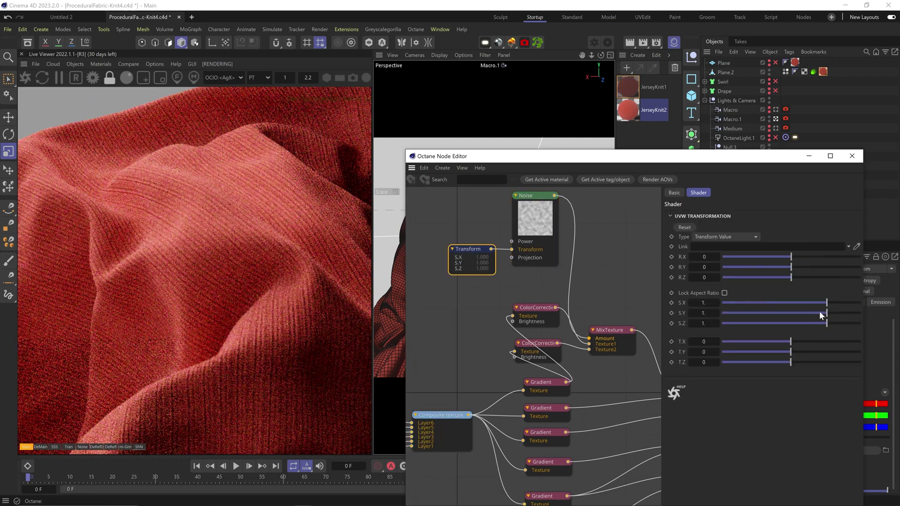
right_click(542, 233)
click(556, 253)
click(465, 252)
mouse_move(781, 313)
mouse_down()
mouse_move(825, 313)
mouse_move(787, 303)
mouse_move(811, 313)
mouse_up()
click(791, 324)
- Raise the Noise's contrast to about 0.77 and solo the MixTexture instead
click(539, 235)
drag(778, 275, 814, 276)
right_click(621, 342)
click(635, 363)
- Raise the gamma of the upper ColorCorrection and set the lower ColorCorrection's gamma to 0.5
click(547, 315)
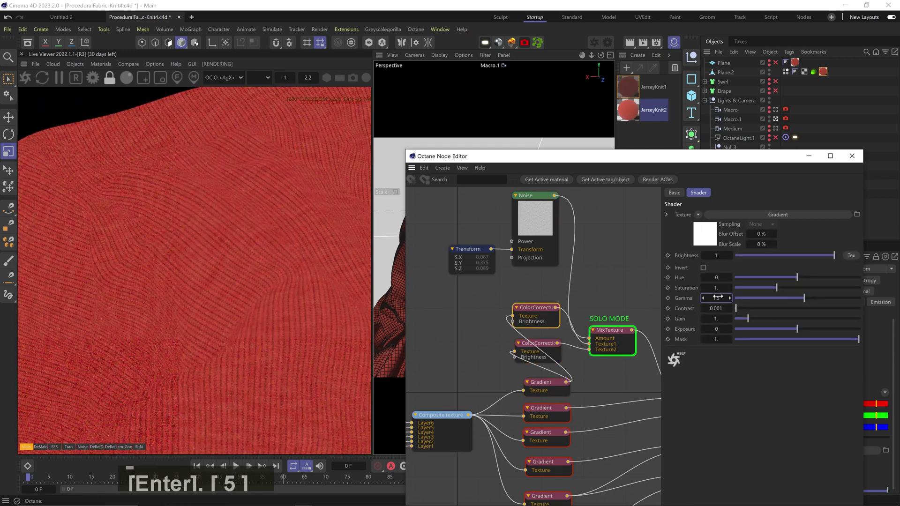
click(541, 352)
text(.5)
key(Return)
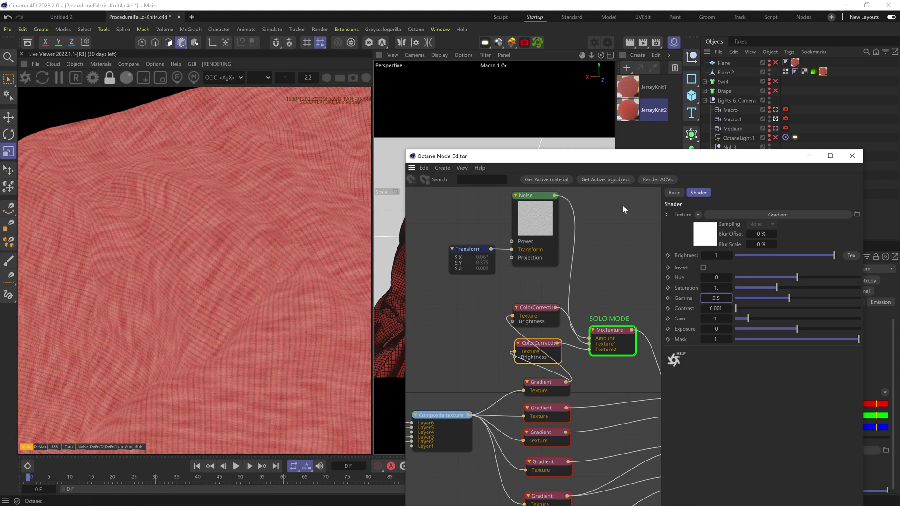
- Add a second Perlin Noise with its own UVW Transform and connect it to the first Noise's Power
middle_drag(479, 297, 535, 342)
click(432, 296)
drag(518, 242, 540, 211)
click(704, 284)
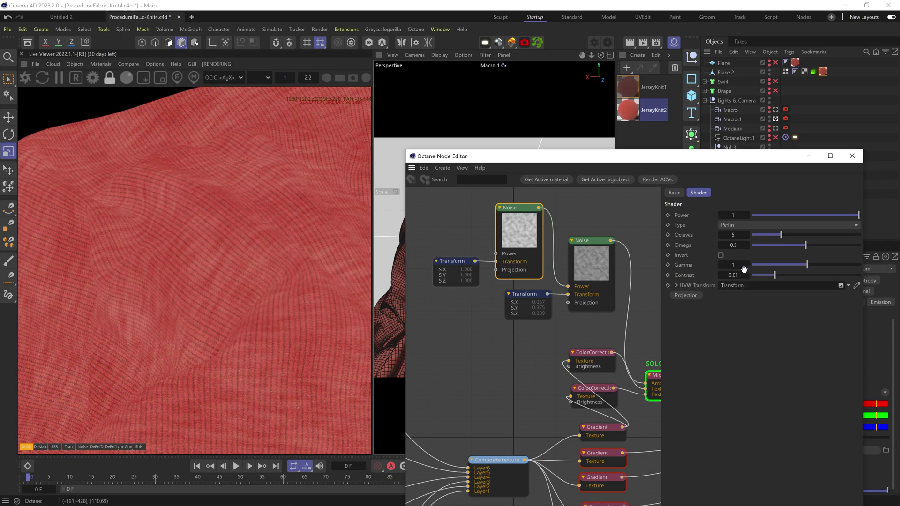
- Scale the second Noise's Transform uniformly to 0.042, brighten that Noise and leave solo mode on the MixTexture
drag(826, 303, 779, 304)
click(512, 245)
drag(821, 276, 751, 259)
click(655, 378)
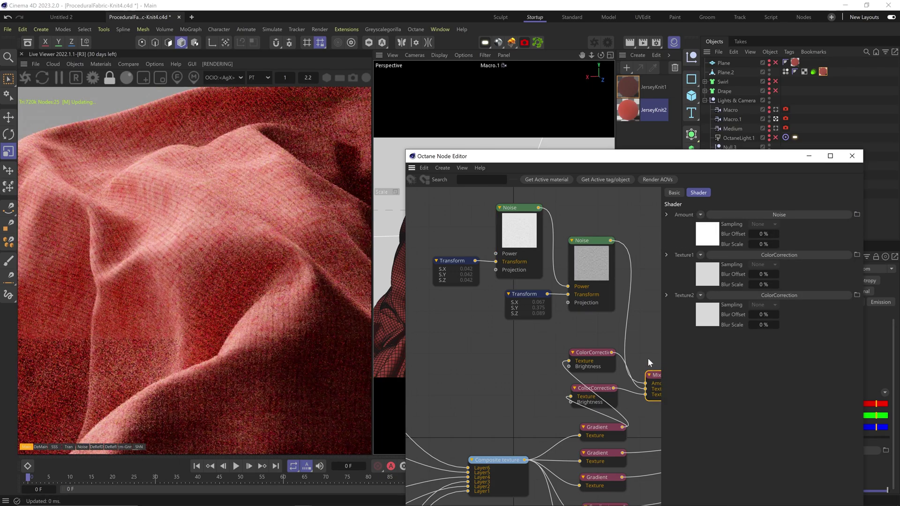
- Set the upper ColorCorrection's saturation to about 0.79 and its gamma to 1.8
click(598, 363)
double_click(715, 298)
text(1.8)
key(Return)
drag(161, 283, 195, 284)
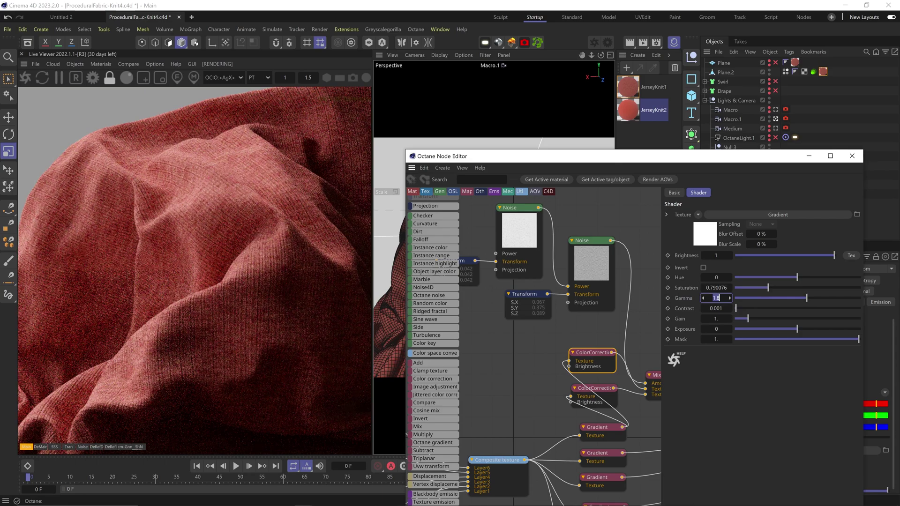
- Raise the gamma of the Noise driving the MixTexture's Amount to about 1.30
click(586, 261)
drag(807, 265, 810, 265)
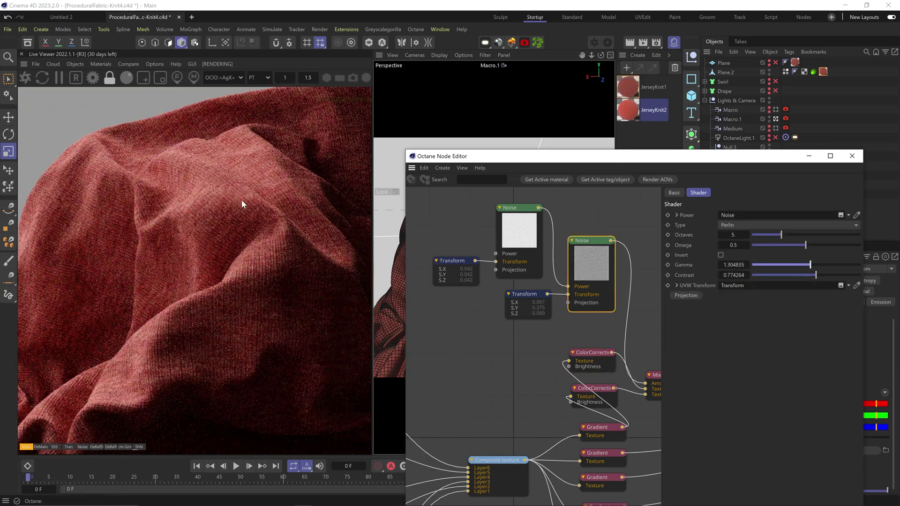
- Open Plane.2's material tag settings and enter 50 for its mapping value
click(522, 293)
click(823, 72)
drag(515, 157, 473, 84)
double_click(778, 420)
text(50)
key(Return)
- Solo the main Noise and make the Noise feeding its Power Circular with 10 octaves, omega about 0.85, contrast about 2.78 and Transform S.Y 0.330
middle_drag(598, 267, 564, 259)
drag(582, 295, 582, 282)
click(515, 266)
drag(666, 179, 749, 171)
text(.5)
key(Return)
middle_drag(496, 251, 528, 265)
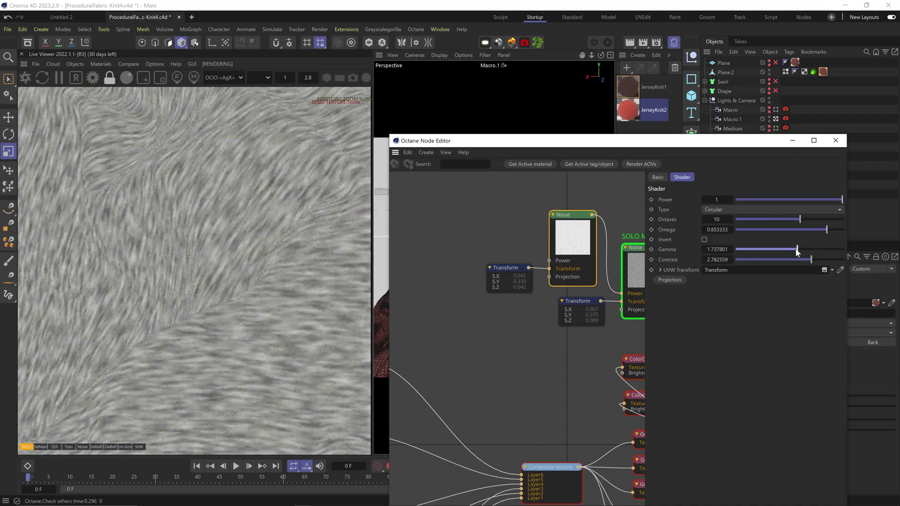
- Turn off solo mode on the main Noise and open the upper ColorCorrection's settings
right_click(580, 298)
click(590, 297)
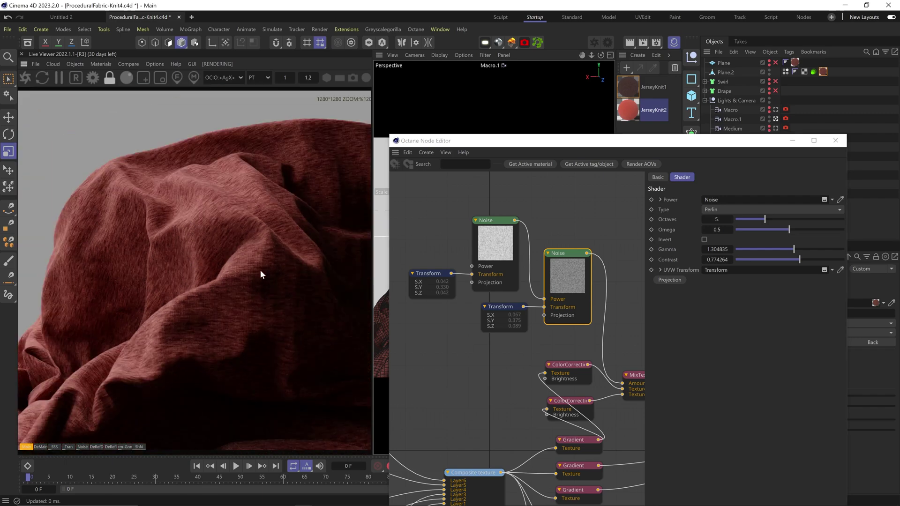
click(568, 365)
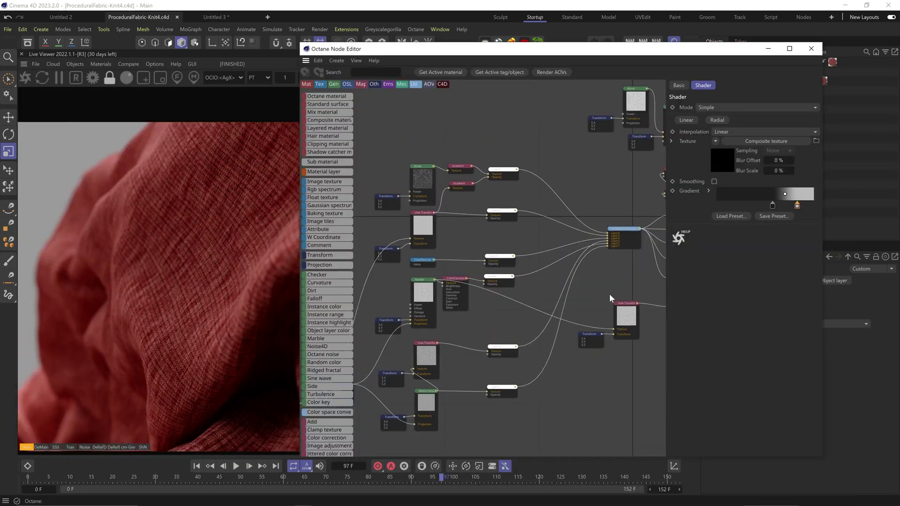
- Examine the Transform feeding the displacement texture and the translation settings of the shared Texture Projection node
scroll(609, 294, up, 5)
click(480, 294)
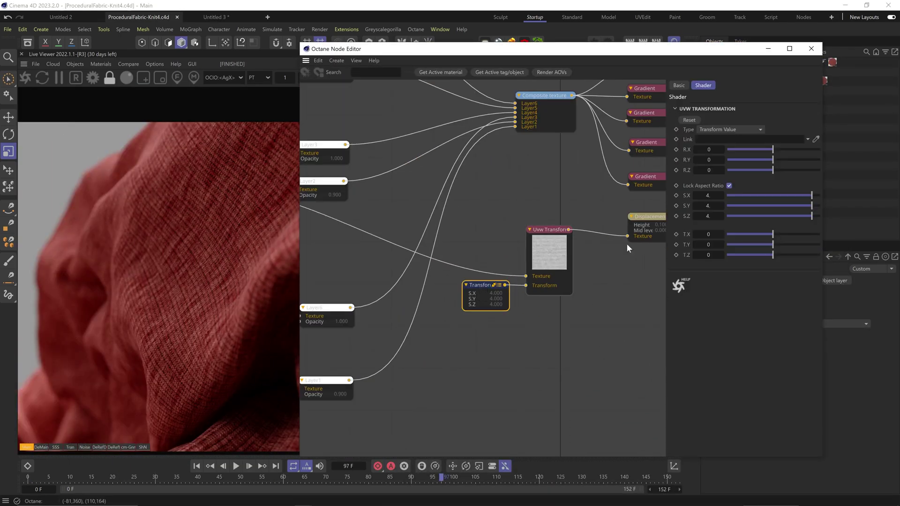
scroll(479, 271, down, 2)
middle_drag(423, 268, 586, 270)
scroll(390, 318, up, 1)
middle_drag(313, 357, 425, 300)
click(409, 312)
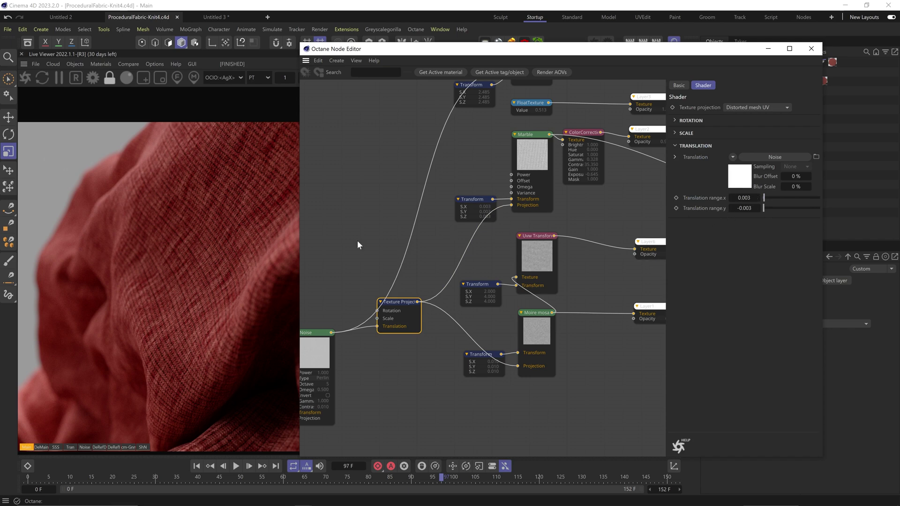
- Examine the Circular Noise, the blend mode of its composite layer and the Gradients fed by the Composite texture
middle_drag(555, 164, 516, 334)
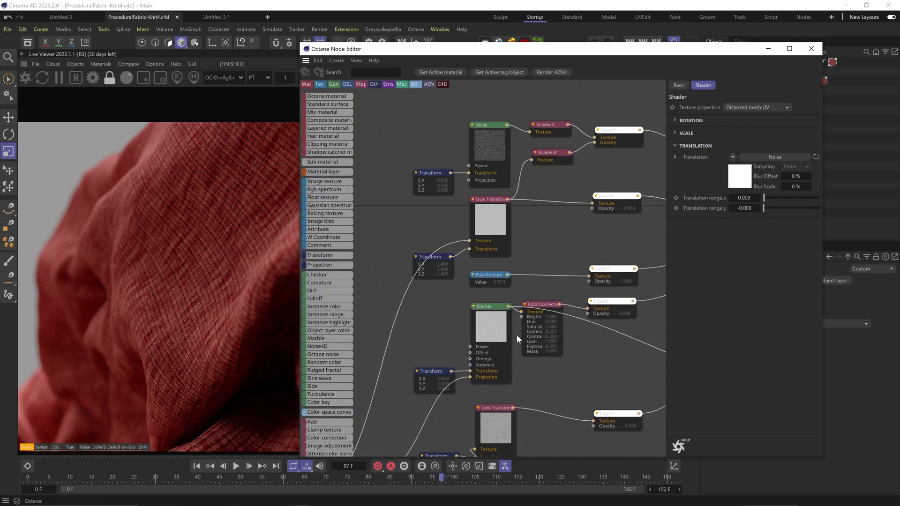
click(497, 155)
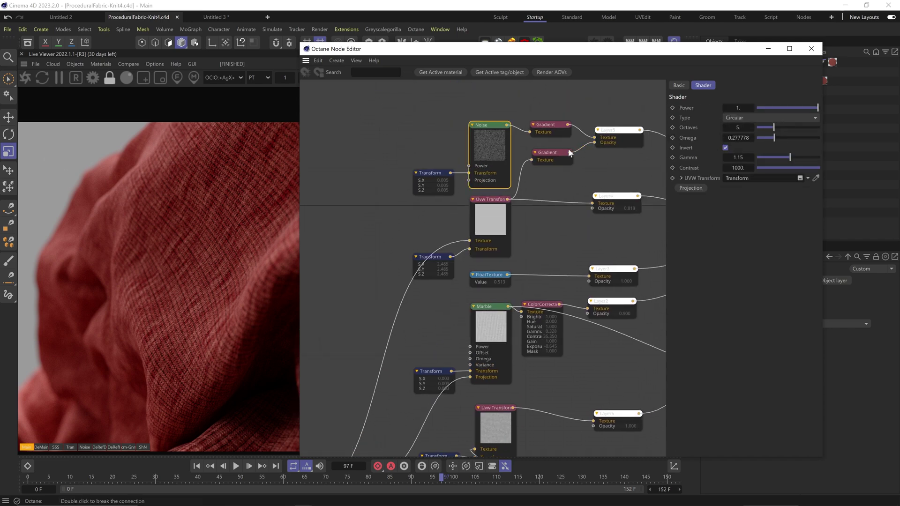
middle_drag(549, 159, 433, 181)
click(495, 174)
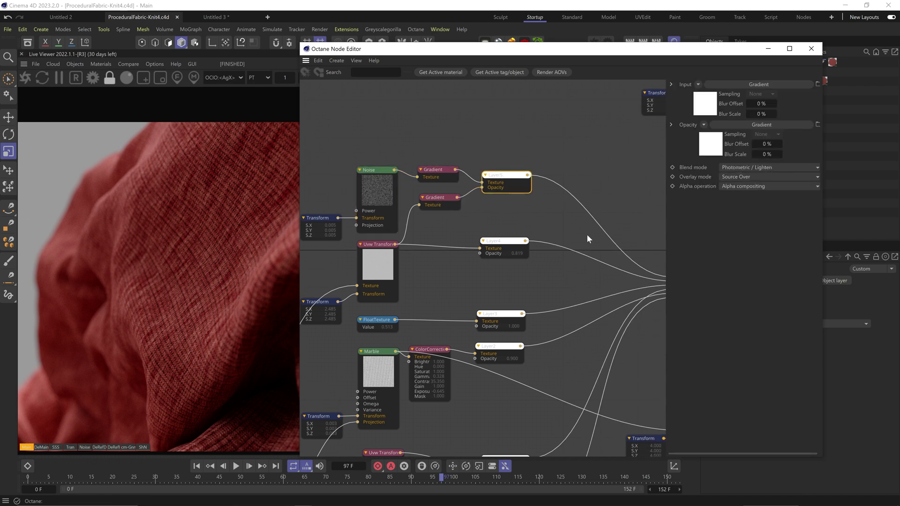
middle_drag(599, 249, 378, 240)
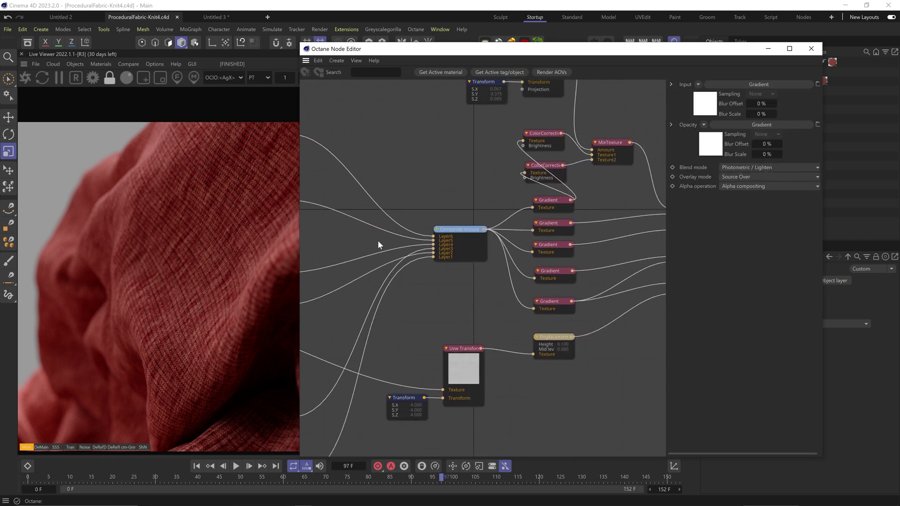
click(546, 228)
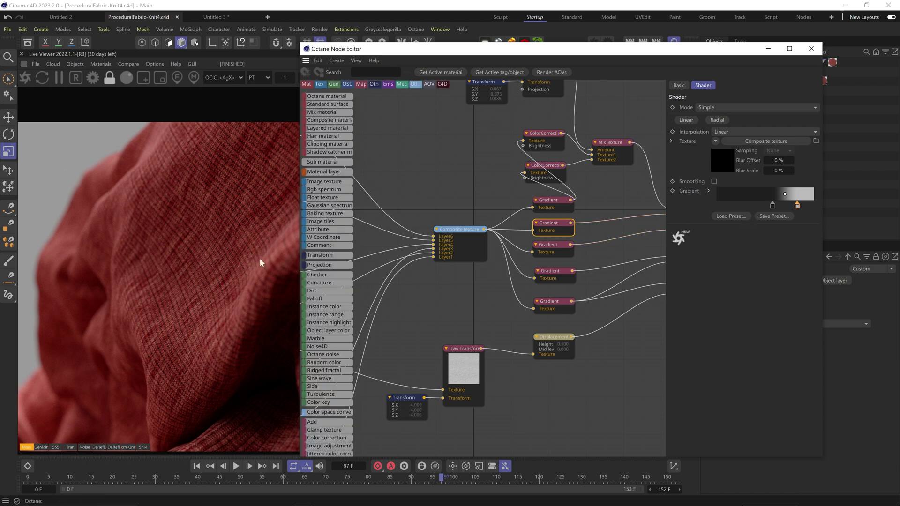
drag(360, 51, 403, 57)
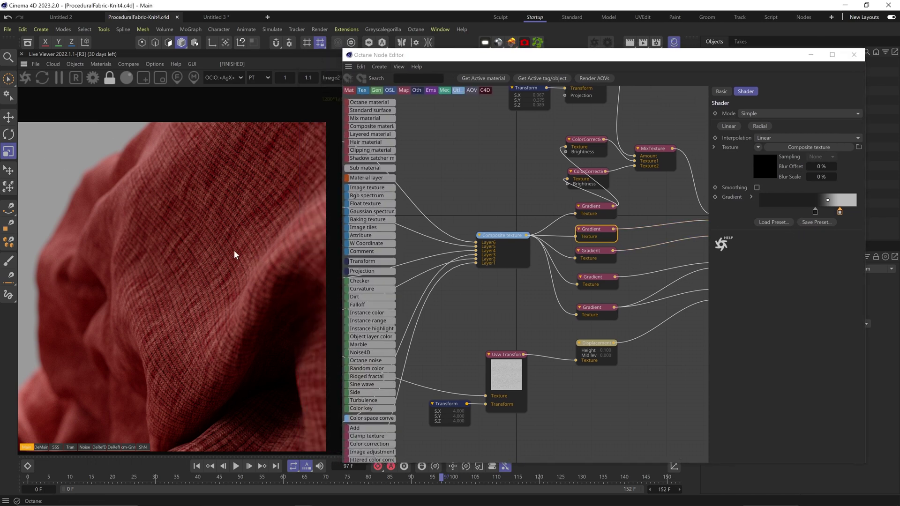